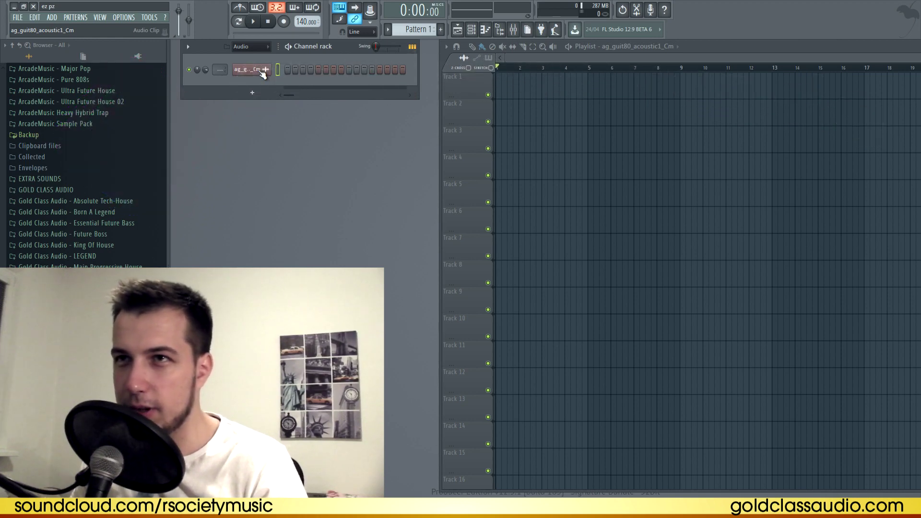
Place the ag_guit80_acoustic1_Cm guitar loop at bar 1 of Track 1 and play it back.
{"action": "left_click", "coordinate": [261, 71]}
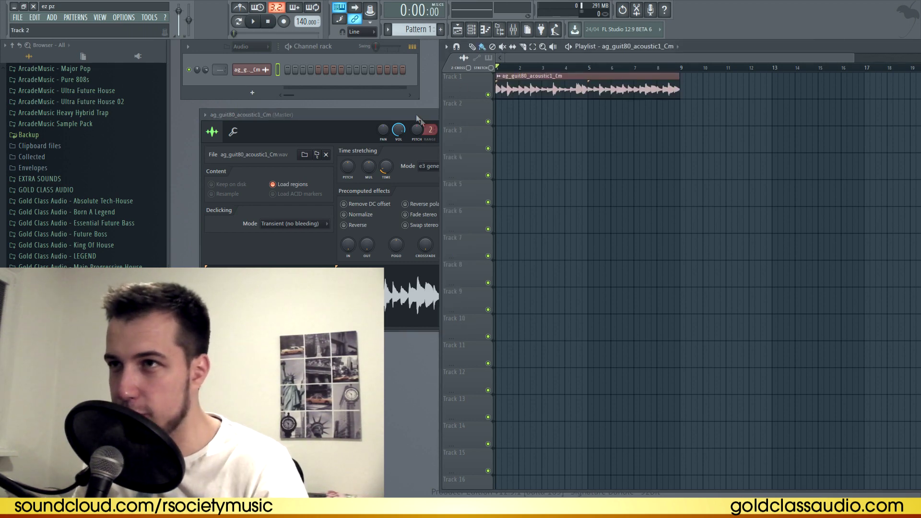
{"action": "left_click", "coordinate": [417, 115]}
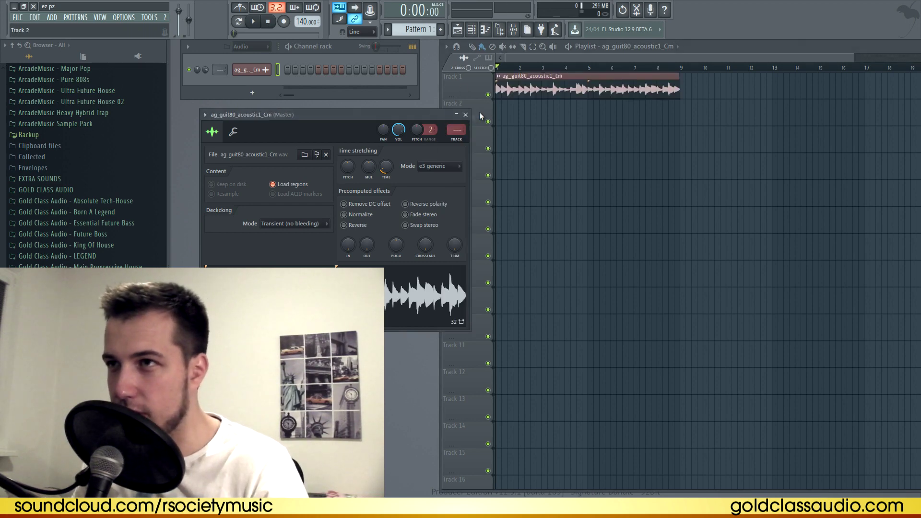
{"action": "left_click", "coordinate": [469, 114]}
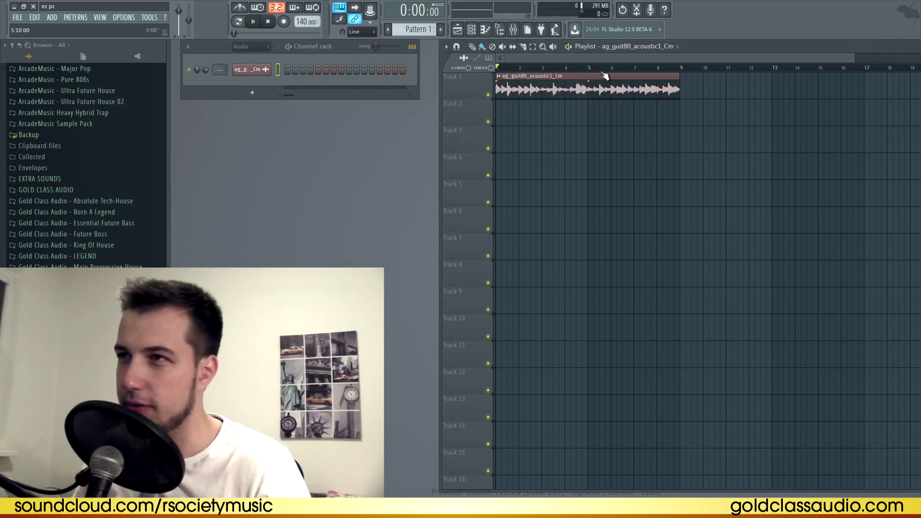
{"action": "key", "text": "space"}
{"action": "scroll", "coordinate": [595, 70], "scroll_direction": "down", "scroll_amount": 2}
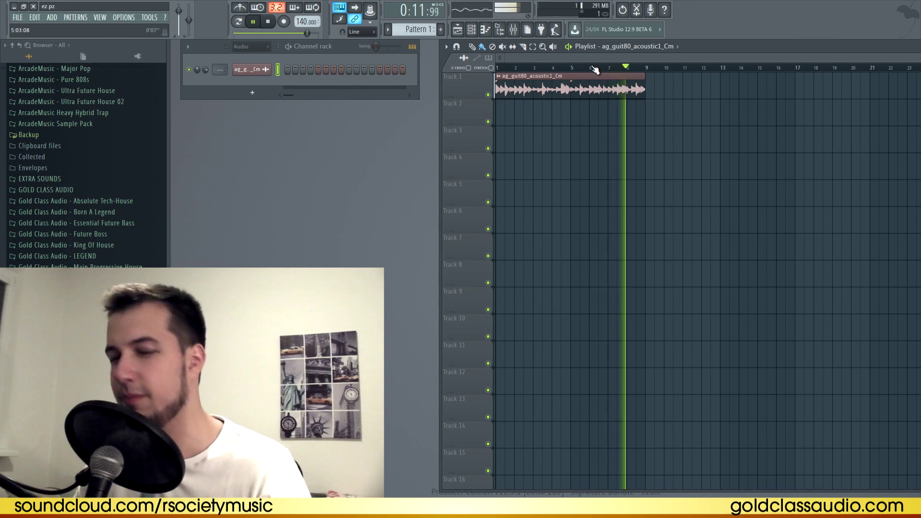
{"action": "key", "text": "space"}
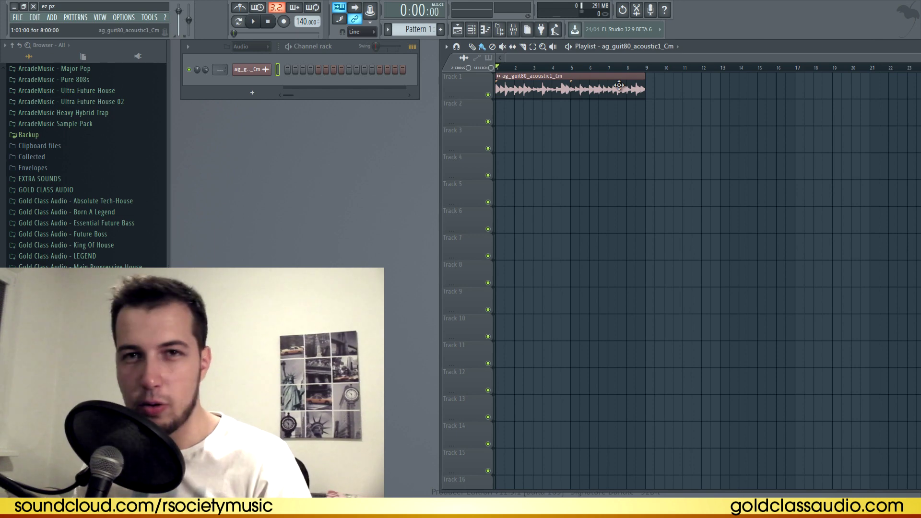
Add Kick BrickMafia 2 and Kick BlackTiger 2 from the Golden Bridge kick samples as new channels.
{"action": "left_click", "coordinate": [441, 30]}
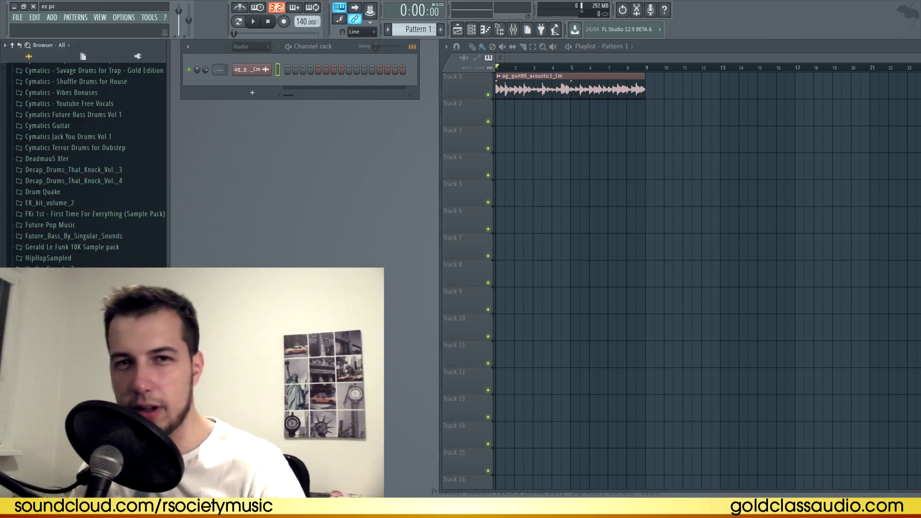
{"action": "scroll", "coordinate": [90, 163], "scroll_direction": "down", "scroll_amount": 2}
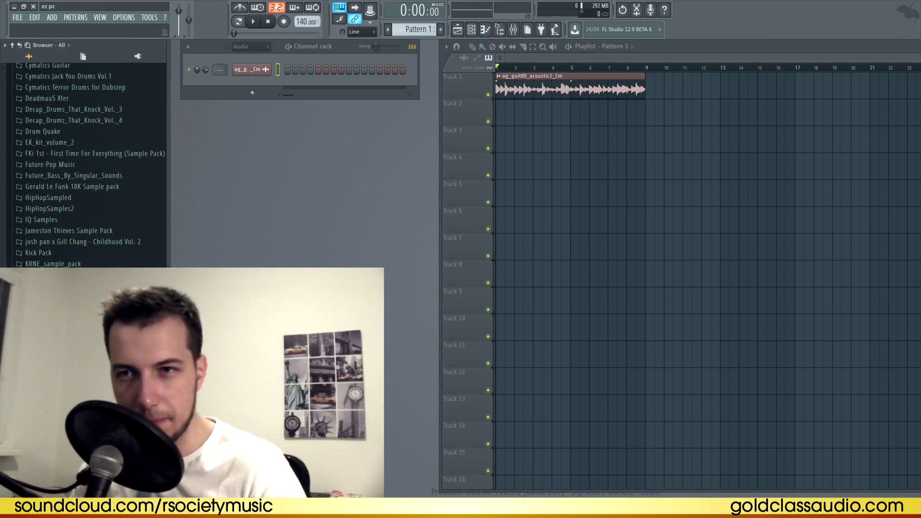
{"action": "left_click", "coordinate": [72, 109]}
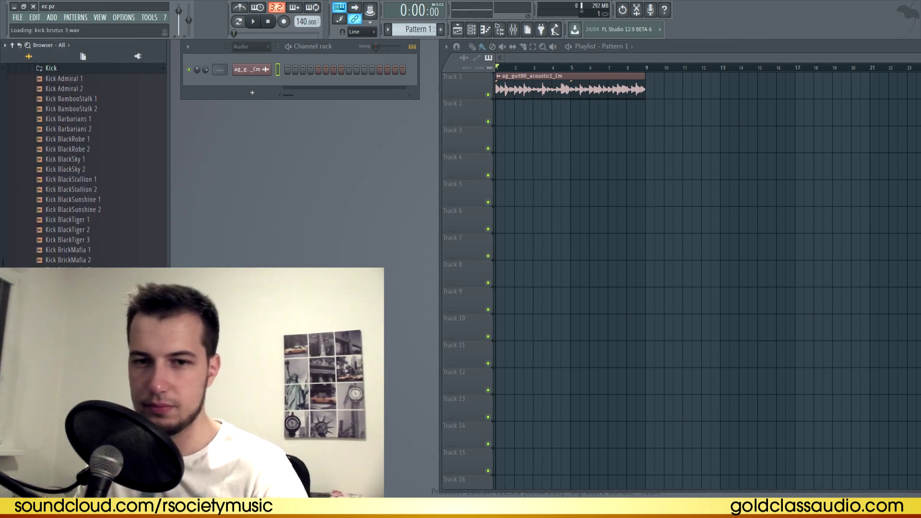
{"action": "left_click", "coordinate": [96, 260]}
{"action": "left_click_drag", "start_coordinate": [101, 263], "coordinate": [288, 89]}
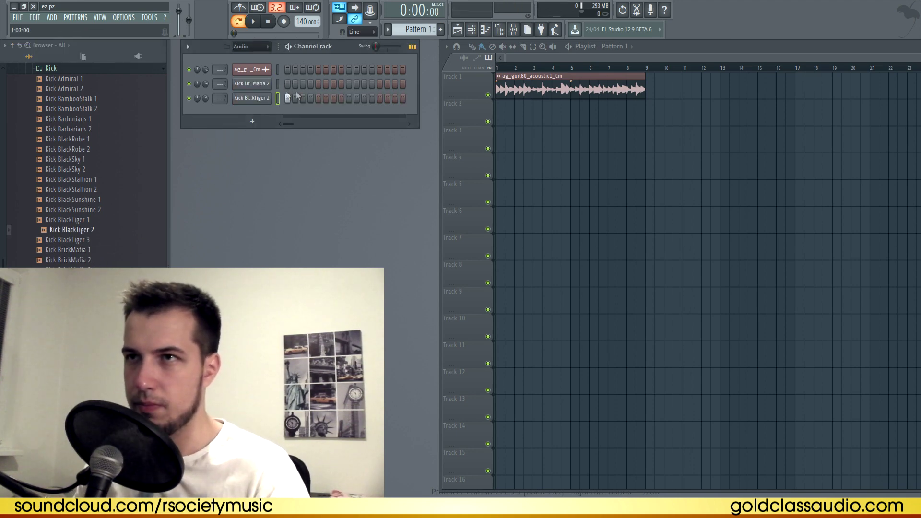
Program the BlackTiger 2 kick on step 1 and the BrickMafia 2 kick on step 5, and audition the pattern.
{"action": "left_click", "coordinate": [319, 83]}
{"action": "left_click", "coordinate": [288, 84]}
{"action": "left_click", "coordinate": [318, 83]}
{"action": "left_click", "coordinate": [318, 96]}
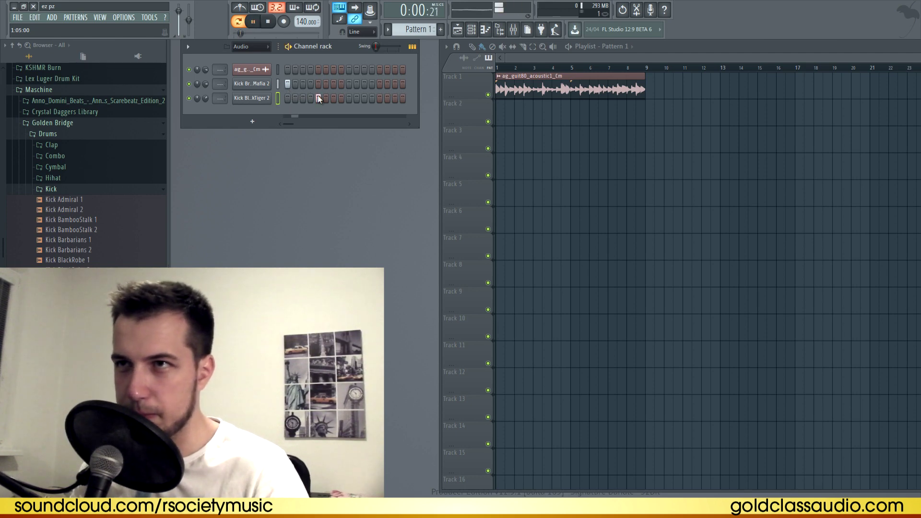
{"action": "left_click", "coordinate": [288, 84]}
{"action": "key", "text": "space"}
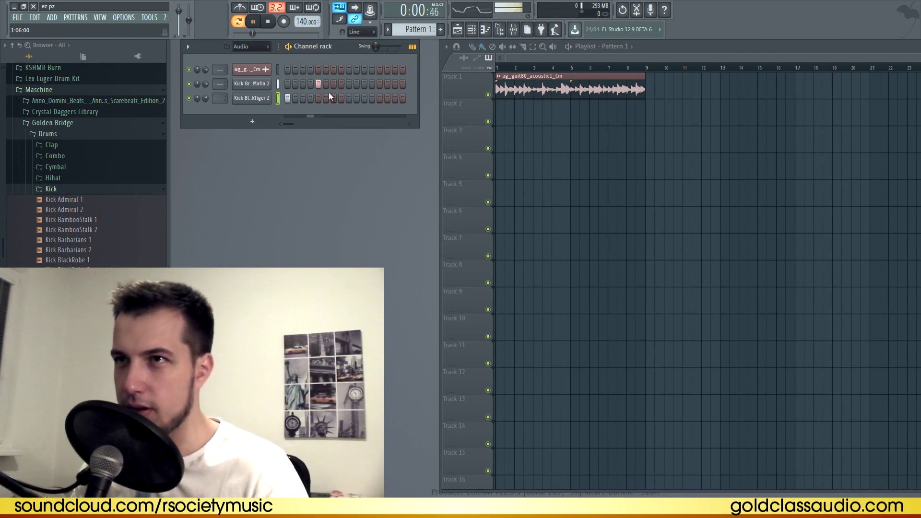
{"action": "key", "text": "space"}
Audition the Golden Bridge snare samples and add Snare BlackSunshine 1 as a new channel.
{"action": "left_click", "coordinate": [65, 190]}
{"action": "left_click", "coordinate": [64, 222]}
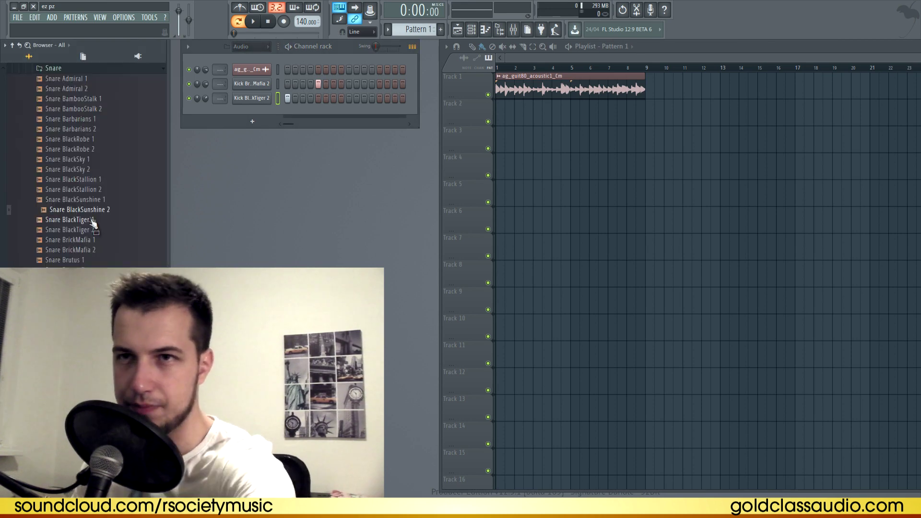
{"action": "left_click_drag", "start_coordinate": [91, 200], "coordinate": [351, 112]}
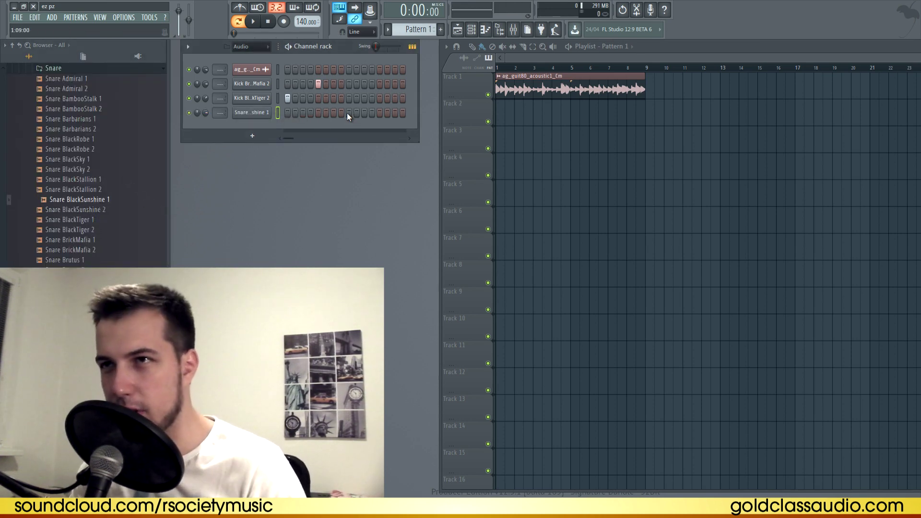
Add Snare DepthMobb 2 as a second snare channel, with both snares on step 9 and a BrickMafia 2 kick on step 13.
{"action": "left_click", "coordinate": [94, 244]}
{"action": "left_click", "coordinate": [94, 251]}
{"action": "left_click_drag", "start_coordinate": [94, 243], "coordinate": [212, 161]}
{"action": "left_click", "coordinate": [95, 201]}
{"action": "left_click", "coordinate": [96, 160]}
{"action": "left_click", "coordinate": [93, 149]}
{"action": "left_click", "coordinate": [96, 139]}
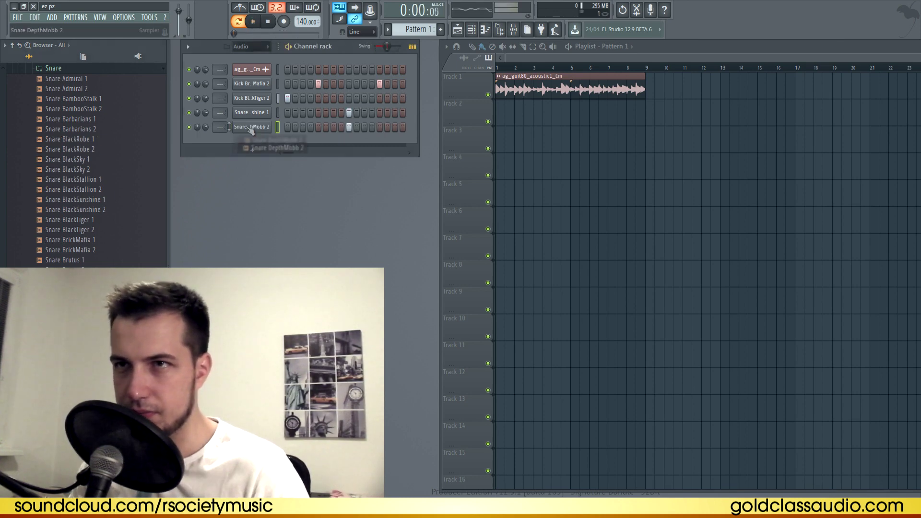
{"action": "left_click_drag", "start_coordinate": [253, 129], "coordinate": [252, 129]}
{"action": "left_click_drag", "start_coordinate": [208, 125], "coordinate": [208, 127]}
Place Pattern 1 on bars 1 and 2 of Track 2 and play it together with the guitar loop.
{"action": "key", "text": "space"}
{"action": "left_click", "coordinate": [502, 112]}
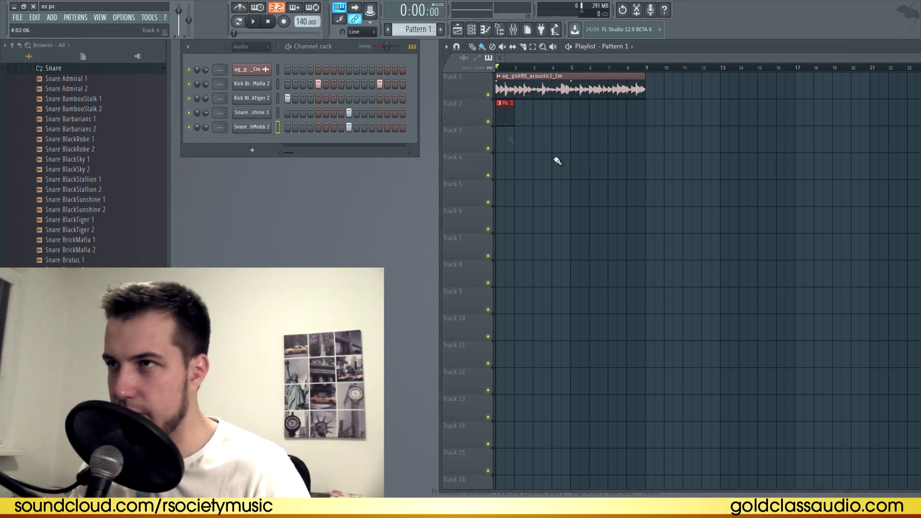
{"action": "key", "text": "space"}
{"action": "left_click", "coordinate": [523, 117]}
{"action": "key", "text": "space"}
{"action": "double_click", "coordinate": [539, 87]}
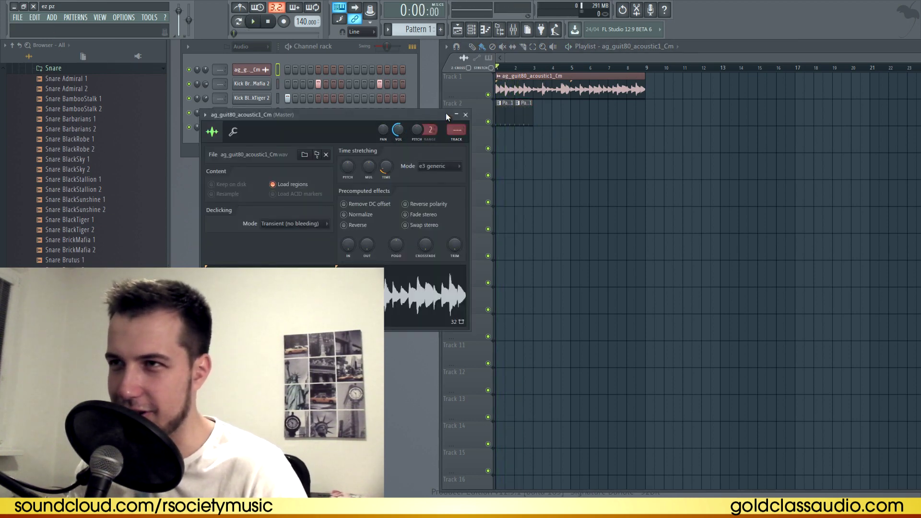
{"action": "left_click", "coordinate": [466, 115]}
{"action": "key", "text": "space"}
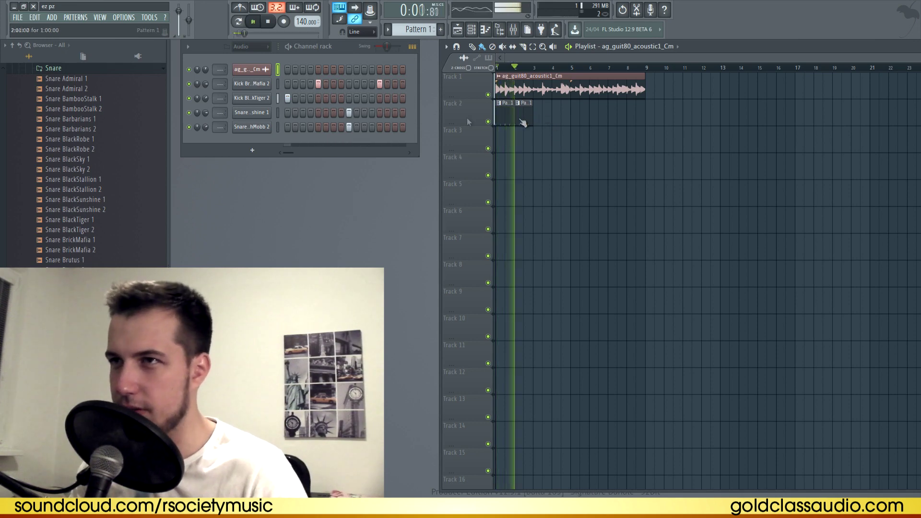
Add a BlackTiger 2 kick on step 15 and nudge that note slightly later in the piano roll.
{"action": "left_click", "coordinate": [395, 98]}
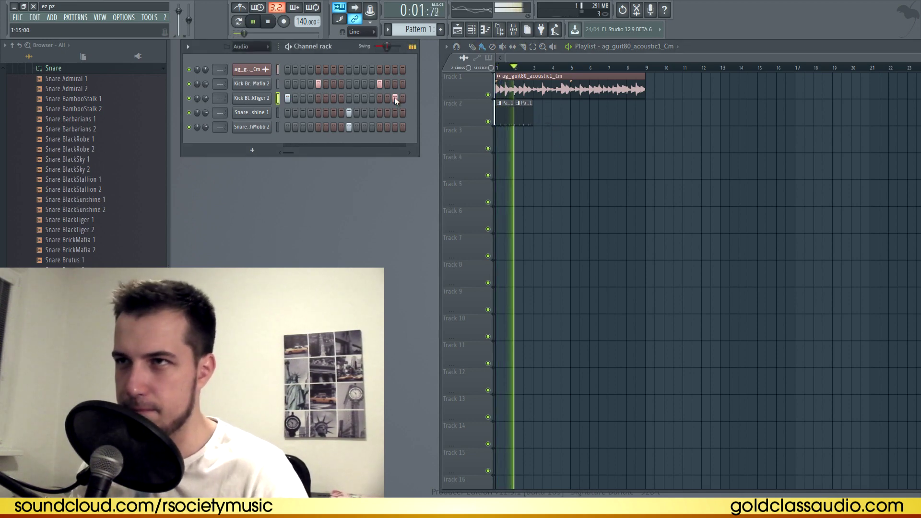
{"action": "right_click", "coordinate": [262, 98]}
{"action": "left_click", "coordinate": [288, 97]}
{"action": "key", "text": "space"}
{"action": "left_click_drag", "start_coordinate": [655, 242], "coordinate": [661, 244]}
{"action": "key", "text": "space"}
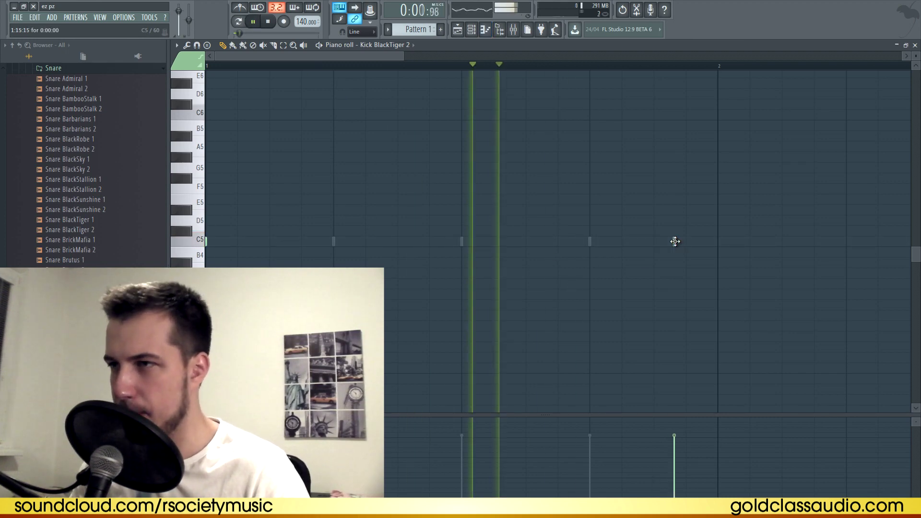
{"action": "left_click", "coordinate": [915, 45]}
{"action": "key", "text": "space"}
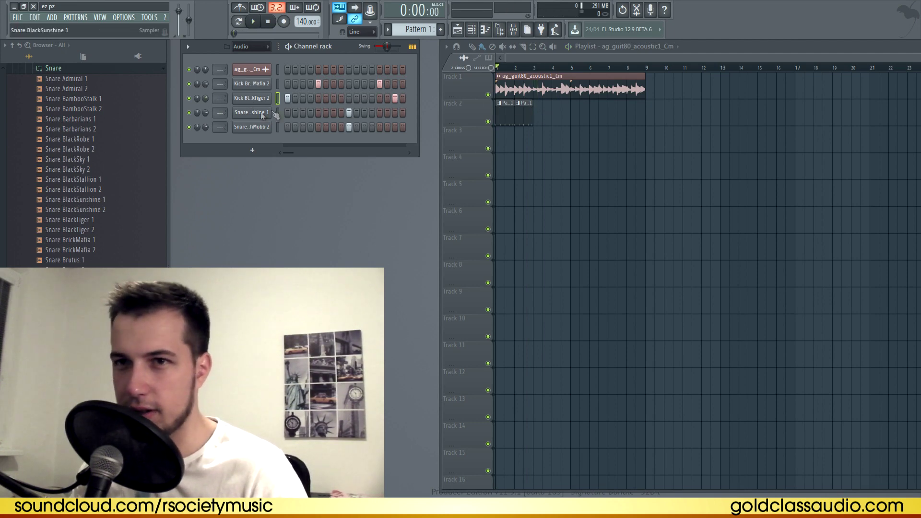
Replace the BlackTiger 2 kick sample with Kick Brutus 1 and add hits on step 15 to both snares.
{"action": "scroll", "coordinate": [53, 153], "scroll_direction": "up", "scroll_amount": 10}
{"action": "left_click_drag", "start_coordinate": [72, 179], "coordinate": [77, 182]}
{"action": "left_click", "coordinate": [81, 190]}
{"action": "left_click", "coordinate": [92, 200]}
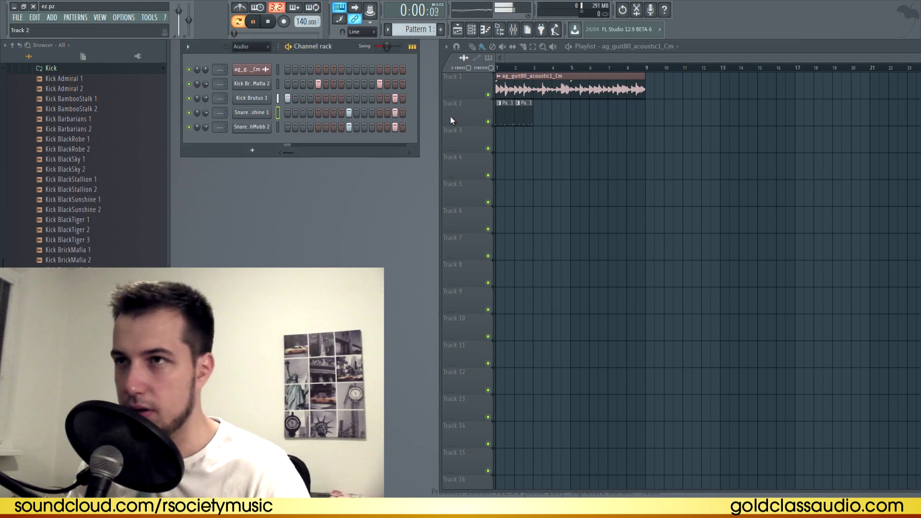
Nudge the Snare DepthMobb 2 note on step 15 slightly later in the piano roll to line up with the kick.
{"action": "left_click", "coordinate": [257, 128]}
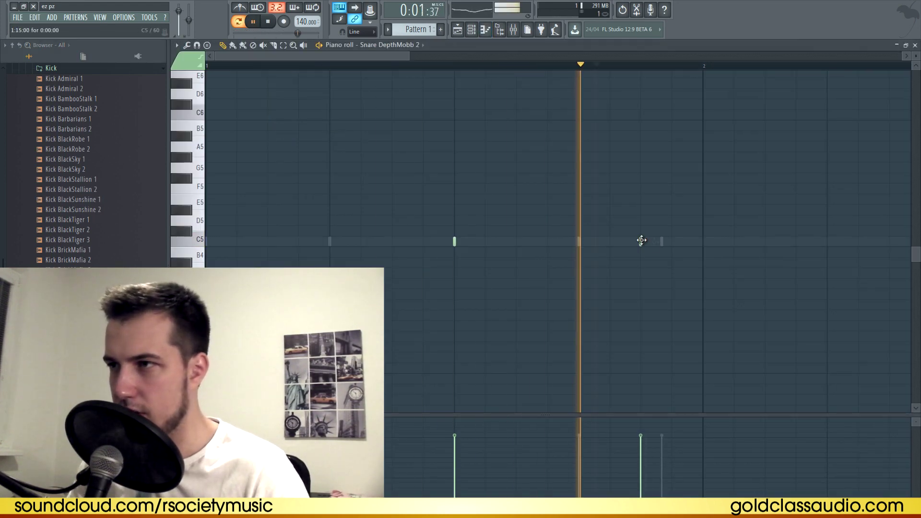
{"action": "left_click_drag", "start_coordinate": [641, 241], "coordinate": [663, 242]}
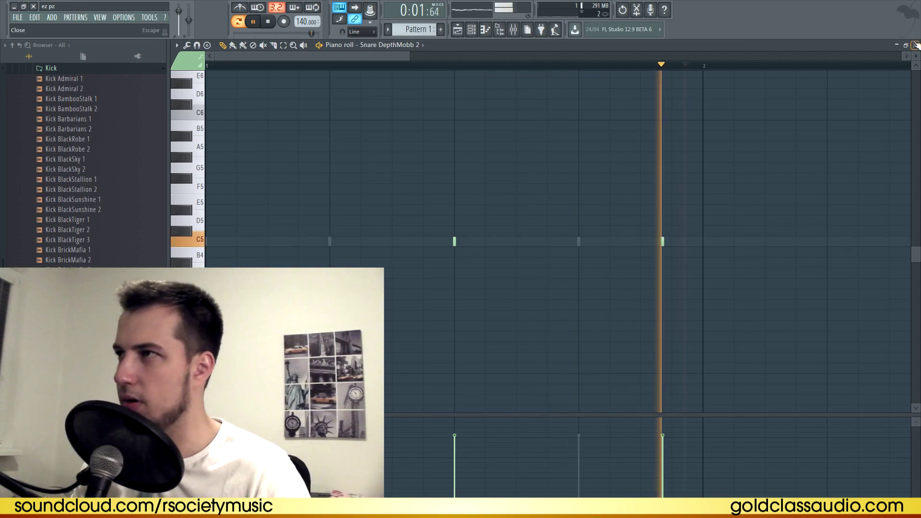
{"action": "key", "text": "F7"}
Replace the Brutus 1 kick sample with Kick Catalyst 2.
{"action": "key", "text": "space"}
{"action": "left_click", "coordinate": [72, 251]}
{"action": "left_click", "coordinate": [85, 261]}
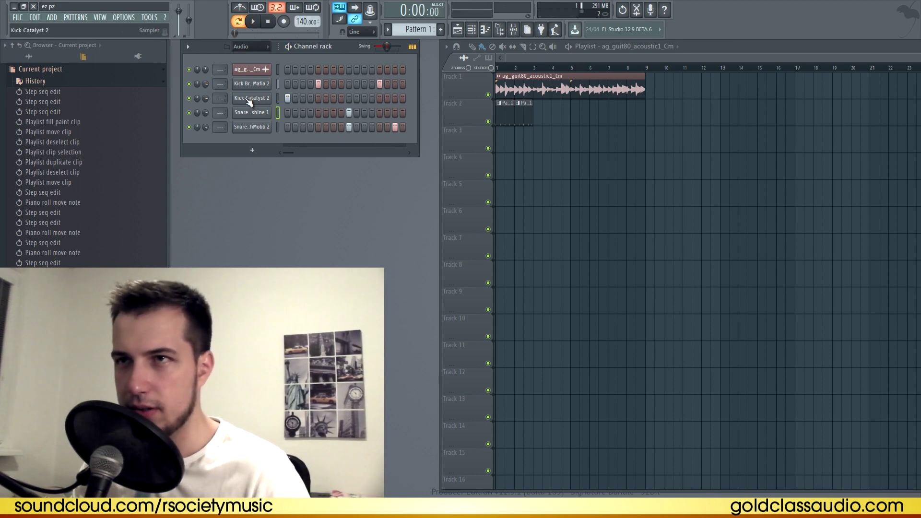
Route both kick channels to mixer track 1 and the guitar loop to track 2, and repeat Pattern 1 through bar 6.
{"action": "left_click", "coordinate": [224, 94]}
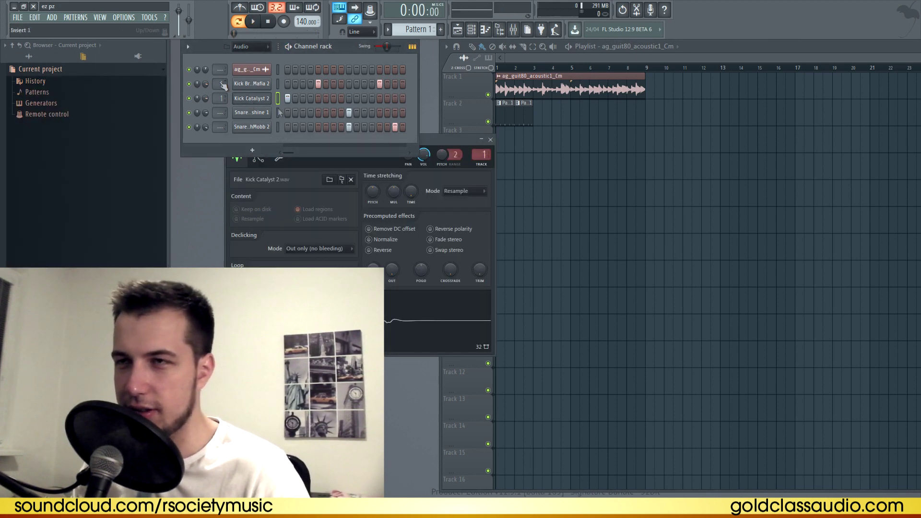
{"action": "key", "text": "space"}
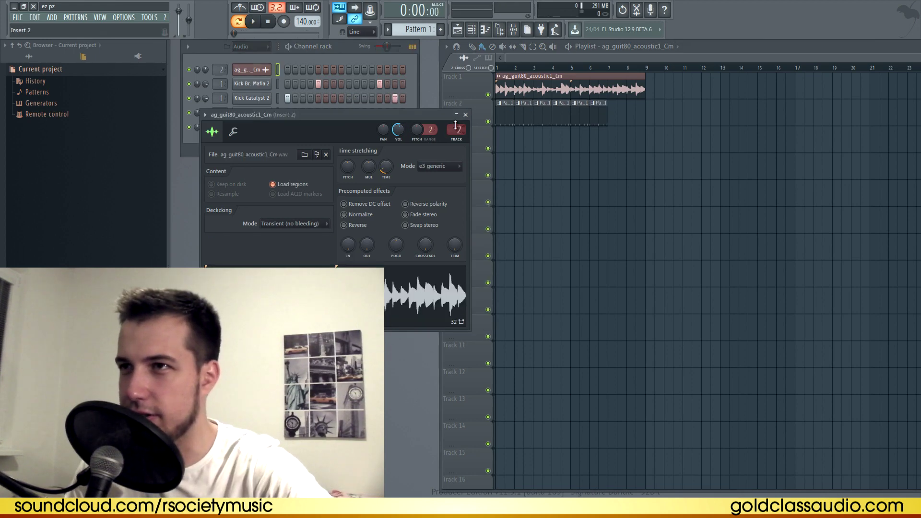
Link mixer Insert 1 to Insert 2 and load Fruity Limiter in slot 10 of Insert 2 for sidechain compression.
{"action": "left_click", "coordinate": [514, 30]}
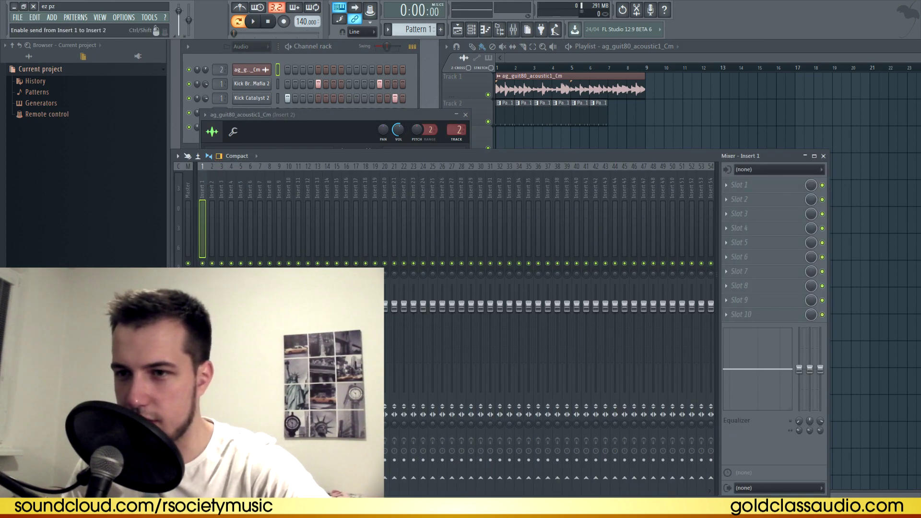
{"action": "left_click", "coordinate": [217, 188]}
{"action": "left_click", "coordinate": [742, 315]}
{"action": "left_click", "coordinate": [595, 298]}
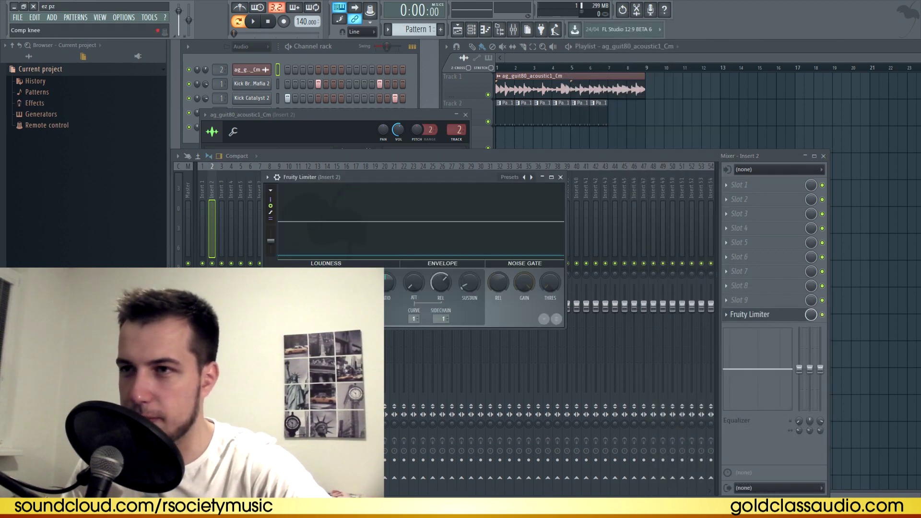
Extend the Pattern 1 clips on Track 2 through bar 8 to match the guitar loop during playback.
{"action": "key", "text": "space"}
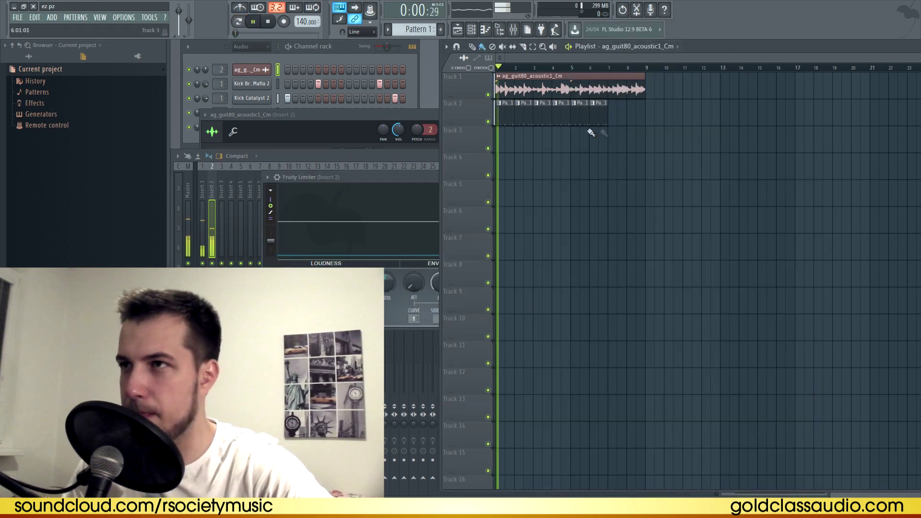
{"action": "left_click_drag", "start_coordinate": [615, 123], "coordinate": [613, 123]}
{"action": "key", "text": "ctrl+b"}
{"action": "key", "text": "ctrl+b"}
{"action": "left_click", "coordinate": [623, 162]}
{"action": "right_click", "coordinate": [630, 160]}
Close the Fruity Limiter, the mixer and the guitar loop's channel settings.
{"action": "left_click", "coordinate": [396, 178]}
{"action": "left_click", "coordinate": [561, 177]}
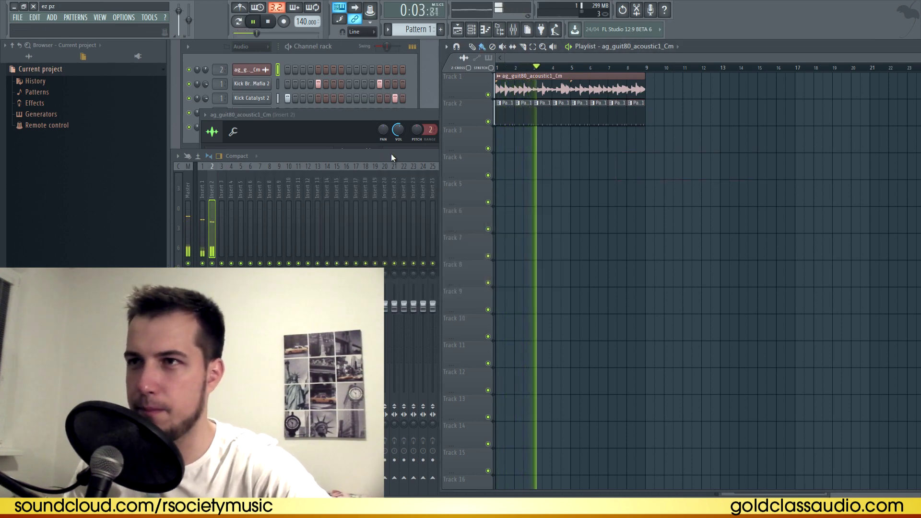
{"action": "left_click", "coordinate": [393, 157]}
{"action": "left_click", "coordinate": [824, 156]}
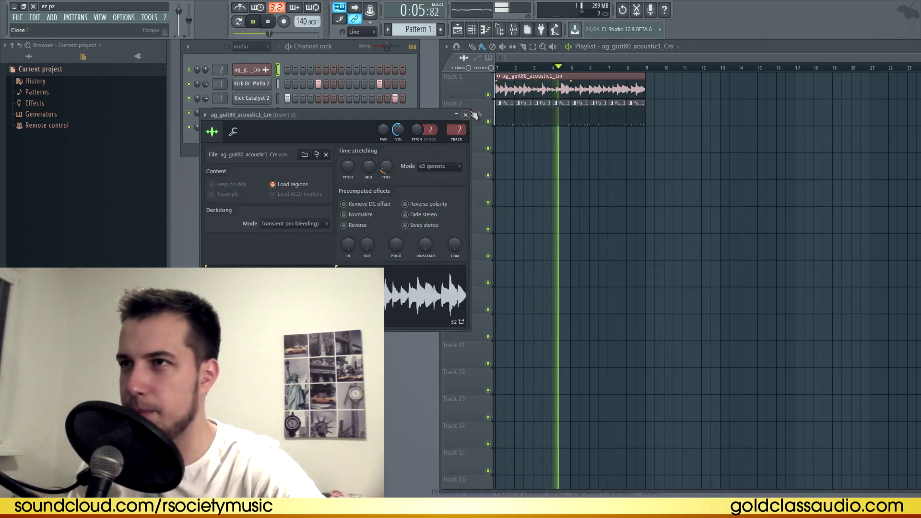
{"action": "left_click", "coordinate": [473, 116]}
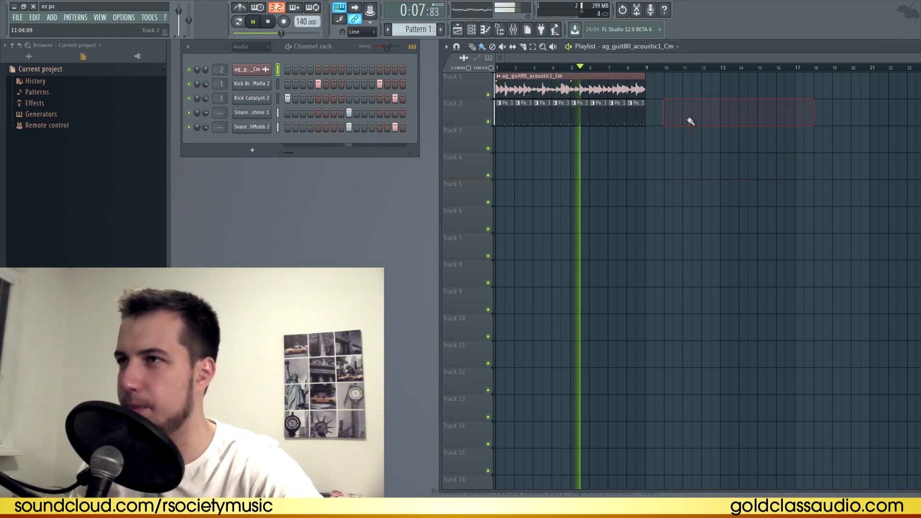
Transpose the last Snare DepthMobb 2 note of Pattern 1 down five semitones to G4 in the piano roll.
{"action": "left_click", "coordinate": [615, 116]}
{"action": "right_click", "coordinate": [250, 127]}
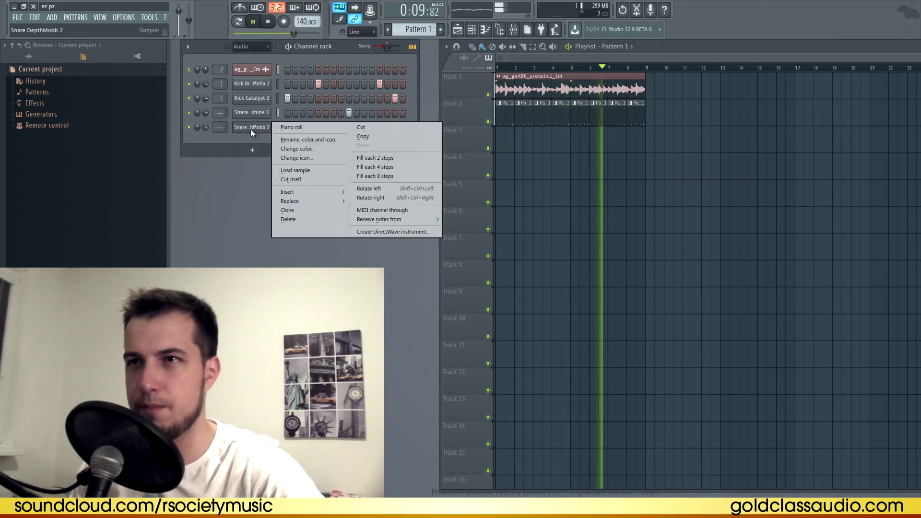
{"action": "left_click", "coordinate": [284, 128]}
{"action": "left_click", "coordinate": [660, 242]}
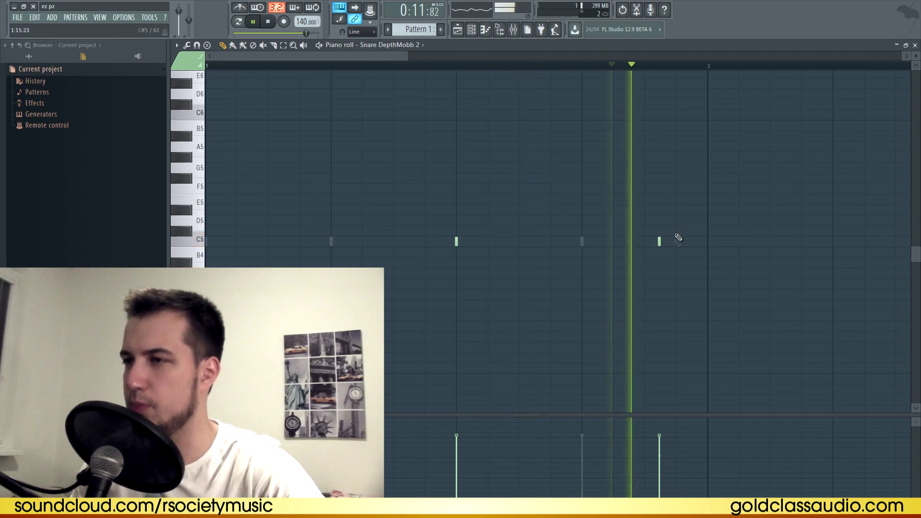
{"action": "key", "text": "shift+Down"}
{"action": "key", "text": "shift+Down"}
{"action": "key", "text": "shift+Down"}
{"action": "key", "text": "shift+Down"}
{"action": "key", "text": "shift+Down"}
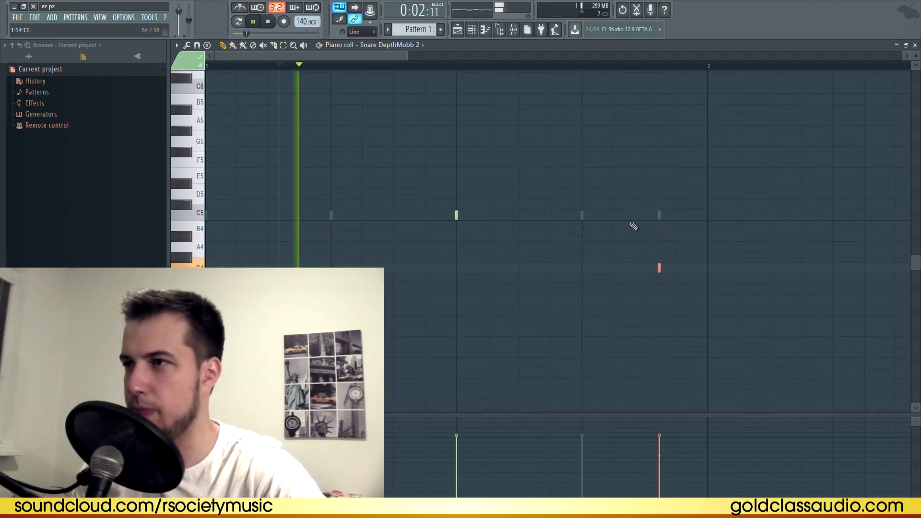
Deselect the snare notes and place the Crash BlackSunshine sample at bar 1 of Track 3.
{"action": "key", "text": "shift+Up"}
{"action": "key", "text": "ctrl+d"}
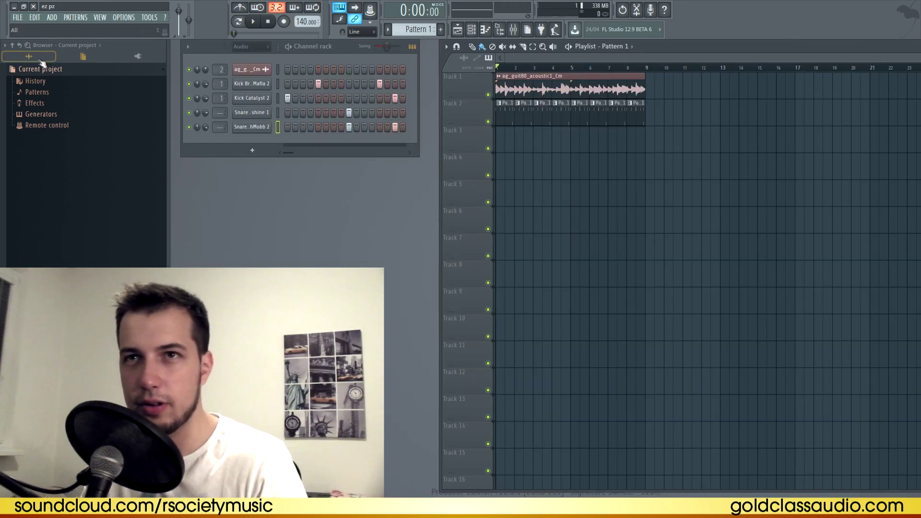
{"action": "left_click", "coordinate": [41, 60]}
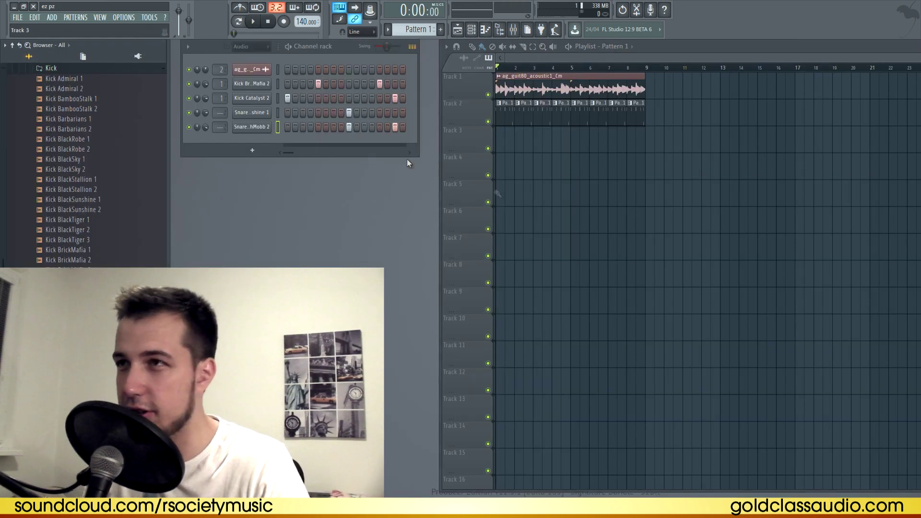
{"action": "scroll", "coordinate": [74, 205], "scroll_direction": "up", "scroll_amount": 5}
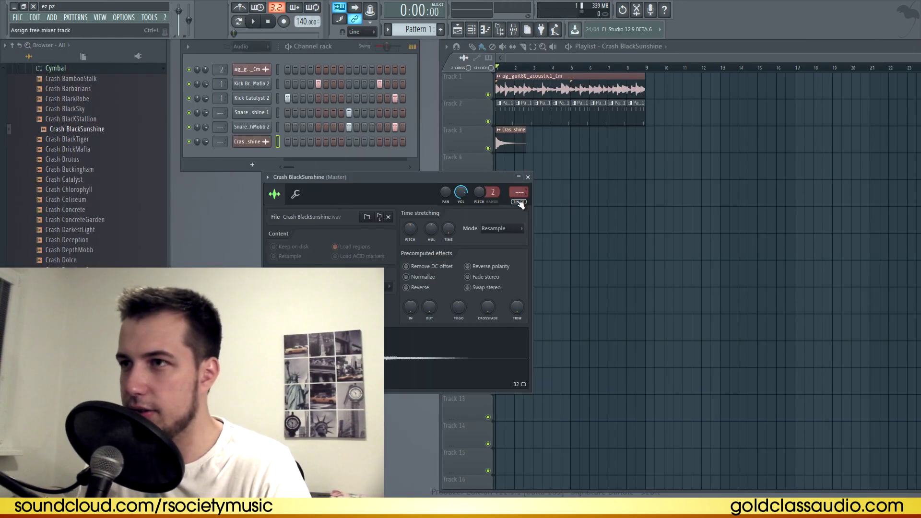
Route the crash to mixer track 5 and load Fruity Reeverb with a 2.3 sec decay and 48% dry level.
{"action": "key", "text": "F9"}
{"action": "left_click", "coordinate": [743, 185]}
{"action": "mouse_move", "coordinate": [742, 199]}
{"action": "left_click", "coordinate": [596, 188]}
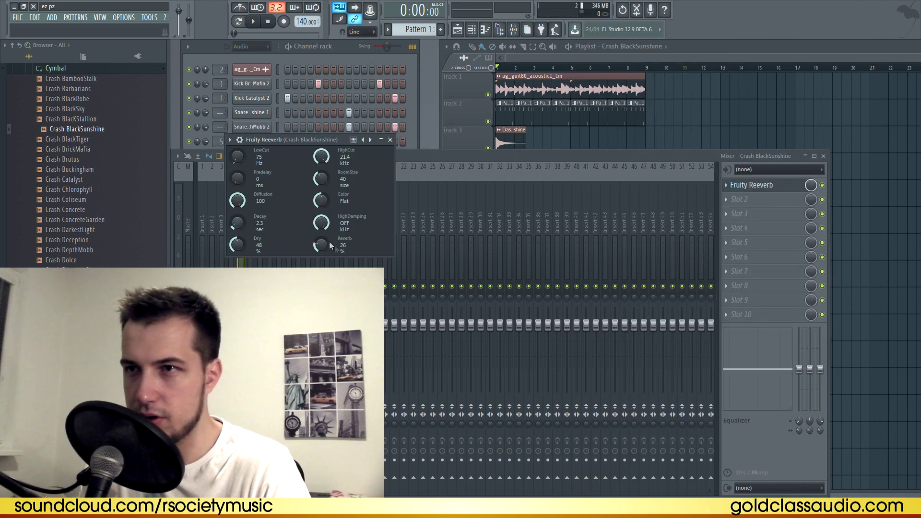
{"action": "left_click", "coordinate": [390, 140]}
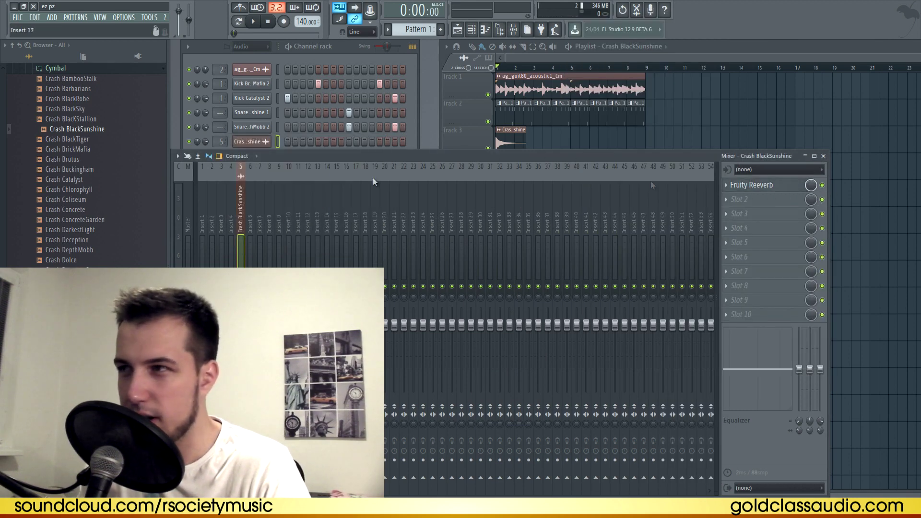
{"action": "key", "text": "F9"}
Lower the Crash BlackSunshine channel volume, audition it in the arrangement and close its settings and the mixer.
{"action": "left_click_drag", "start_coordinate": [462, 196], "coordinate": [460, 229]}
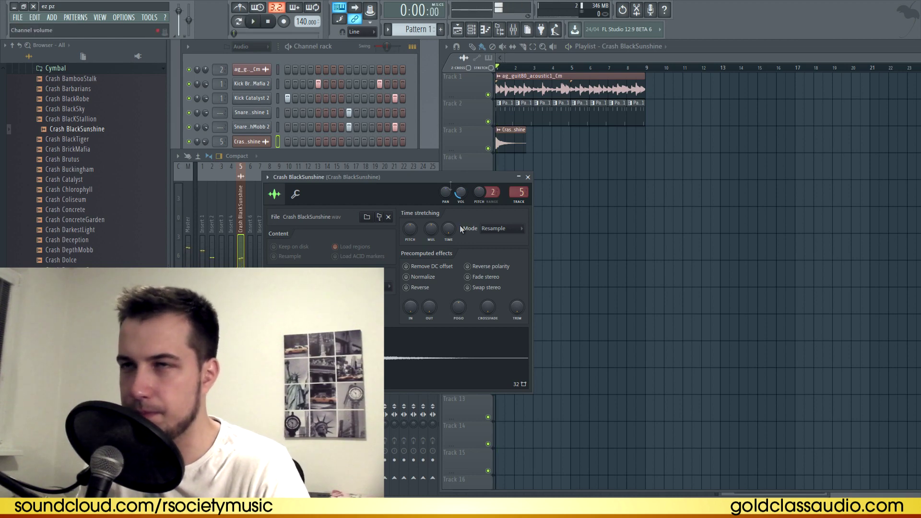
{"action": "left_click", "coordinate": [255, 23]}
{"action": "key", "text": "F9"}
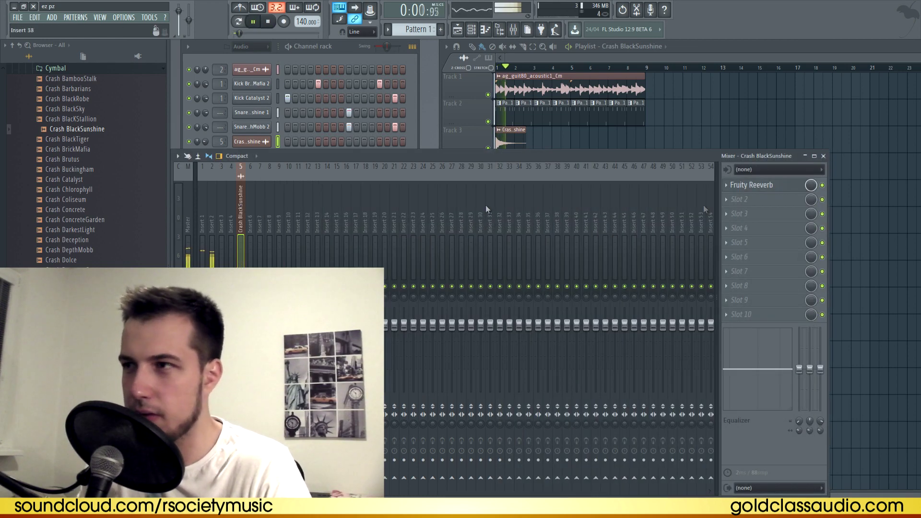
{"action": "left_click", "coordinate": [823, 156]}
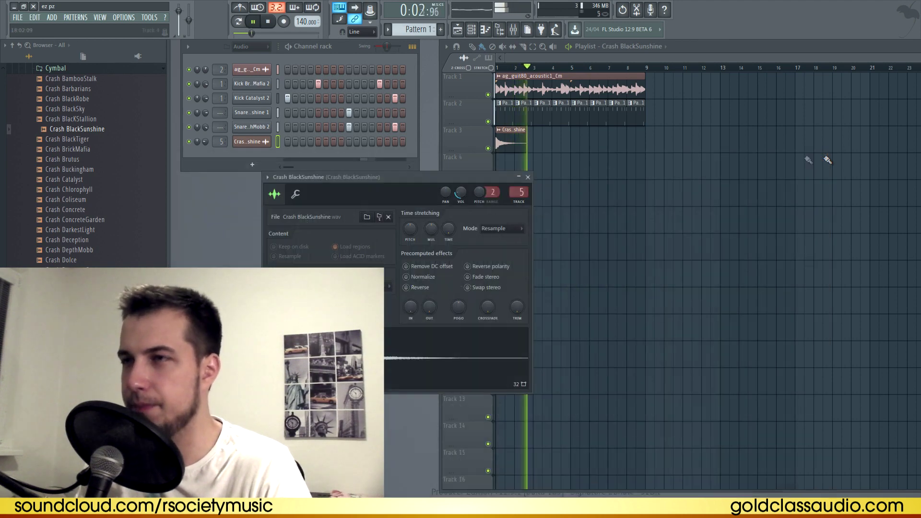
{"action": "left_click", "coordinate": [405, 187]}
{"action": "left_click", "coordinate": [529, 177]}
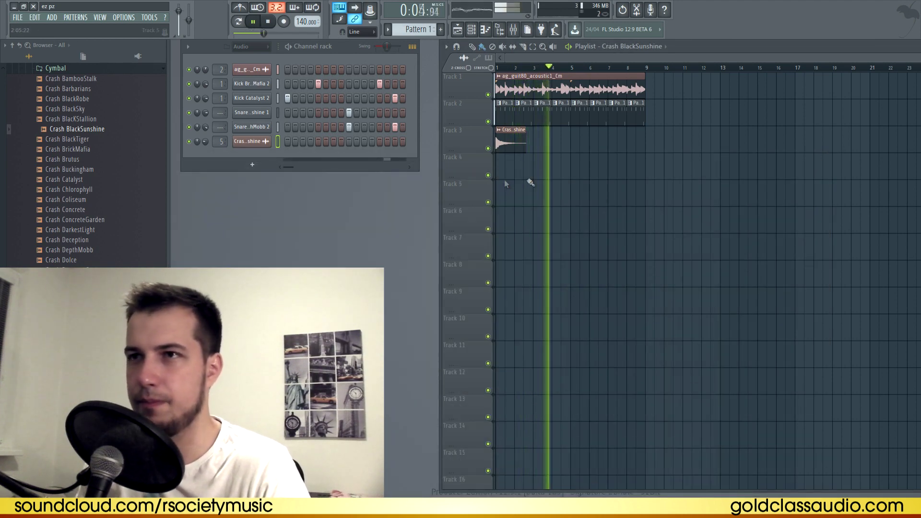
{"action": "key", "text": "space"}
Add a Kontakt 5 channel with an instrument loaded and route it to mixer track 2.
{"action": "left_click", "coordinate": [52, 17]}
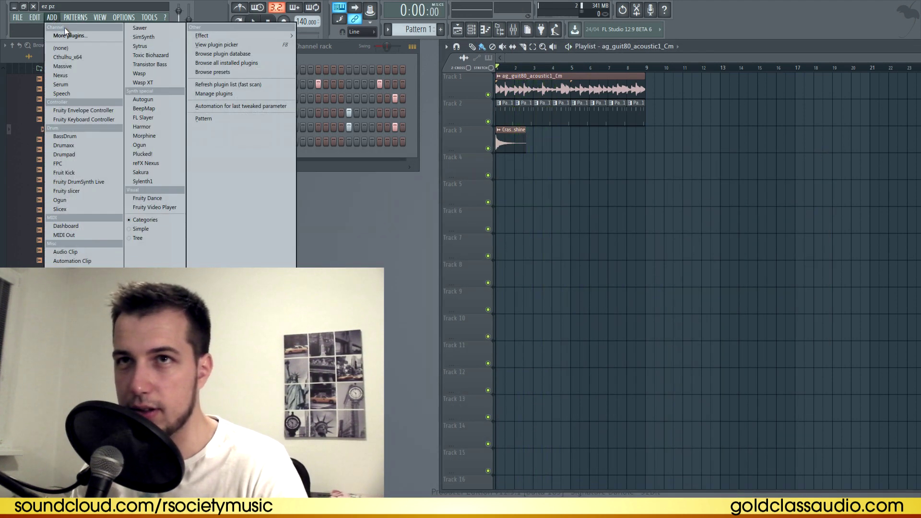
{"action": "left_click", "coordinate": [84, 56]}
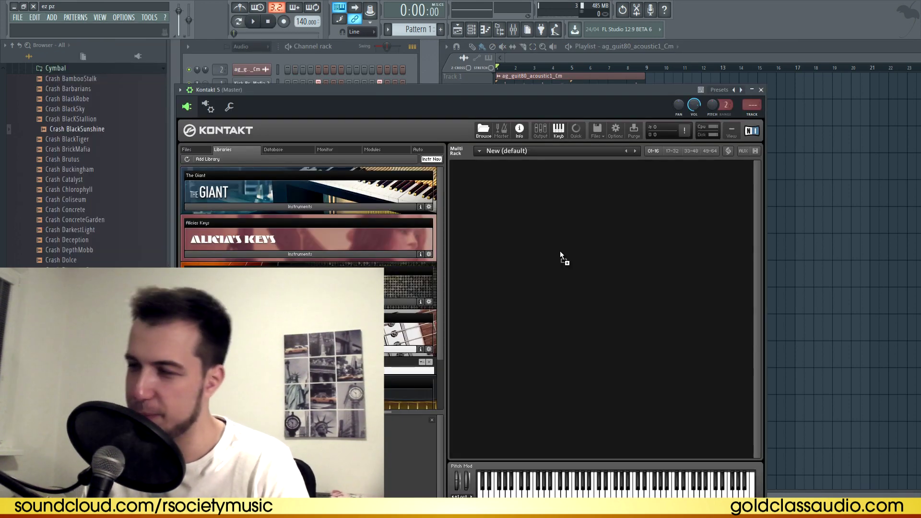
{"action": "left_click_drag", "start_coordinate": [560, 252], "coordinate": [561, 251]}
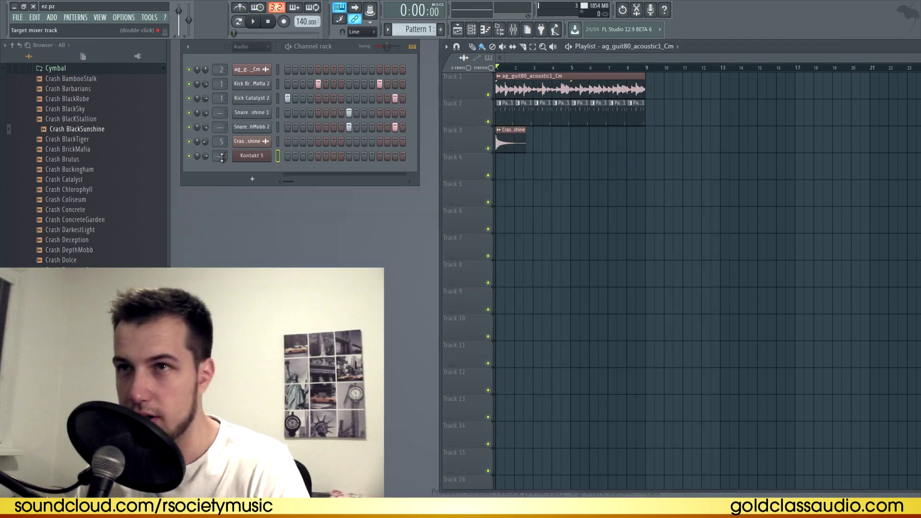
{"action": "left_click_drag", "start_coordinate": [221, 156], "coordinate": [222, 151]}
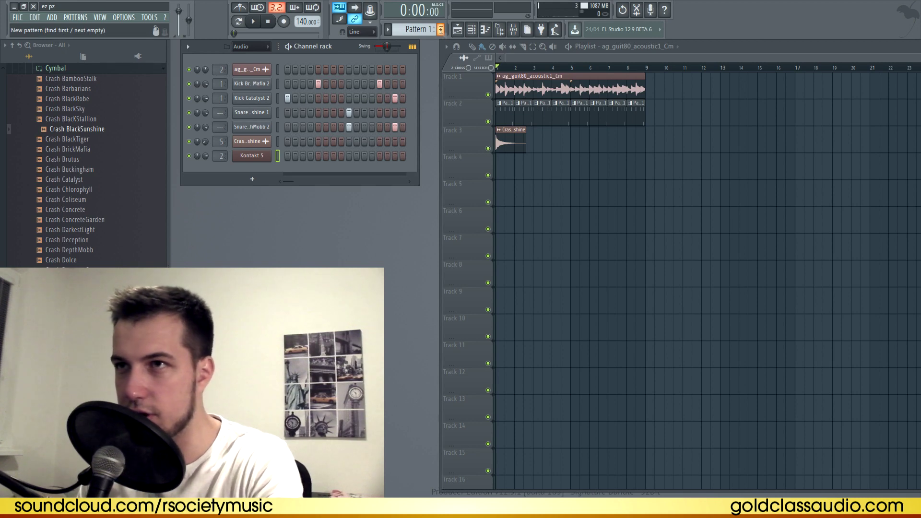
Create Pattern 2, place it at bar 1 of Track 4 and solo the guitar loop's track.
{"action": "left_click", "coordinate": [441, 30]}
{"action": "left_click", "coordinate": [507, 170]}
{"action": "right_click", "coordinate": [489, 95]}
Listen to the soloed guitar loop from successive bars up to bar 8 to work out its root notes.
{"action": "key", "text": "space"}
{"action": "key", "text": "space"}
{"action": "left_click", "coordinate": [516, 68]}
{"action": "key", "text": "space"}
{"action": "key", "text": "space"}
{"action": "left_click", "coordinate": [536, 68]}
{"action": "key", "text": "space"}
{"action": "key", "text": "space"}
{"action": "left_click", "coordinate": [560, 68]}
{"action": "key", "text": "space"}
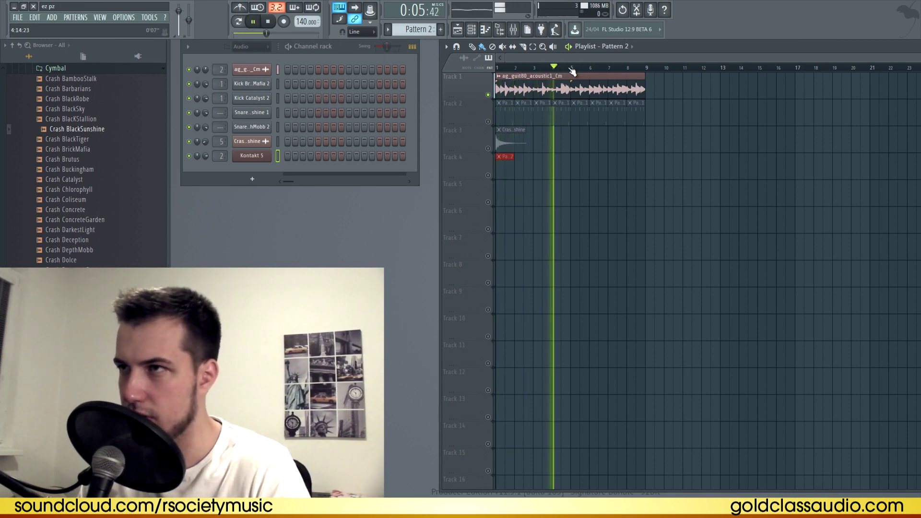
{"action": "left_click", "coordinate": [573, 68]}
{"action": "key", "text": "space"}
{"action": "left_click", "coordinate": [595, 68]}
{"action": "key", "text": "space"}
{"action": "key", "text": "space"}
{"action": "left_click", "coordinate": [613, 68]}
{"action": "key", "text": "space"}
{"action": "key", "text": "space"}
{"action": "left_click", "coordinate": [626, 68]}
{"action": "key", "text": "space"}
{"action": "key", "text": "space"}
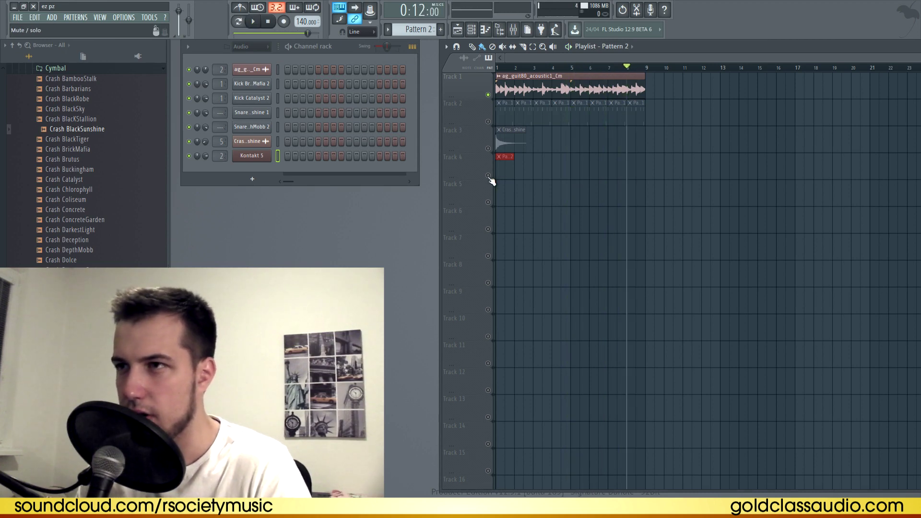
Draw a half-bar C4 note at the start of Pattern 2 in the Kontakt 5 piano roll.
{"action": "right_click", "coordinate": [252, 156]}
{"action": "left_click", "coordinate": [293, 157]}
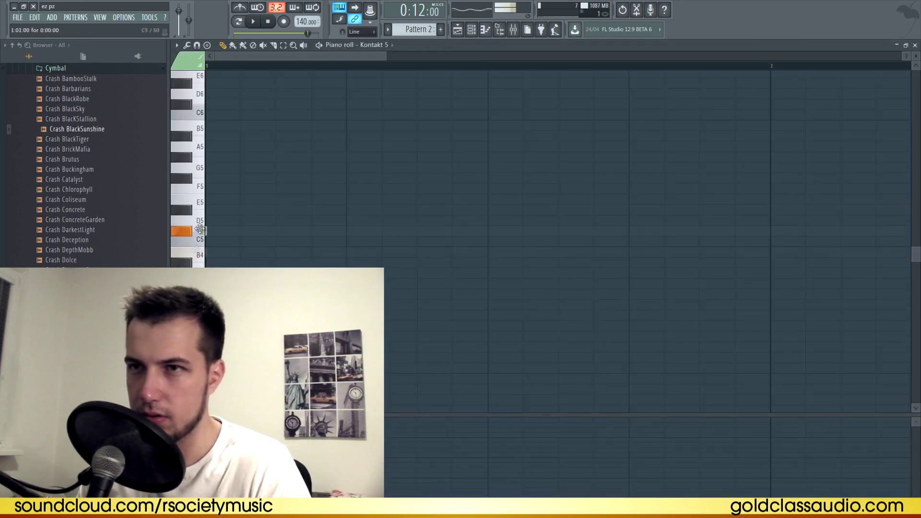
{"action": "left_click", "coordinate": [199, 243]}
{"action": "left_click_drag", "start_coordinate": [208, 241], "coordinate": [493, 236]}
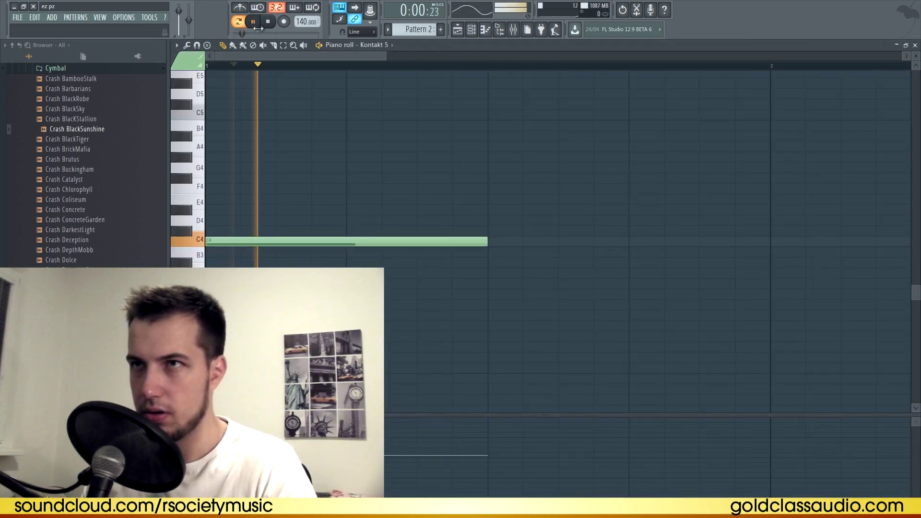
Complete the C4 phrase with a short note on beat 4 and a longer note at bar 2, and copy it to bar 3 on G#3.
{"action": "scroll", "coordinate": [364, 198], "scroll_direction": "down", "scroll_amount": 2}
{"action": "key", "text": "space"}
{"action": "left_click", "coordinate": [357, 243]}
{"action": "key", "text": "space"}
{"action": "left_click_drag", "start_coordinate": [468, 242], "coordinate": [536, 242]}
{"action": "left_click", "coordinate": [417, 242]}
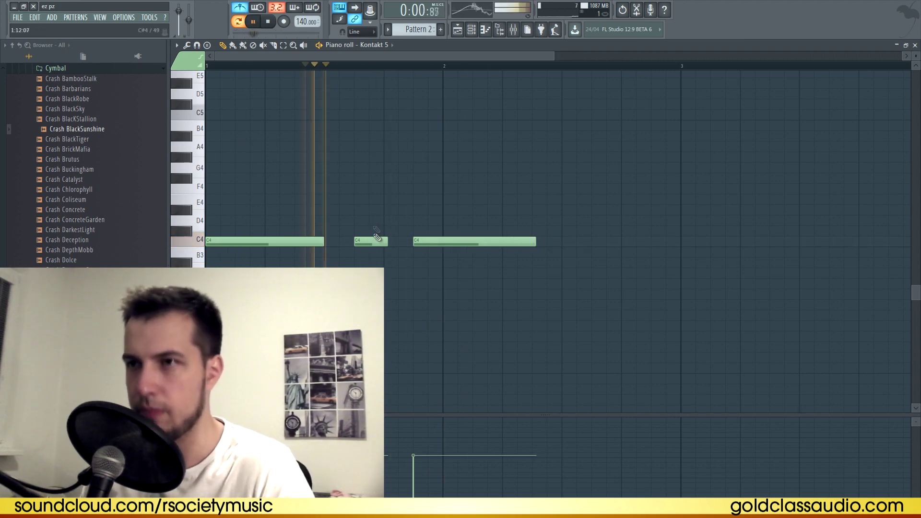
{"action": "left_click_drag", "start_coordinate": [371, 242], "coordinate": [400, 242]}
{"action": "left_click_drag", "start_coordinate": [461, 242], "coordinate": [491, 242]}
{"action": "key", "text": "space"}
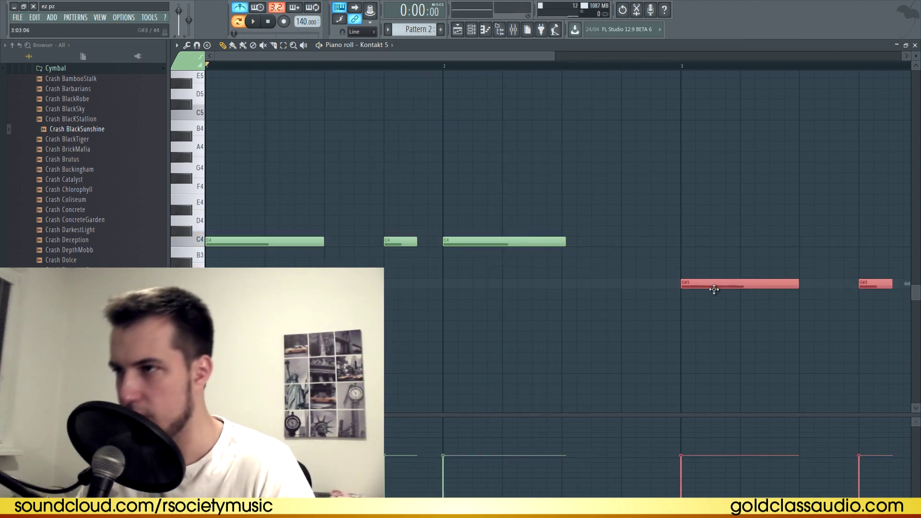
Copy the Kontakt 5 phrase at a lower pitch to bars 5 and 7 and raise its last note.
{"action": "key", "text": "space"}
{"action": "left_click_drag", "start_coordinate": [367, 222], "coordinate": [544, 253]}
{"action": "left_click_drag", "start_coordinate": [547, 253], "coordinate": [724, 179]}
{"action": "left_click", "coordinate": [536, 66]}
{"action": "key", "text": "space"}
{"action": "scroll", "coordinate": [565, 193], "scroll_direction": "right", "scroll_amount": 3}
{"action": "left_click", "coordinate": [583, 245], "text": "ctrl"}
{"action": "key", "text": "space"}
{"action": "left_click_drag", "start_coordinate": [574, 179], "coordinate": [575, 252]}
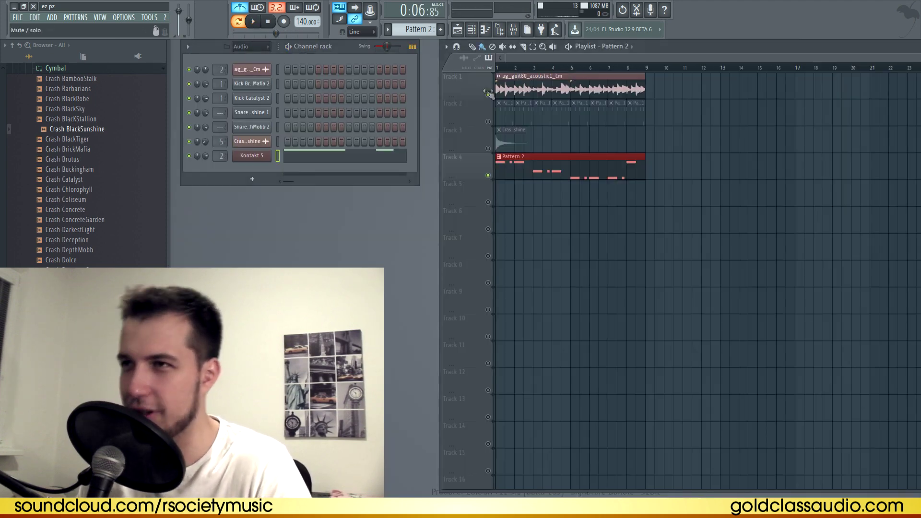
Alternate Pattern 1 and the Pattern 2 drum variation along Track 2 through bar 8 during playback.
{"action": "key", "text": "space"}
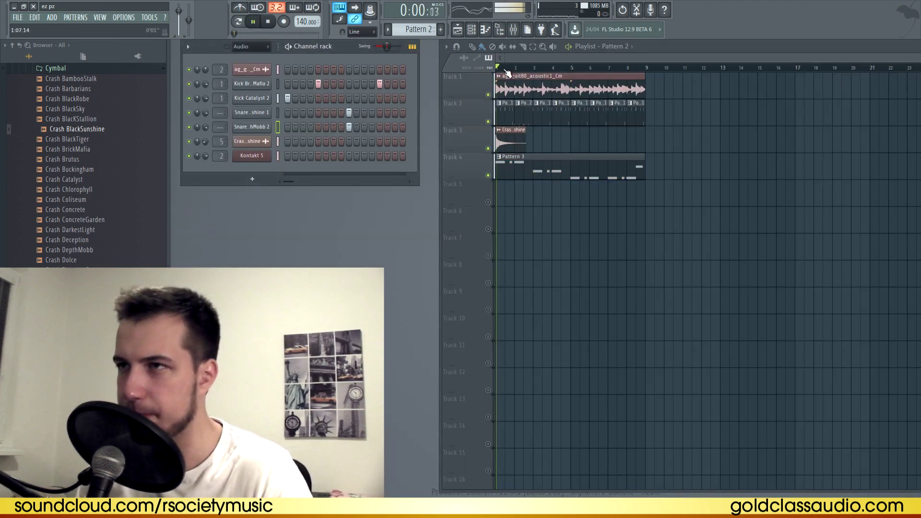
{"action": "right_click", "coordinate": [549, 120]}
{"action": "right_click", "coordinate": [560, 120]}
{"action": "left_click_drag", "start_coordinate": [546, 120], "coordinate": [501, 108]}
{"action": "key", "text": "ctrl+b"}
{"action": "left_click_drag", "start_coordinate": [577, 120], "coordinate": [503, 111]}
{"action": "key", "text": "Delete"}
{"action": "key", "text": "ctrl+b"}
{"action": "left_click", "coordinate": [535, 114]}
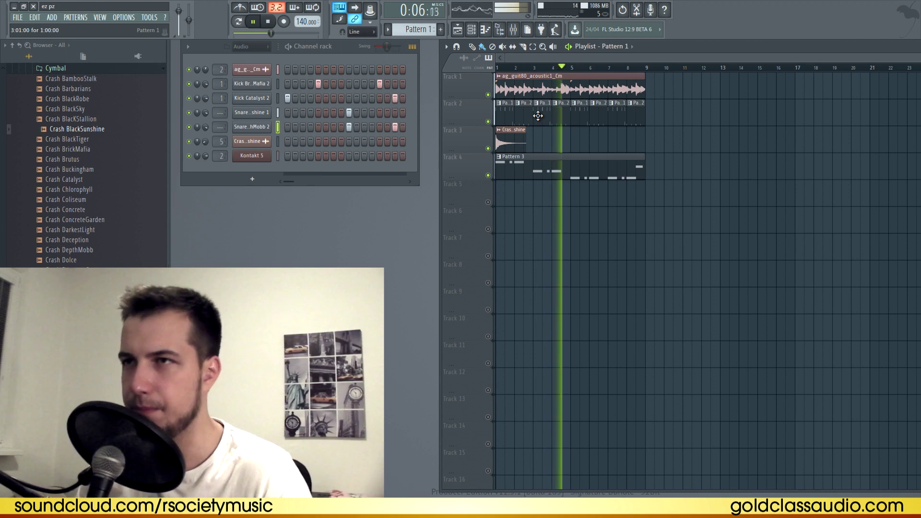
{"action": "left_click", "coordinate": [647, 144]}
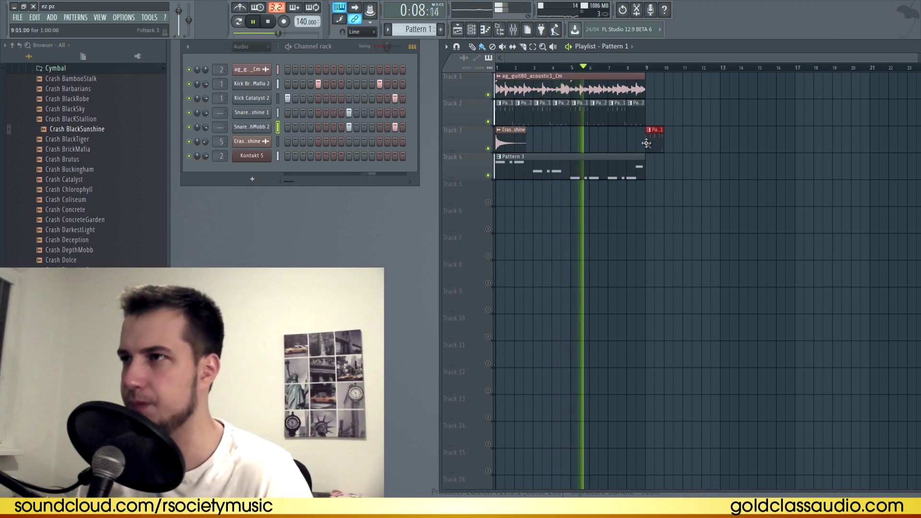
{"action": "right_click", "coordinate": [647, 147]}
{"action": "key", "text": "space"}
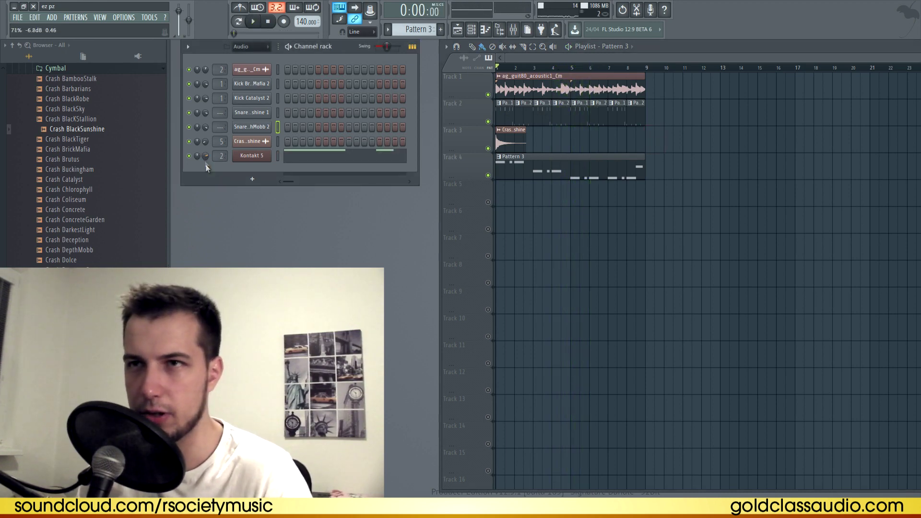
Route Snare BlackSunshine 1 to mixer track 6 and load Fruity Reeverb in slot 1.
{"action": "left_click", "coordinate": [250, 114]}
{"action": "key", "text": "ctrl+l"}
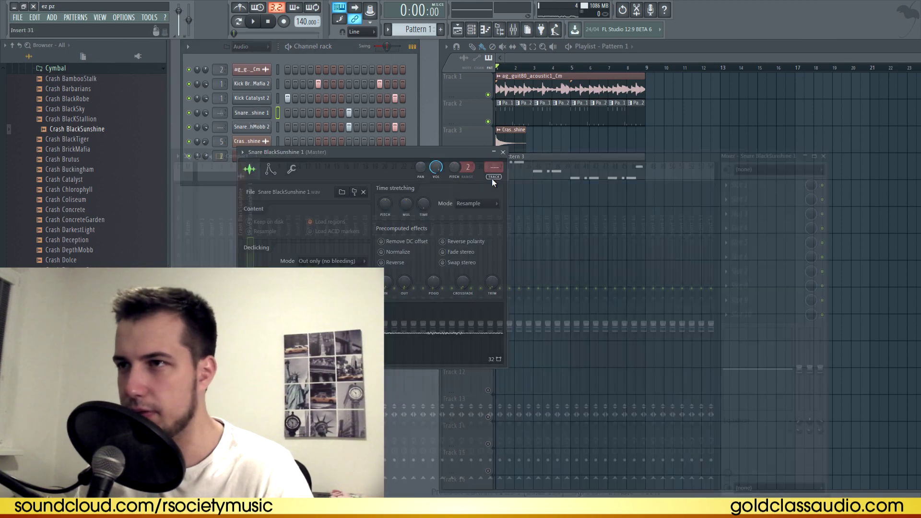
{"action": "left_click", "coordinate": [737, 188]}
{"action": "mouse_move", "coordinate": [742, 198]}
{"action": "left_click", "coordinate": [590, 191]}
Replace the snare's Fruity Reeverb with Fruity Reeverb 2 and audition it with Pattern 1.
{"action": "left_click", "coordinate": [728, 185]}
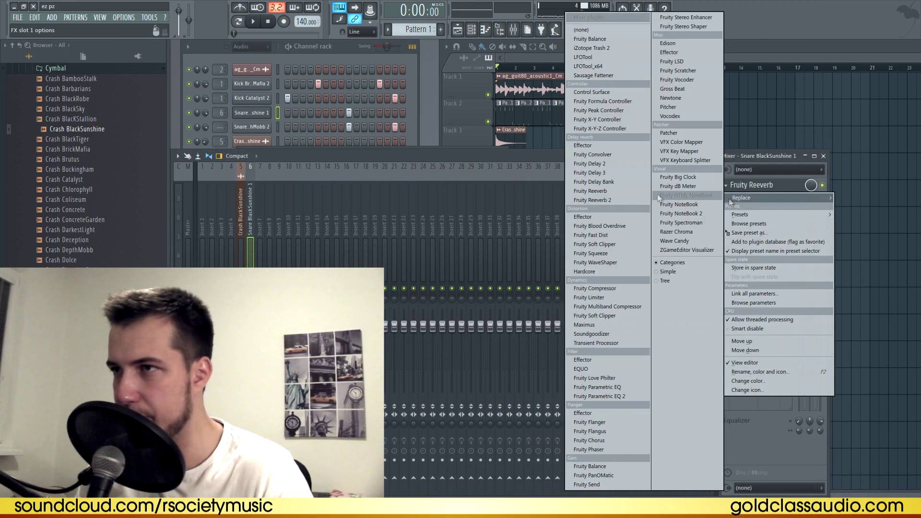
{"action": "left_click", "coordinate": [624, 200]}
{"action": "key", "text": "space"}
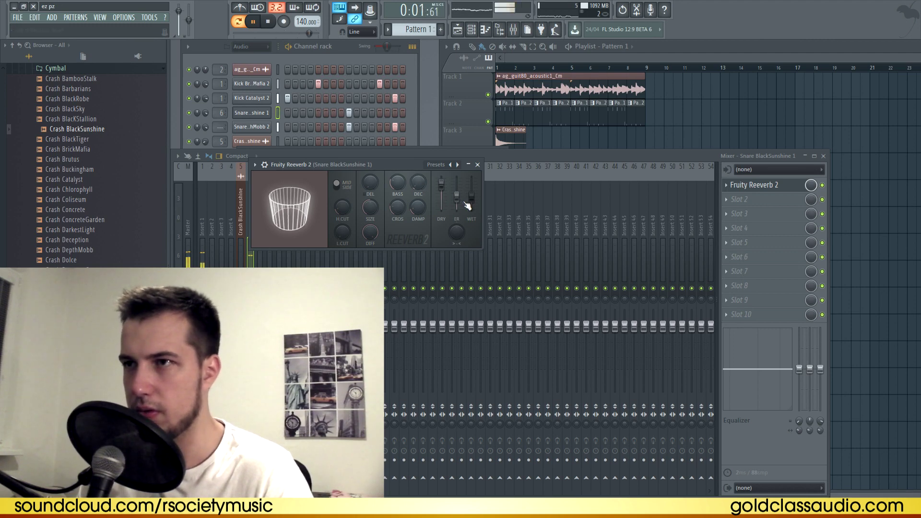
{"action": "left_click", "coordinate": [478, 164]}
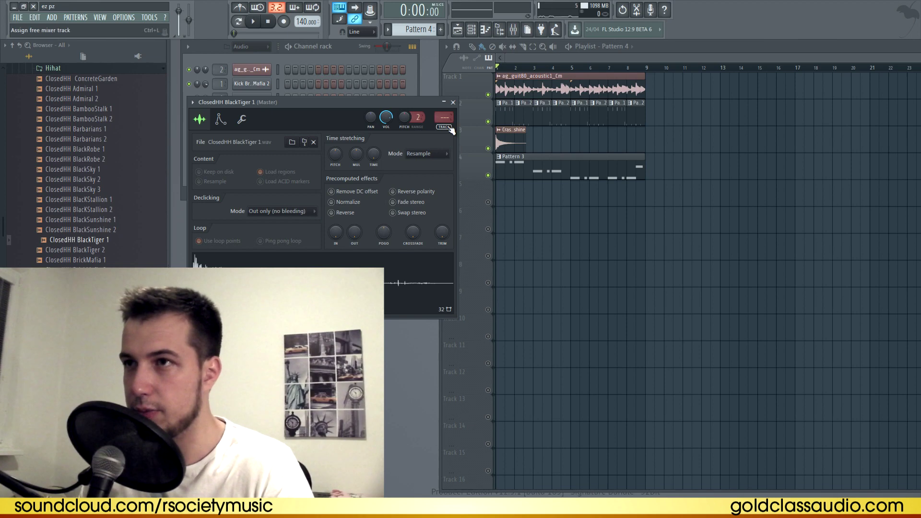
Route ClosedHH BlackTiger 1 to mixer track 7 and load Fruity Reeverb with a 0.2 sec decay and 54% dry level.
{"action": "key", "text": "F9"}
{"action": "left_click", "coordinate": [727, 185]}
{"action": "left_click", "coordinate": [605, 191]}
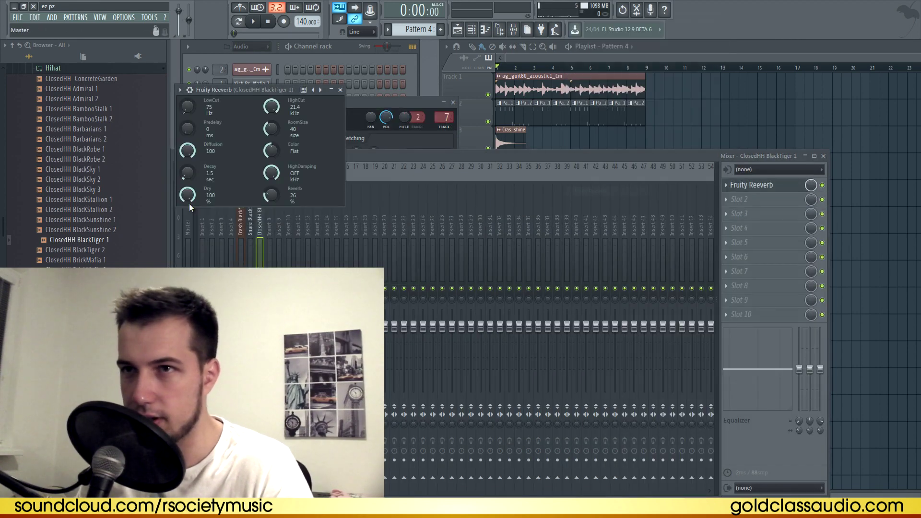
{"action": "left_click_drag", "start_coordinate": [188, 177], "coordinate": [191, 237]}
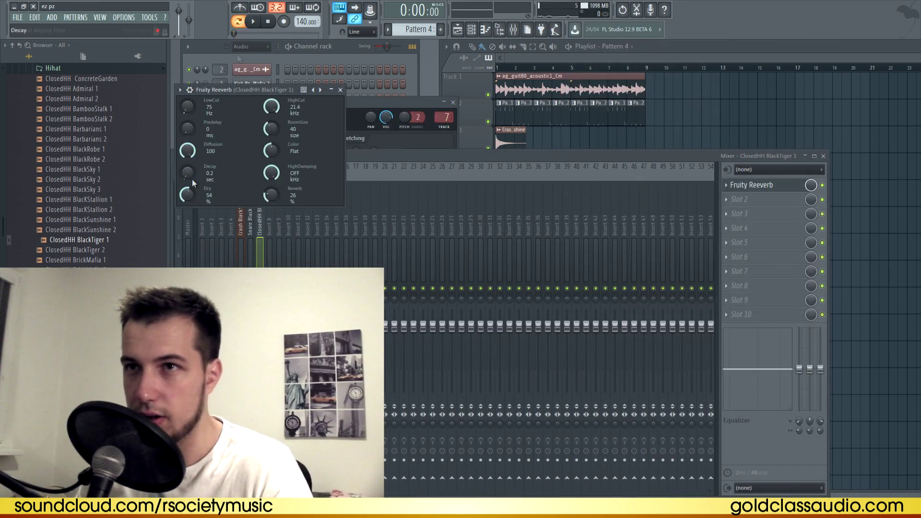
Fill every fourth step of the closed hi-hat in Pattern 4 and set its reverb to 18 ms predelay, 0.5 sec decay and 31% dry.
{"action": "left_click", "coordinate": [352, 53]}
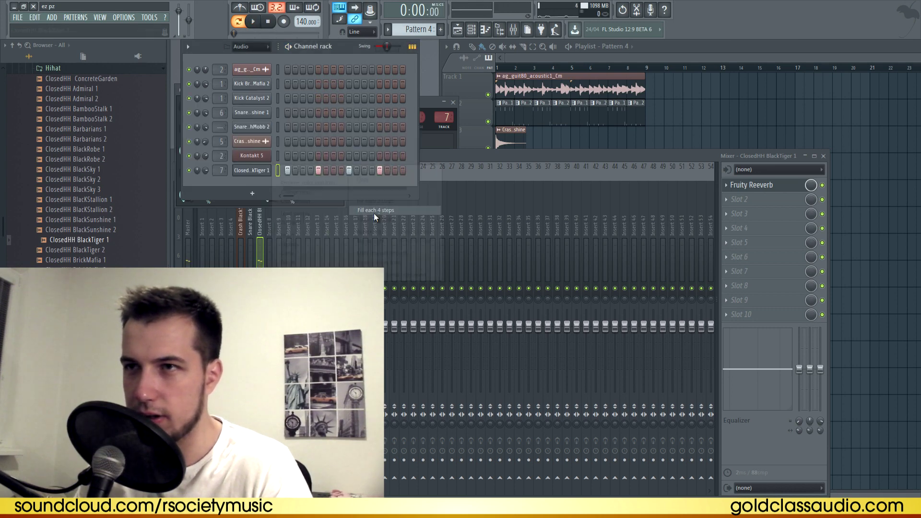
{"action": "left_click", "coordinate": [761, 190]}
{"action": "scroll", "coordinate": [188, 172], "scroll_direction": "up", "scroll_amount": 2}
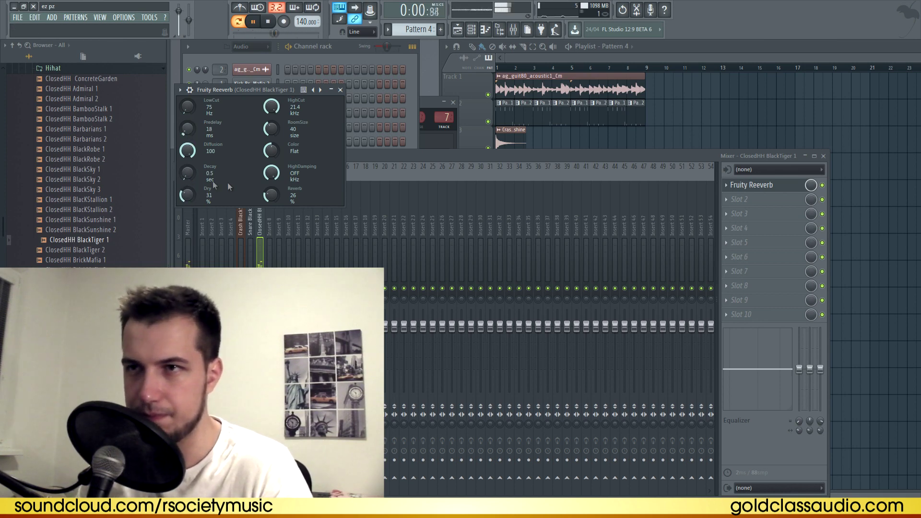
{"action": "left_click", "coordinate": [342, 90]}
Place Pattern 4 clips on Track 5 through bar 8, unmute all tracks and select Pattern 1 for the full playback.
{"action": "left_click", "coordinate": [709, 49]}
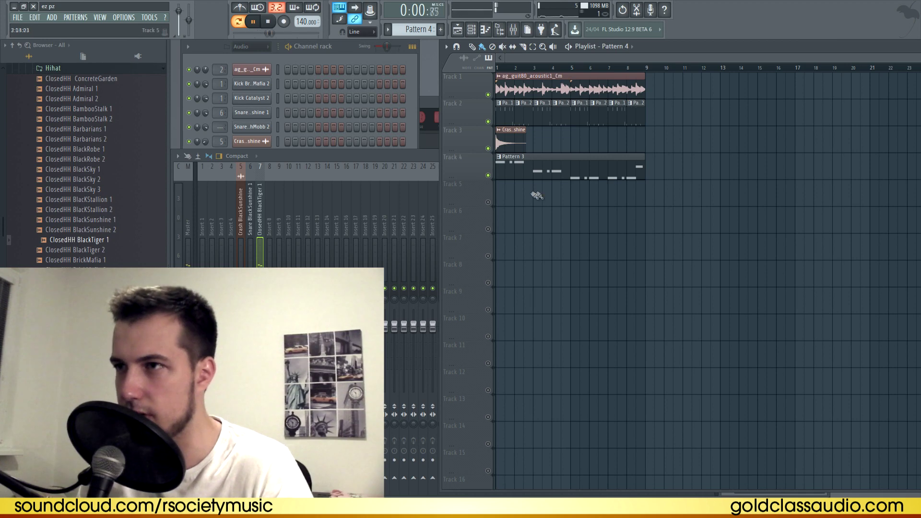
{"action": "right_click", "coordinate": [489, 202]}
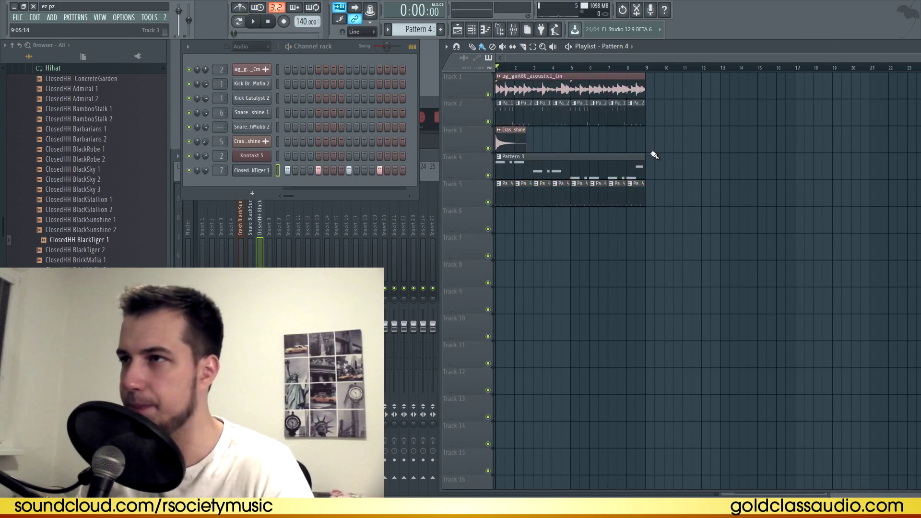
{"action": "left_click", "coordinate": [540, 116]}
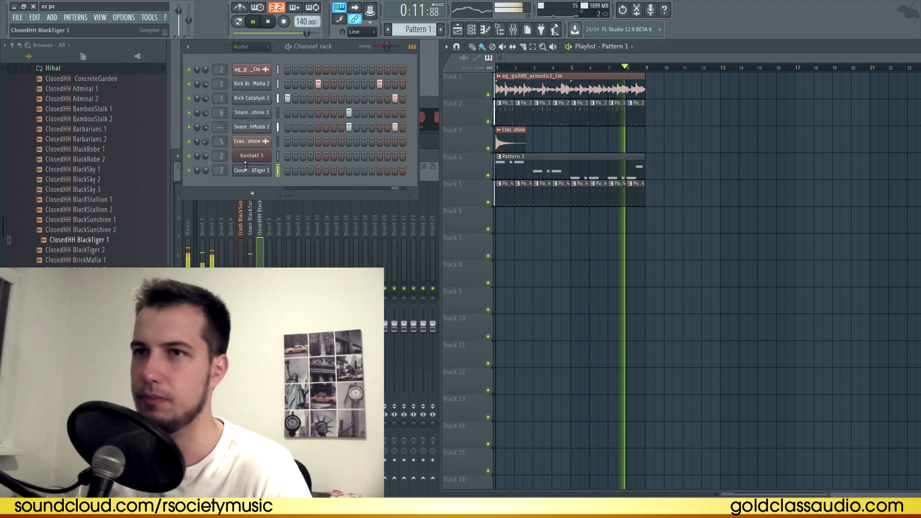
Lower the closed hi-hat's volume and duplicate the eight-bar playlist arrangement until it fills 32 bars.
{"action": "left_click_drag", "start_coordinate": [204, 171], "coordinate": [208, 191]}
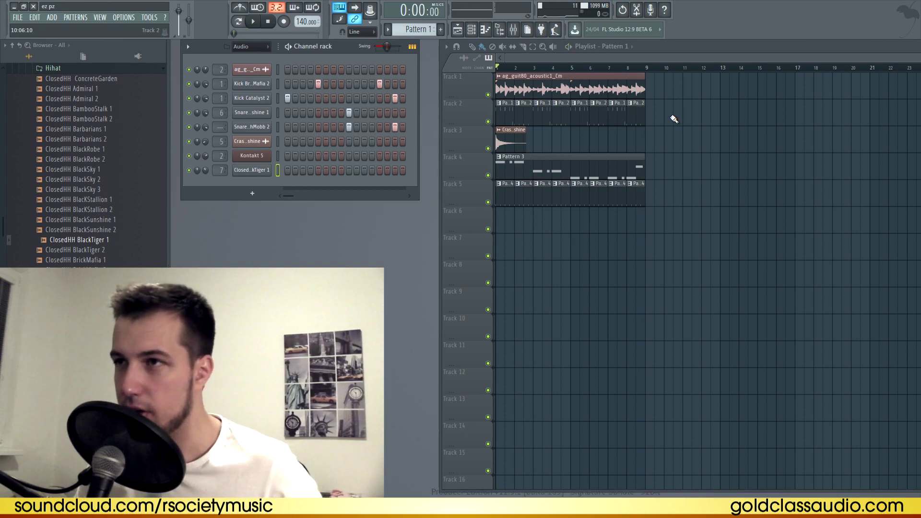
{"action": "key", "text": "ctrl+b"}
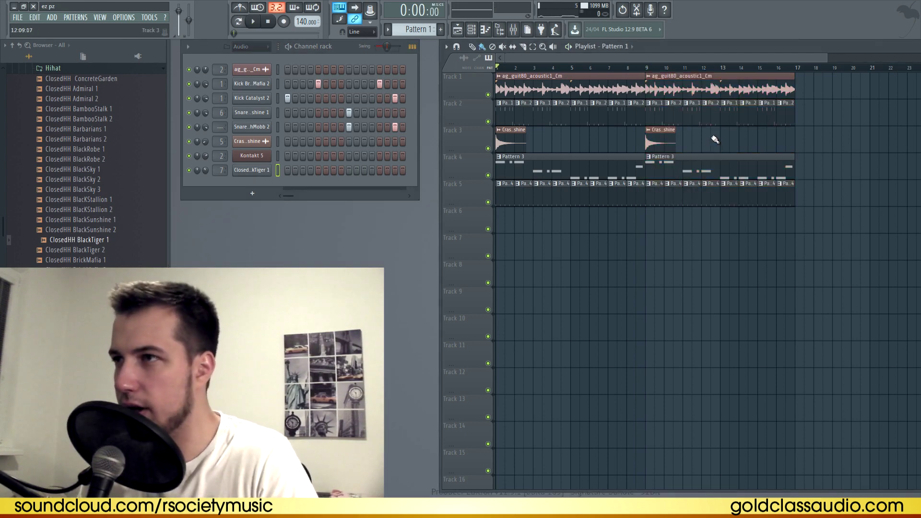
{"action": "key", "text": "ctrl+b"}
Add a Nexus instrument and load the LD Lone Cowboy preset from the XP Hlw3 Guitars category.
{"action": "left_click", "coordinate": [52, 17]}
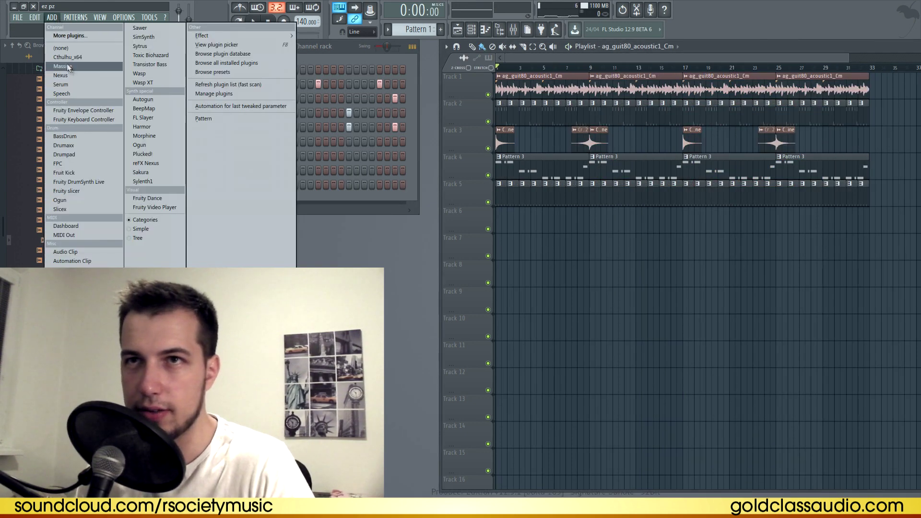
{"action": "left_click", "coordinate": [60, 76]}
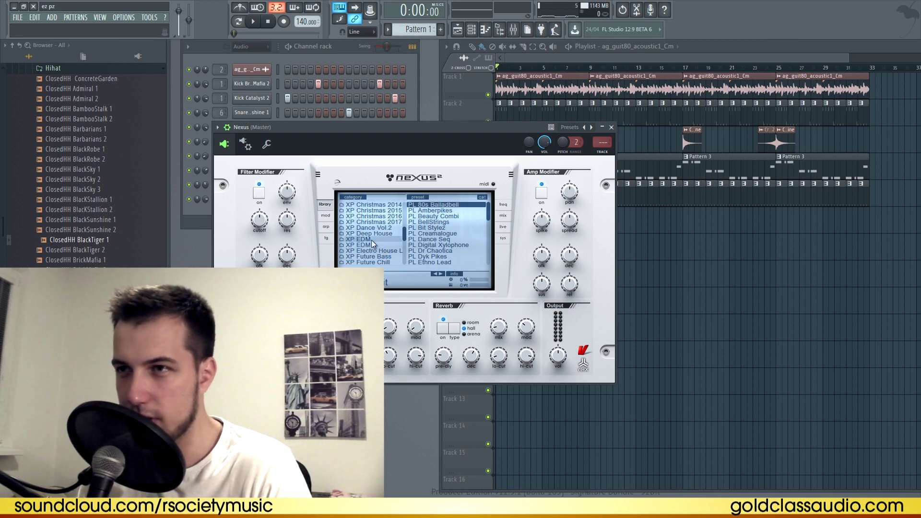
{"action": "left_click", "coordinate": [378, 233]}
{"action": "scroll", "coordinate": [390, 219], "scroll_direction": "down", "scroll_amount": 4}
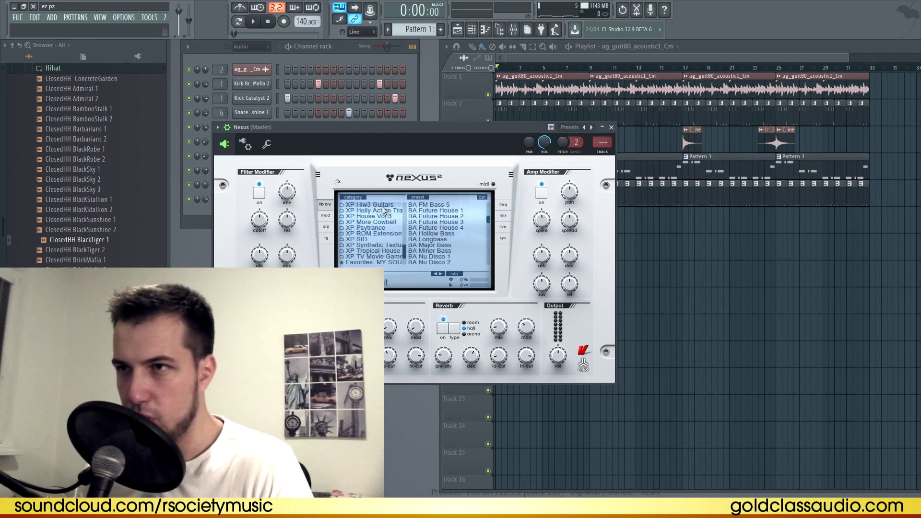
{"action": "left_click", "coordinate": [384, 205]}
{"action": "scroll", "coordinate": [454, 232], "scroll_direction": "down", "scroll_amount": 5}
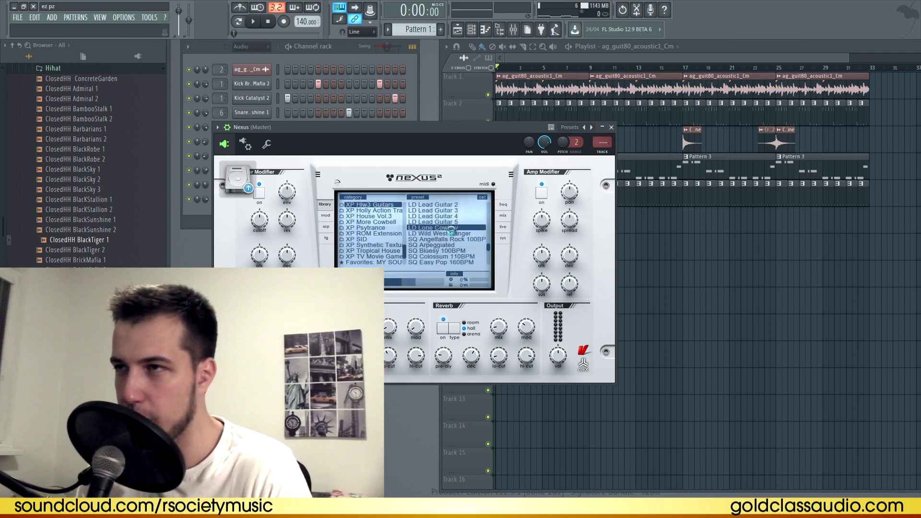
Route Nexus to mixer track 8 and close the plugin window.
{"action": "left_click", "coordinate": [604, 153]}
{"action": "left_click", "coordinate": [821, 157]}
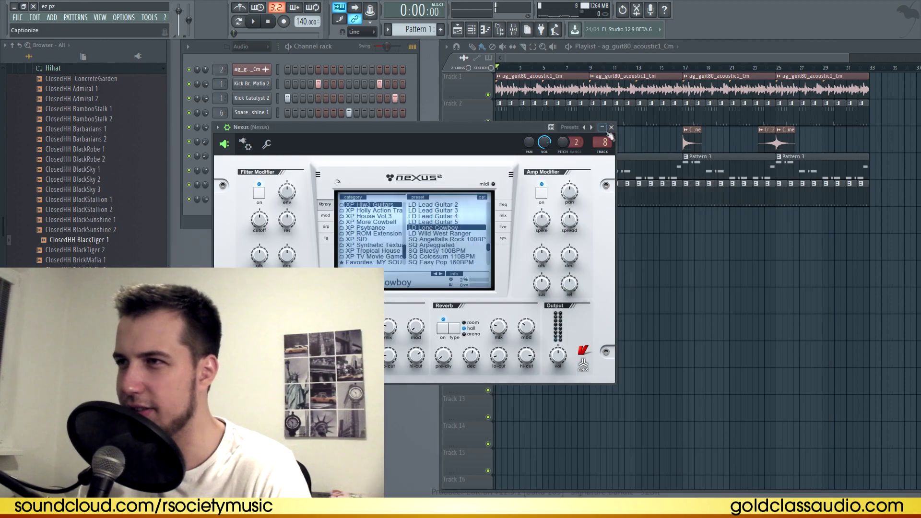
{"action": "left_click", "coordinate": [612, 129]}
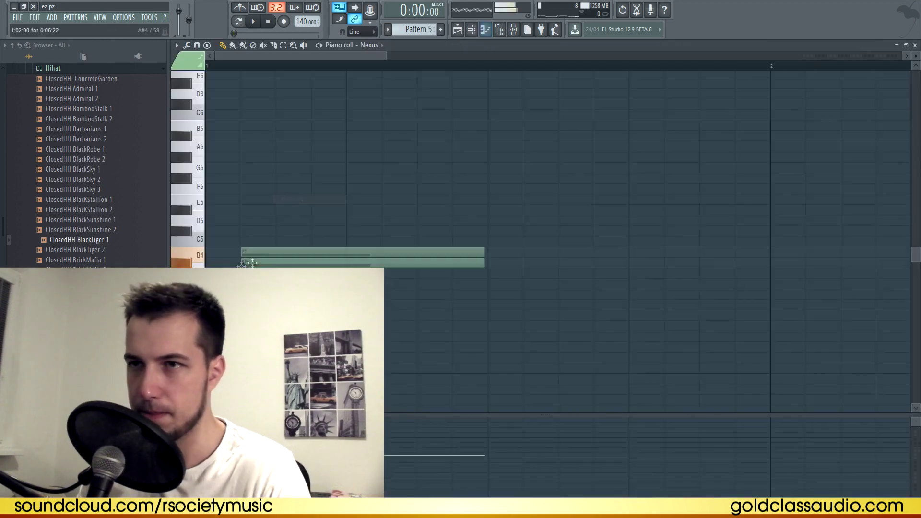
Place a long C5 note at the start of bar 1 in the Nexus piano roll, add a second C5 at 1:15 and audition them.
{"action": "left_click_drag", "start_coordinate": [252, 259], "coordinate": [205, 236]}
{"action": "scroll", "coordinate": [317, 216], "scroll_direction": "down", "scroll_amount": 3}
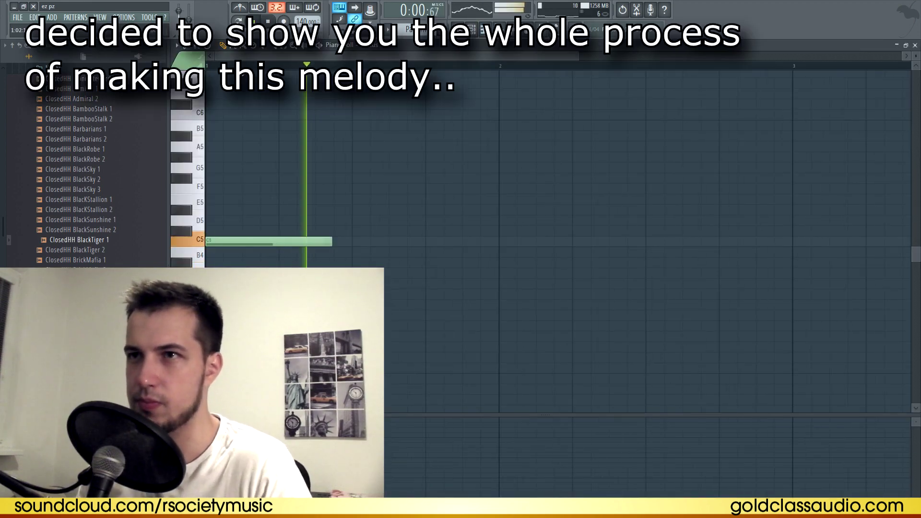
{"action": "key", "text": "space"}
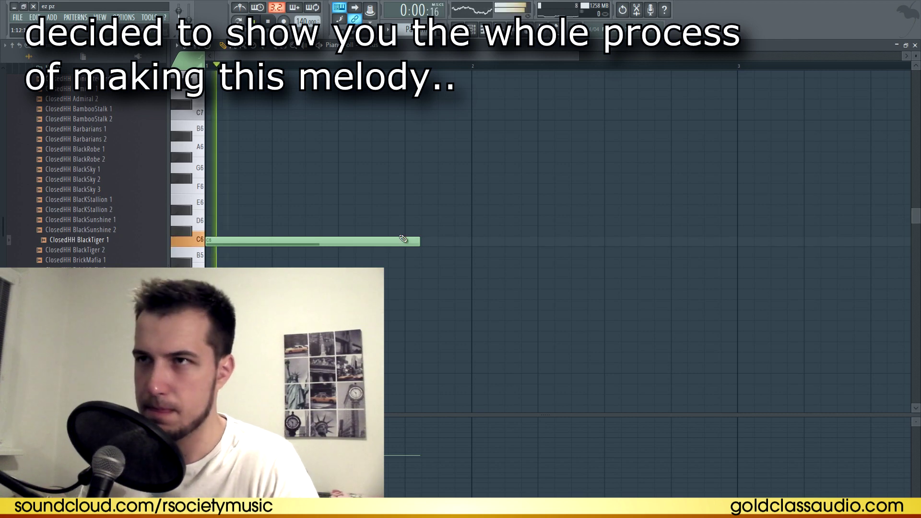
{"action": "scroll", "coordinate": [371, 250], "scroll_direction": "down", "scroll_amount": 2}
{"action": "key", "text": "space"}
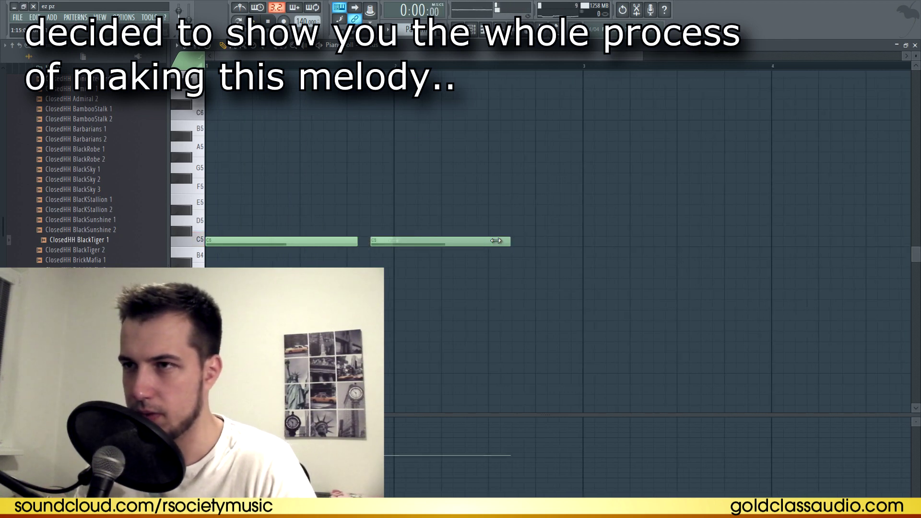
{"action": "key", "text": "space"}
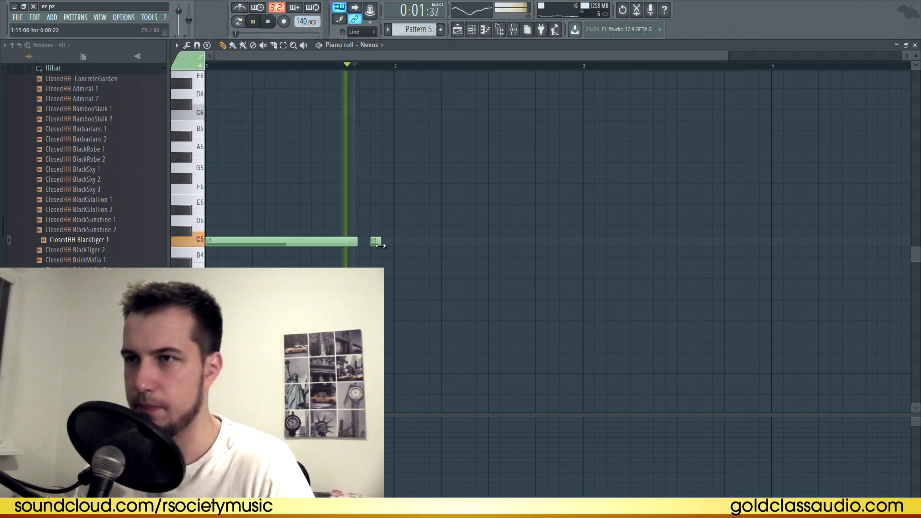
Move the second C5 to 1:13 and shorten it, add a short D5 at 1:15 and extend the opening C5 almost to 1:13.
{"action": "left_click_drag", "start_coordinate": [368, 247], "coordinate": [343, 245]}
{"action": "left_click", "coordinate": [356, 244]}
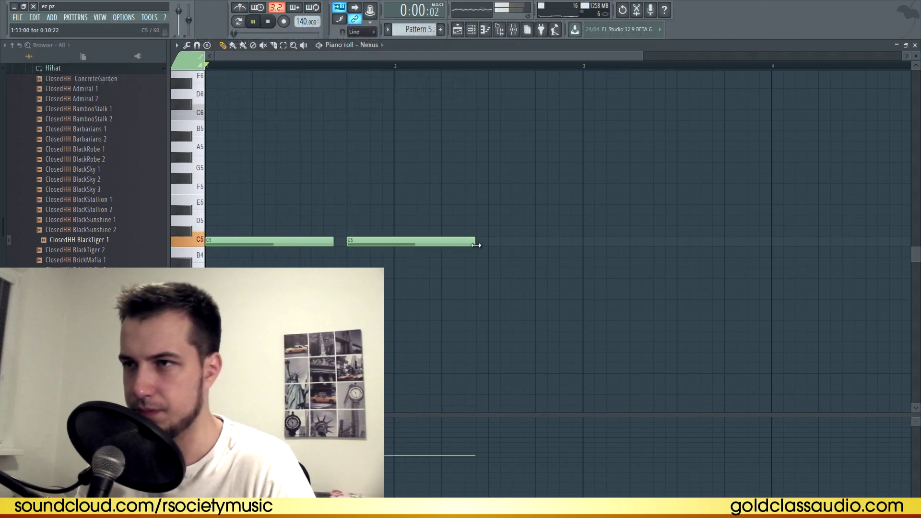
{"action": "left_click_drag", "start_coordinate": [476, 245], "coordinate": [370, 244]}
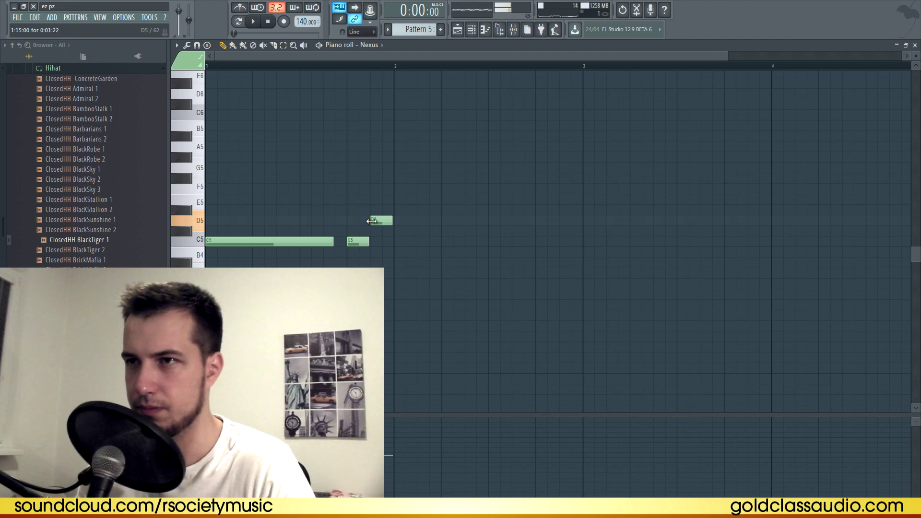
{"action": "left_click_drag", "start_coordinate": [340, 241], "coordinate": [344, 242]}
{"action": "key", "text": "space"}
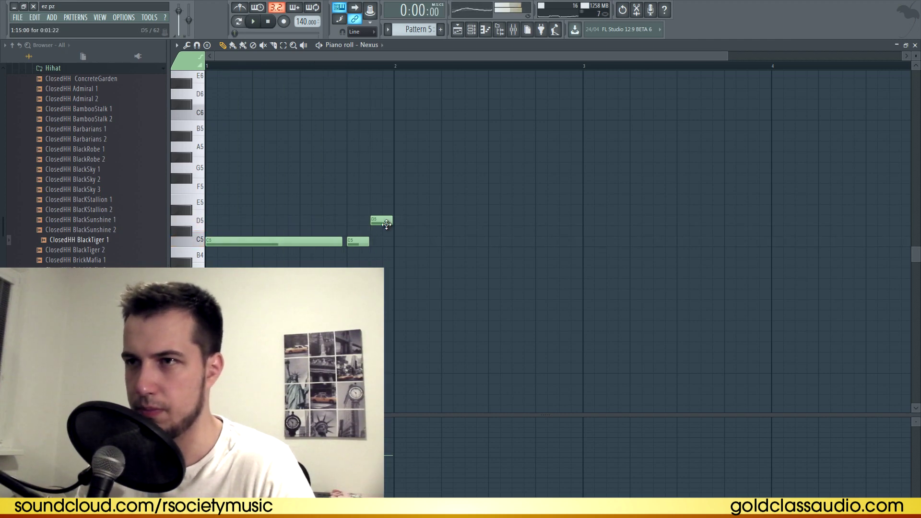
Add half-bar notes in bar 2 of the melody, D5 on the first beat and D#5 at 2:09, and audition.
{"action": "left_click_drag", "start_coordinate": [392, 225], "coordinate": [483, 225]}
{"action": "left_click", "coordinate": [398, 224]}
{"action": "key", "text": "space"}
{"action": "left_click", "coordinate": [489, 200]}
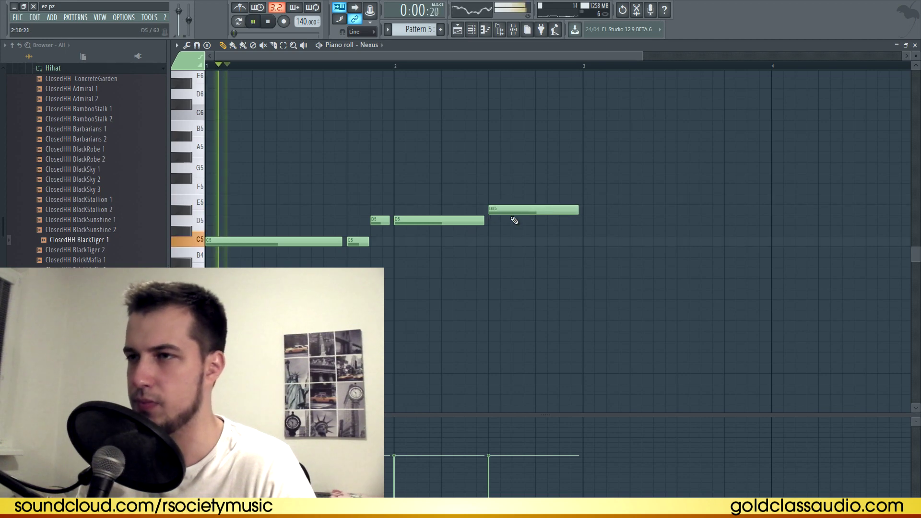
{"action": "scroll", "coordinate": [429, 74], "scroll_direction": "down", "scroll_amount": 2}
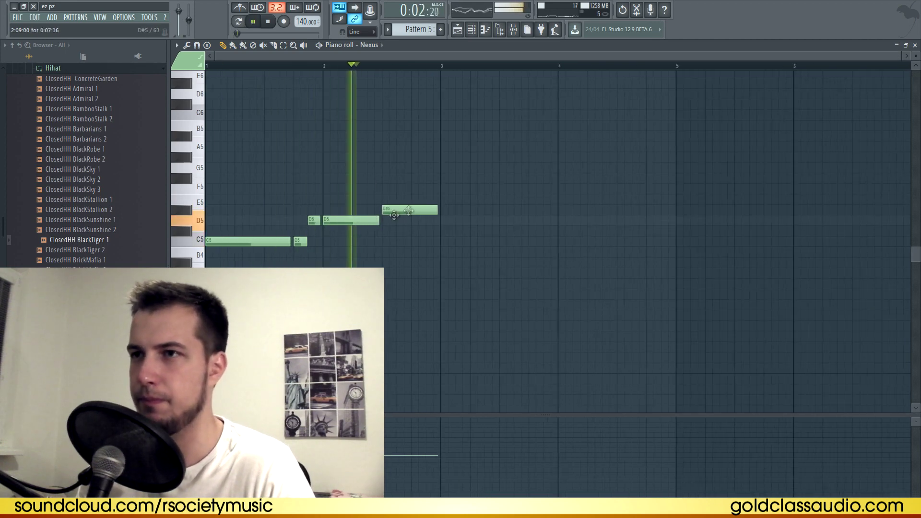
{"action": "key", "text": "space"}
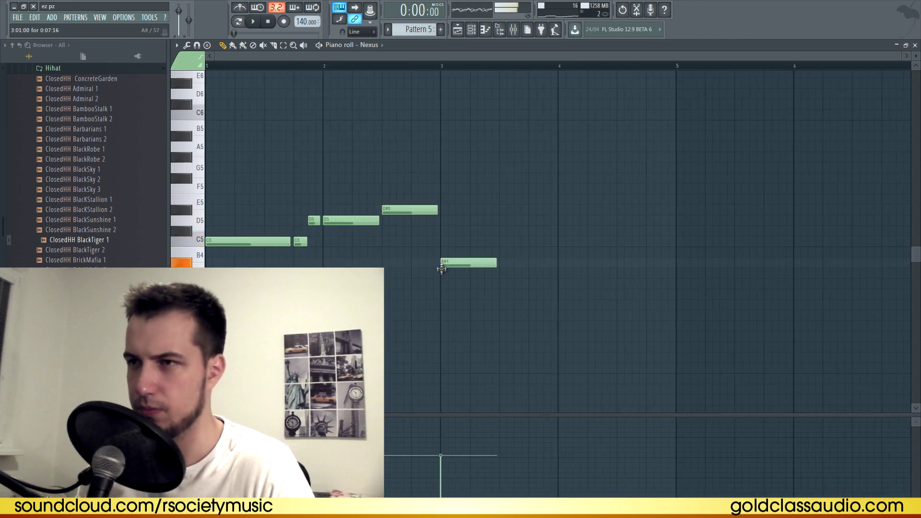
Place a long G#4 note in bar 3 and copy the C5, D5, D5, D#5 phrase after it through bar 4.
{"action": "left_click_drag", "start_coordinate": [469, 174], "coordinate": [551, 245]}
{"action": "left_click_drag", "start_coordinate": [497, 284], "coordinate": [524, 284]}
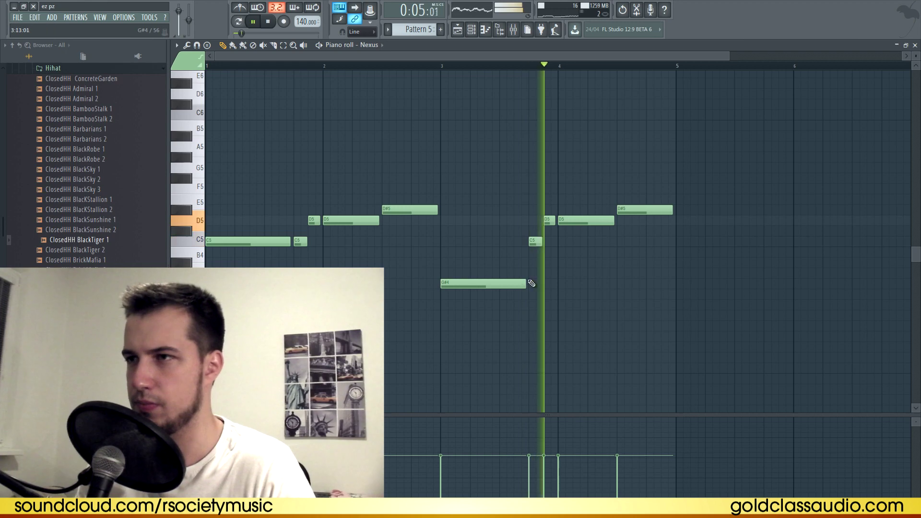
{"action": "scroll", "coordinate": [596, 57], "scroll_direction": "down", "scroll_amount": 1}
{"action": "key", "text": "space"}
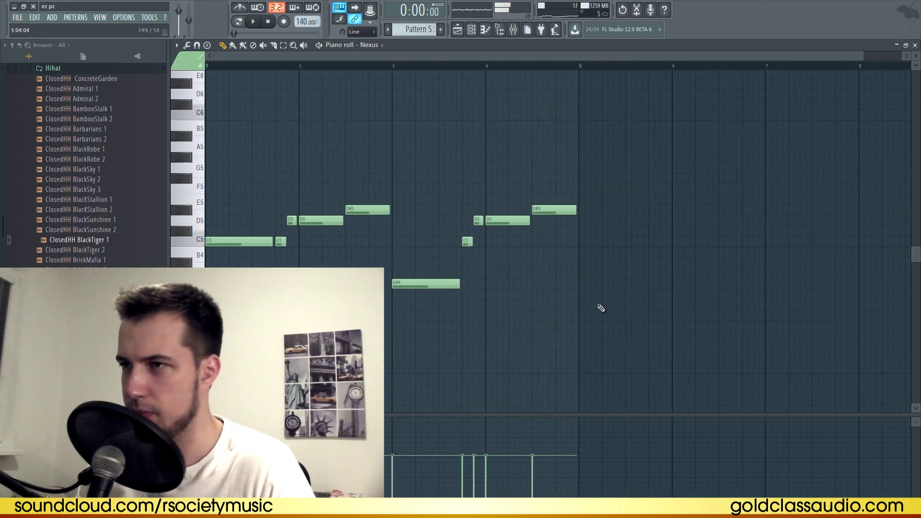
Place a long F4 note in bar 5, copy the C5, D5, D5, D#5 phrase after it through bar 6 and play it back.
{"action": "left_click_drag", "start_coordinate": [626, 186], "coordinate": [652, 249]}
{"action": "right_click", "coordinate": [625, 165]}
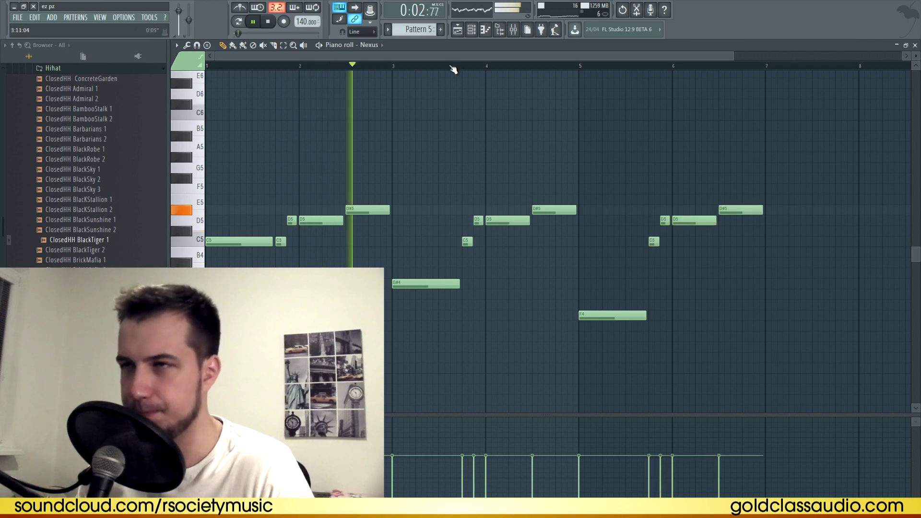
{"action": "scroll", "coordinate": [445, 67], "scroll_direction": "down", "scroll_amount": 3}
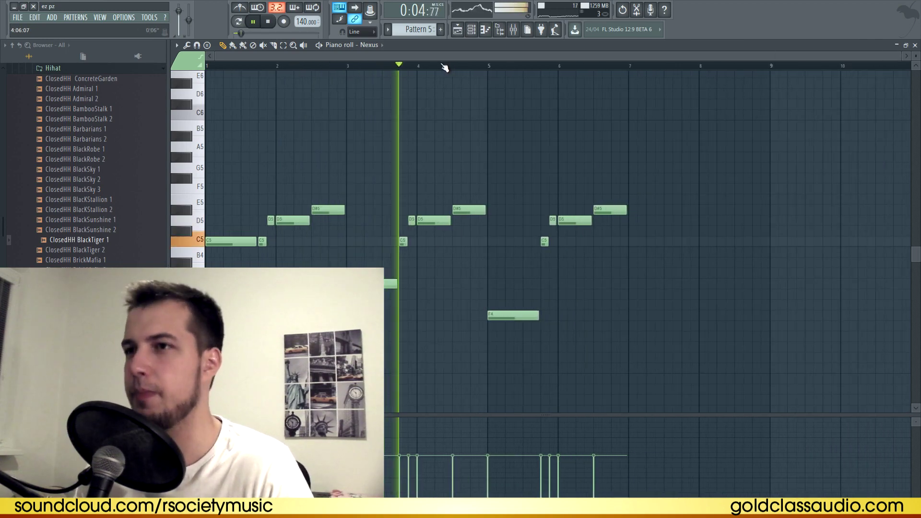
Finish the melody with F5 and D#5 in bar 6, a full-bar D5 in bar 7 and A#4 in bar 8, and play it through.
{"action": "left_click_drag", "start_coordinate": [458, 58], "coordinate": [499, 65]}
{"action": "key", "text": "space"}
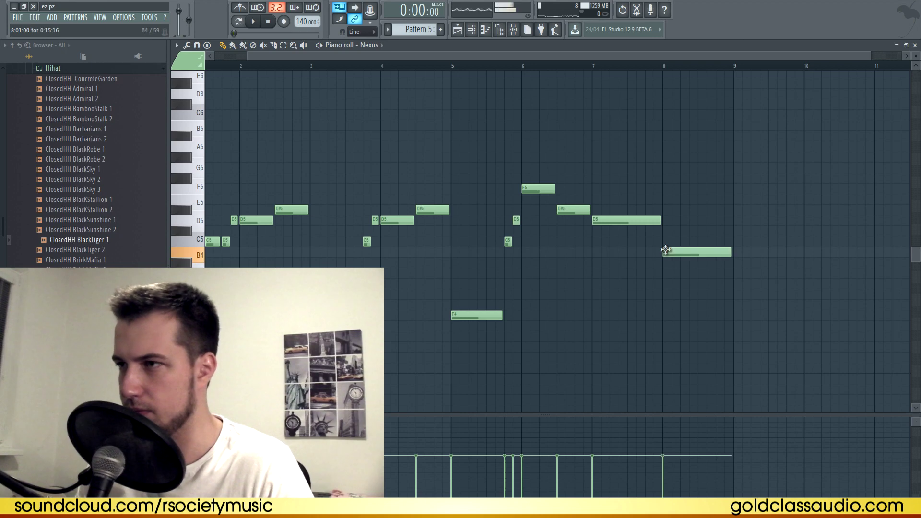
{"action": "left_click_drag", "start_coordinate": [471, 57], "coordinate": [336, 69]}
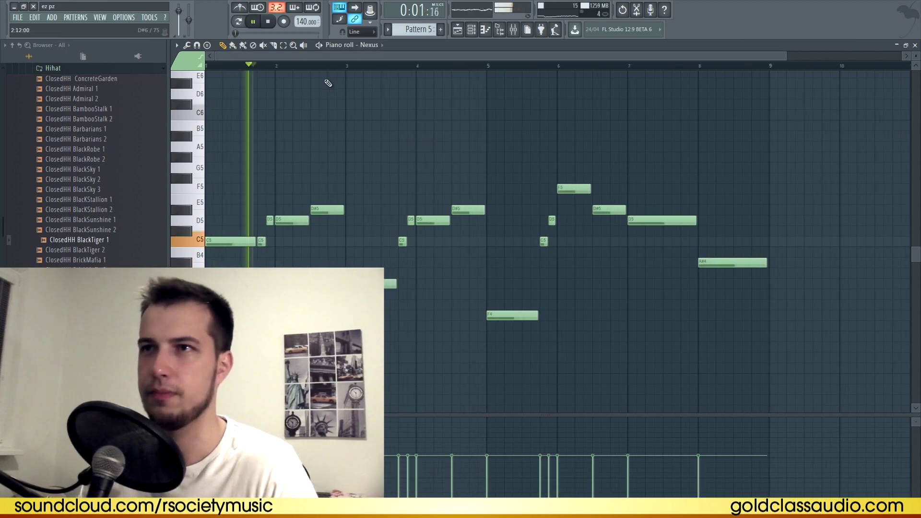
{"action": "scroll", "coordinate": [331, 66], "scroll_direction": "down", "scroll_amount": 2}
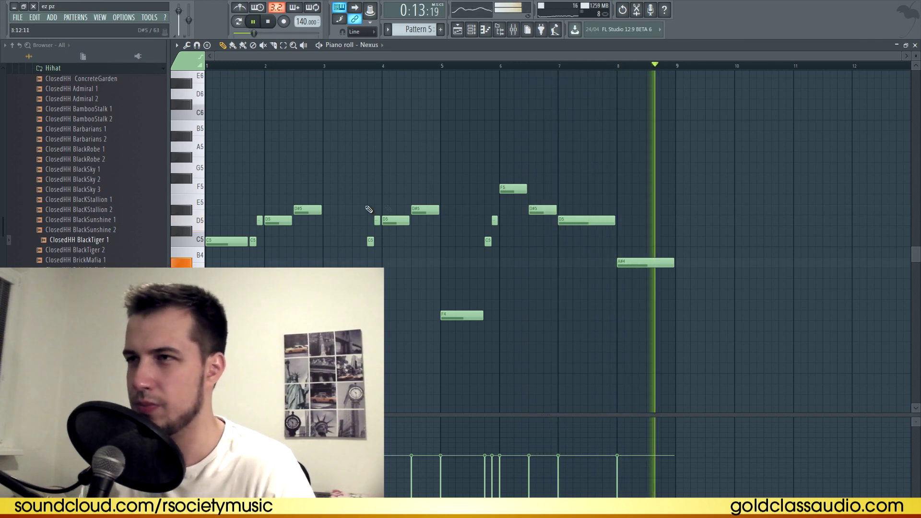
Audition the second half of the Nexus melody from bar 5 onward.
{"action": "left_click", "coordinate": [442, 65]}
{"action": "scroll", "coordinate": [446, 66], "scroll_direction": "up", "scroll_amount": 1}
{"action": "scroll", "coordinate": [451, 66], "scroll_direction": "down", "scroll_amount": 1}
{"action": "left_click_drag", "start_coordinate": [491, 58], "coordinate": [522, 59]}
{"action": "key", "text": "space"}
{"action": "key", "text": "space"}
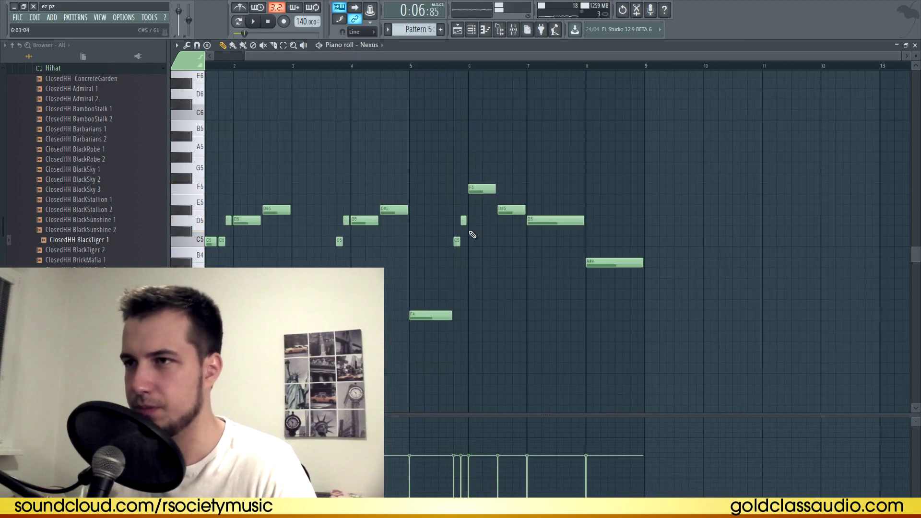
{"action": "key", "text": "space"}
{"action": "key", "text": "space"}
Raise the two short pickup notes before bar 6 to F5, auditioning alternative pitches from bar 5.
{"action": "left_click_drag", "start_coordinate": [457, 241], "coordinate": [456, 221]}
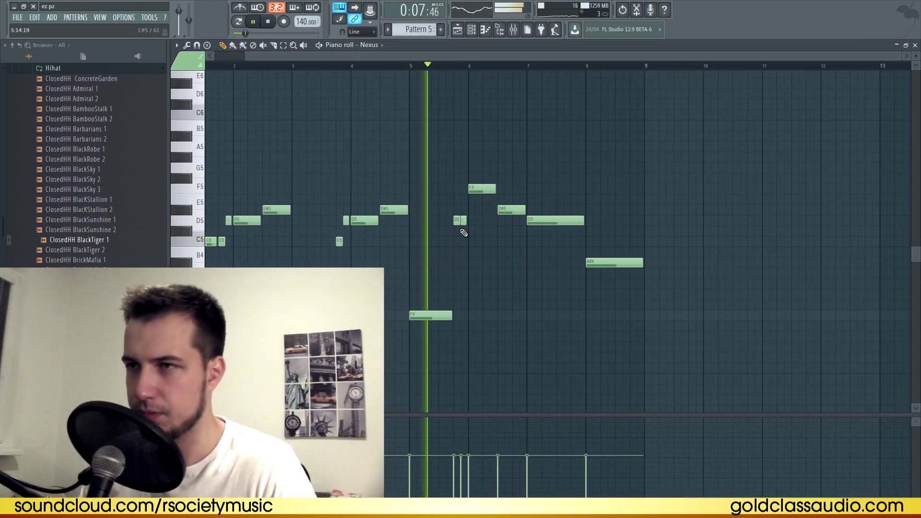
{"action": "key", "text": "space"}
{"action": "left_click", "coordinate": [459, 220]}
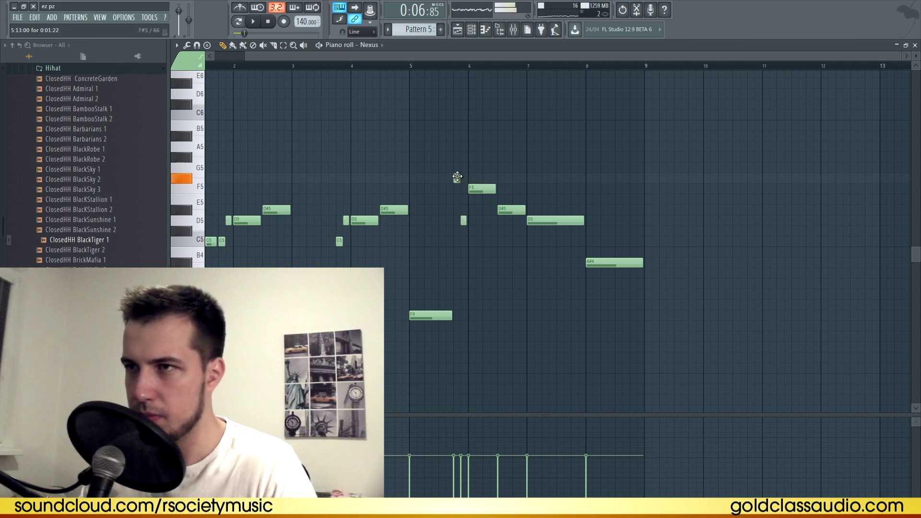
{"action": "key", "text": "space"}
{"action": "left_click_drag", "start_coordinate": [464, 221], "coordinate": [463, 190]}
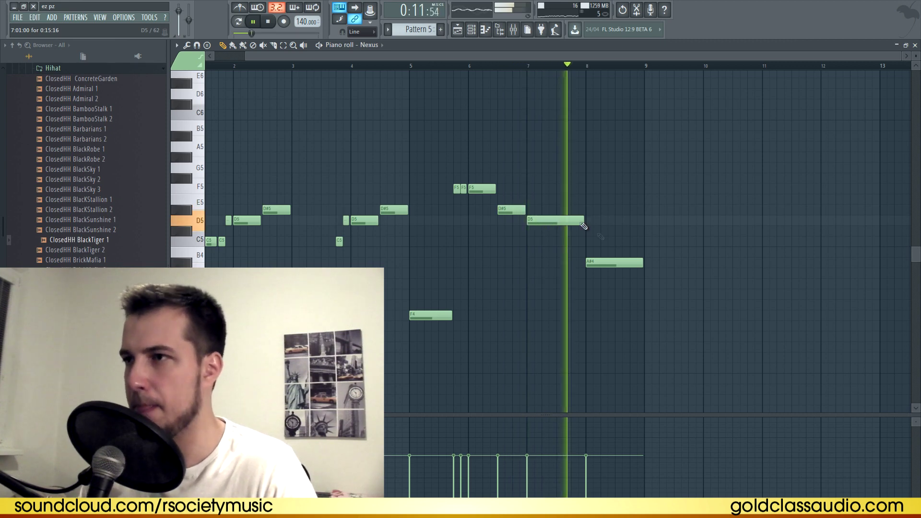
Shorten the A#4 note in bar 8 to half a bar and fill the second half with a G4 note.
{"action": "key", "text": "space"}
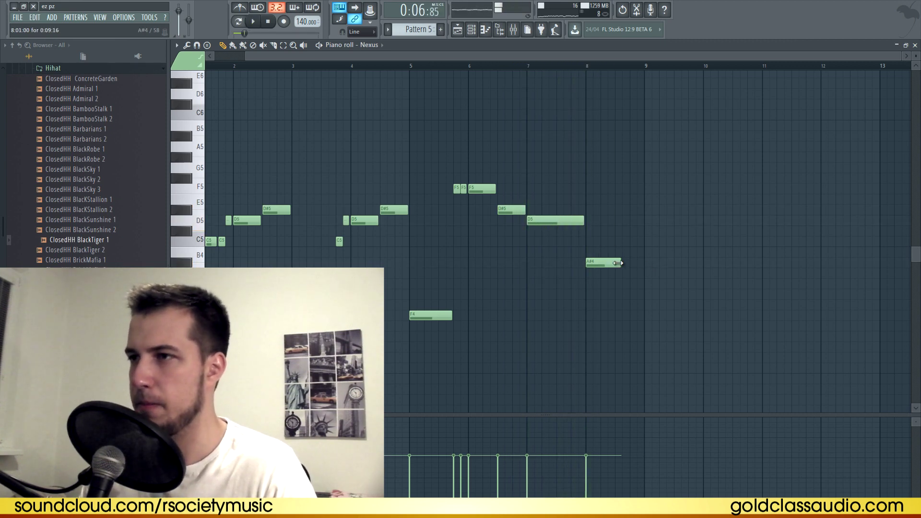
{"action": "left_click_drag", "start_coordinate": [621, 263], "coordinate": [614, 263]}
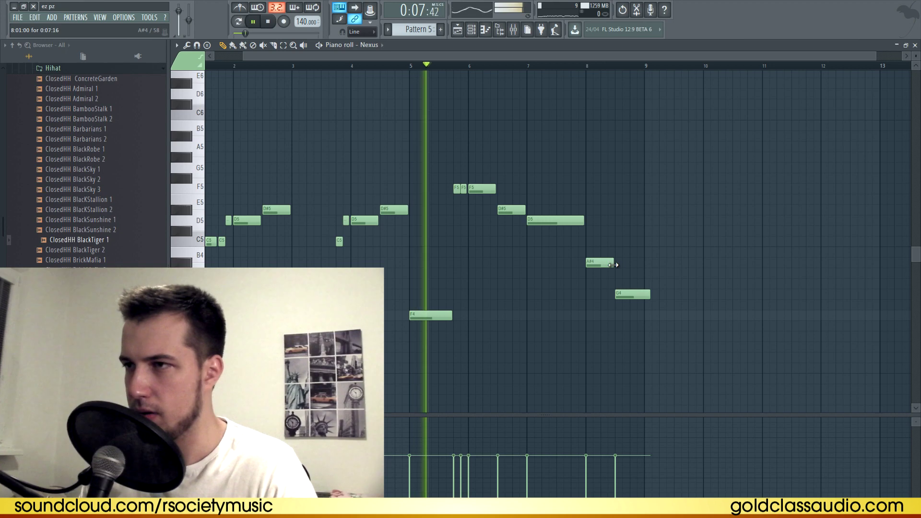
{"action": "left_click_drag", "start_coordinate": [650, 294], "coordinate": [643, 294]}
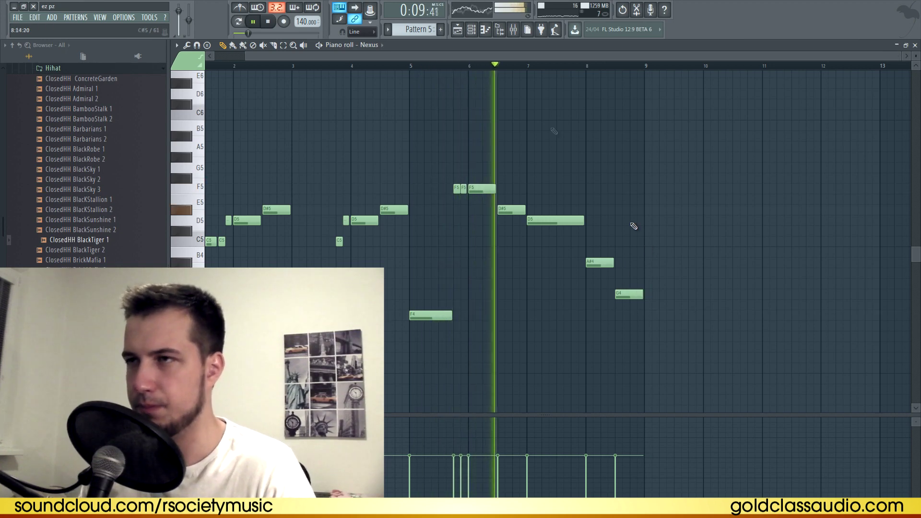
{"action": "scroll", "coordinate": [484, 67], "scroll_direction": "left", "scroll_amount": 1}
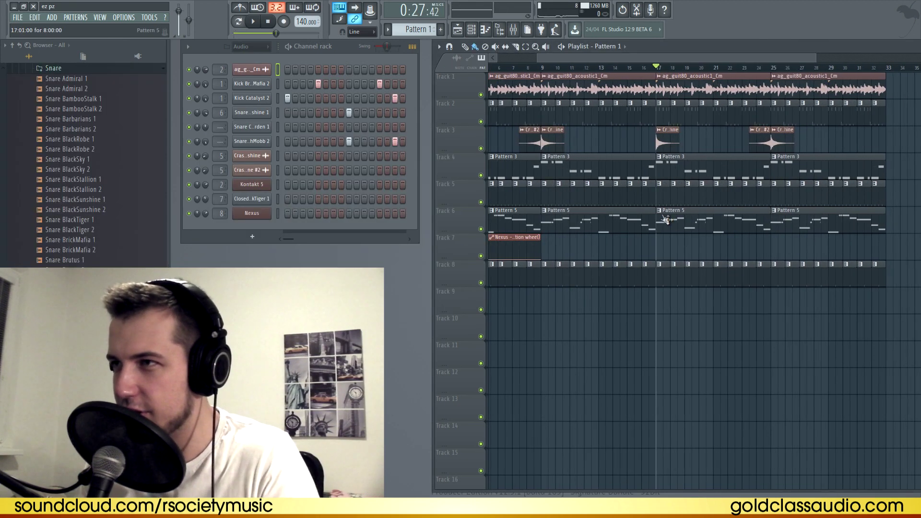
Make the Pattern 5 clip at bar 17 unique and replace its first short C5 and two D5 notes with short G5 notes at 1:11 and 1:13.
{"action": "right_click", "coordinate": [660, 215]}
{"action": "left_click", "coordinate": [687, 273]}
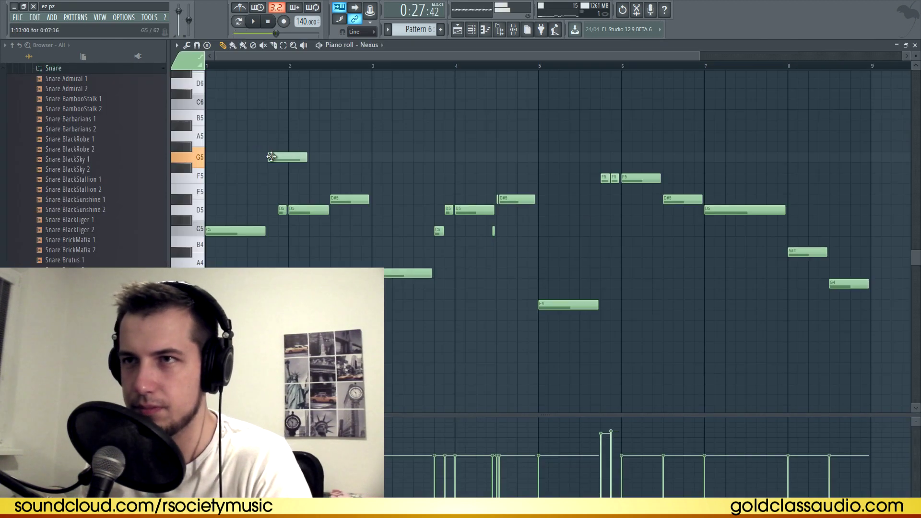
{"action": "key", "text": "space"}
{"action": "right_click", "coordinate": [294, 210]}
{"action": "right_click", "coordinate": [282, 210]}
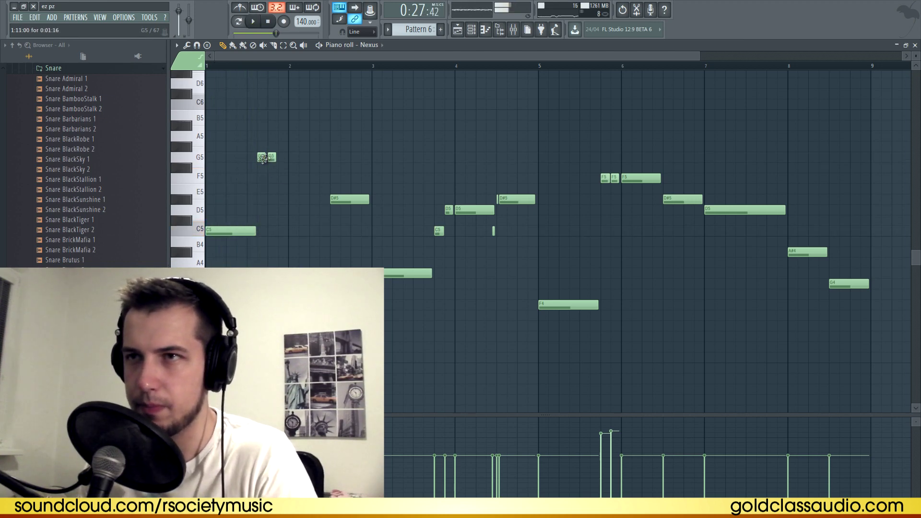
Fill the end of bar 1 and bar 2 with four short G5, four short D#5 and three short F5 notes, replacing the long D#5.
{"action": "key", "text": "space"}
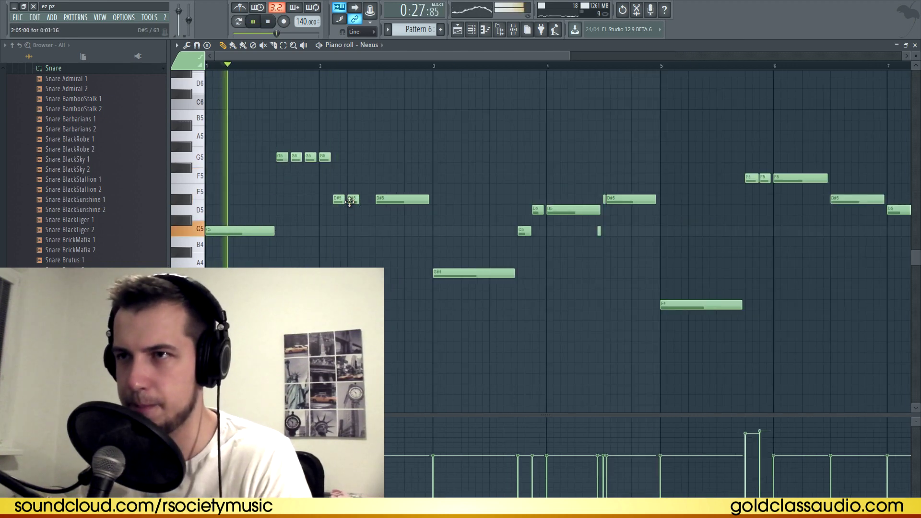
{"action": "left_click", "coordinate": [365, 199]}
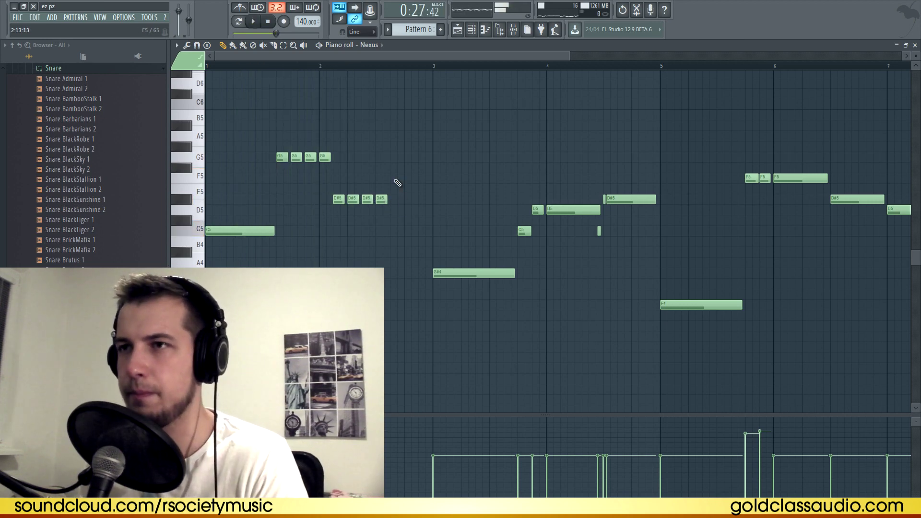
{"action": "key", "text": "space"}
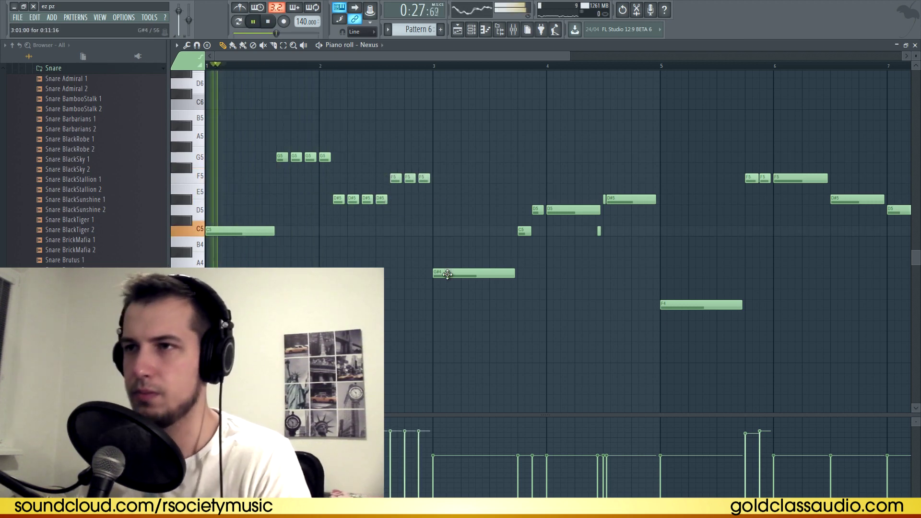
Raise the long G#4 note at bar 3 by an octave and follow it with three short G#5 notes.
{"action": "left_click", "coordinate": [447, 274], "text": "ctrl"}
{"action": "left_click", "coordinate": [446, 445]}
{"action": "key", "text": "space"}
{"action": "key", "text": "ctrl+Up"}
{"action": "scroll", "coordinate": [489, 304], "scroll_direction": "up", "scroll_amount": 1}
{"action": "key", "text": "space"}
{"action": "left_click", "coordinate": [441, 442]}
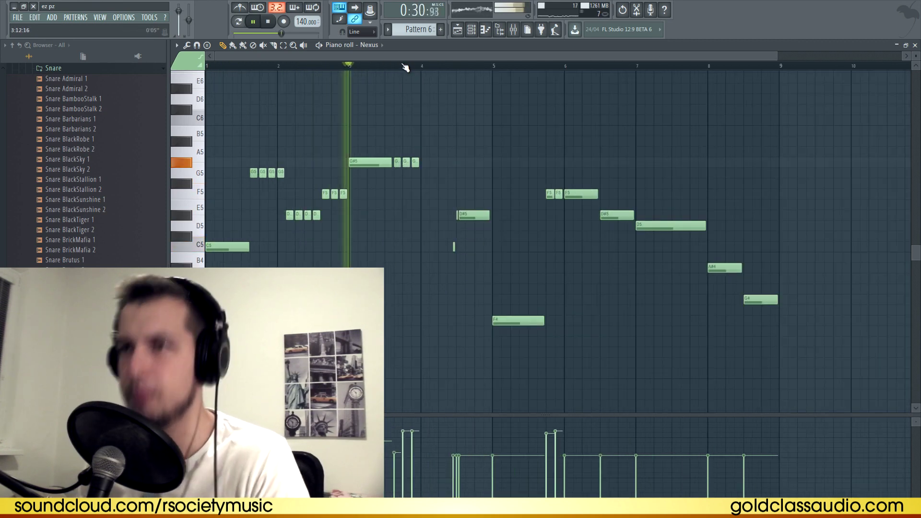
Continue the run into bar 4 with one more short G#5 and three short G5 notes, deleting the old D#5 and C5 notes.
{"action": "key", "text": "space"}
{"action": "left_click", "coordinate": [425, 162]}
{"action": "left_click", "coordinate": [434, 163]}
{"action": "key", "text": "space"}
{"action": "right_click", "coordinate": [462, 215]}
{"action": "right_click", "coordinate": [457, 215]}
{"action": "right_click", "coordinate": [454, 247]}
{"action": "key", "text": "space"}
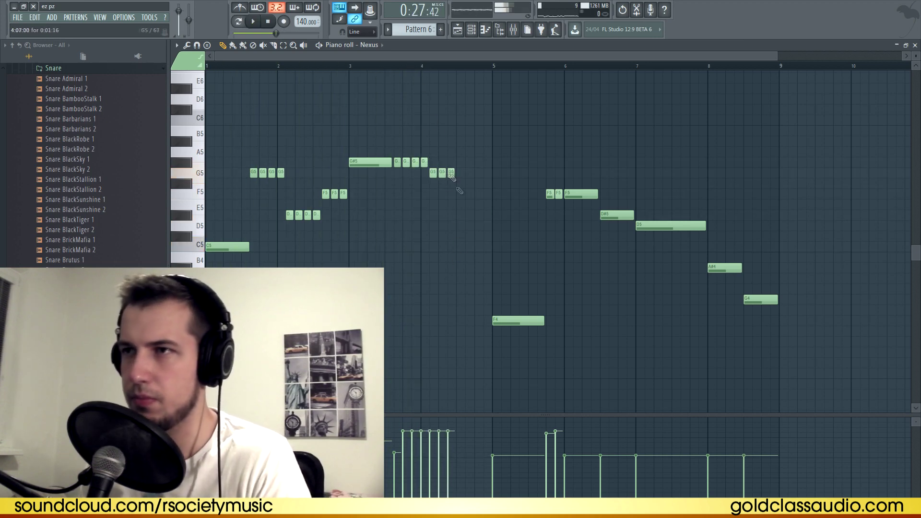
Finish bar 4 with three short F5 notes and a short G5, leading to a D#5 at bar 5.
{"action": "key", "text": "space"}
{"action": "left_click_drag", "start_coordinate": [460, 204], "coordinate": [459, 193]}
{"action": "left_click", "coordinate": [469, 194]}
{"action": "left_click", "coordinate": [478, 193]}
{"action": "key", "text": "space"}
{"action": "left_click", "coordinate": [487, 183]}
{"action": "key", "text": "space"}
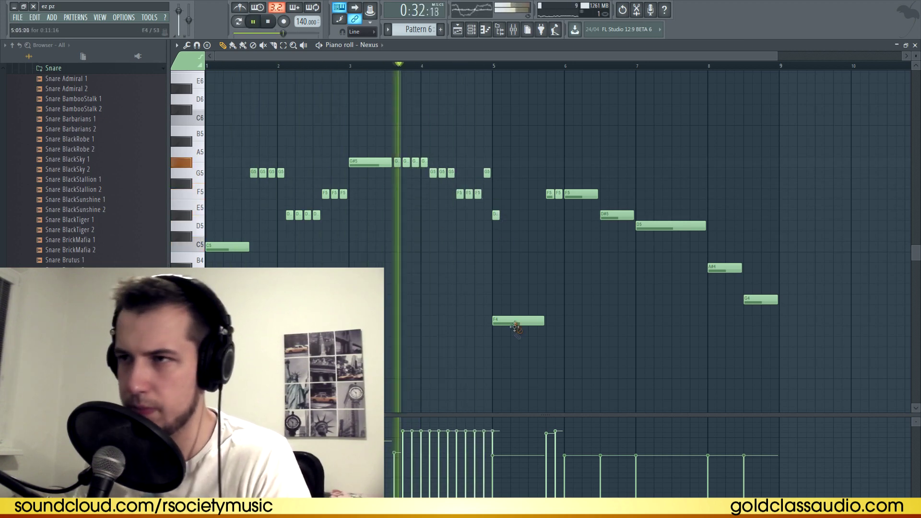
Replace the F4 note at bar 5 with a sustained D#5 and delete all the old melody notes after it.
{"action": "right_click", "coordinate": [517, 321]}
{"action": "left_click_drag", "start_coordinate": [536, 218], "coordinate": [545, 218]}
{"action": "key", "text": "space"}
{"action": "key", "text": "space"}
{"action": "left_click_drag", "start_coordinate": [542, 182], "coordinate": [787, 311]}
{"action": "key", "text": "Delete"}
Duplicate the new melody phrase, delete the copy's opening C5 and move the copied notes one bar earlier.
{"action": "key", "text": "space"}
{"action": "key", "text": "ctrl+b"}
{"action": "key", "text": "space"}
{"action": "key", "text": "space"}
{"action": "key", "text": "space"}
{"action": "right_click", "coordinate": [577, 247]}
{"action": "key", "text": "shift+Left"}
{"action": "key", "text": "shift+Left"}
{"action": "key", "text": "shift+Left"}
{"action": "key", "text": "shift+Left"}
{"action": "key", "text": "shift+Left"}
{"action": "key", "text": "shift+Left"}
{"action": "key", "text": "shift+Left"}
{"action": "key", "text": "shift+Left"}
Shorten the sustained D#5 at bar 5 and delete the leftover copied notes following the long C5 in bar 7.
{"action": "left_click_drag", "start_coordinate": [543, 215], "coordinate": [534, 216]}
{"action": "key", "text": "space"}
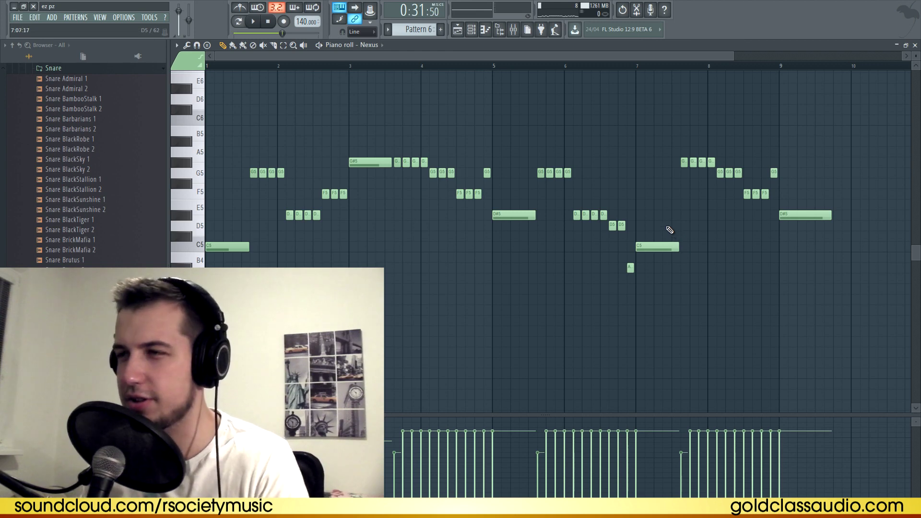
{"action": "left_click_drag", "start_coordinate": [849, 146], "coordinate": [672, 230]}
{"action": "key", "text": "Delete"}
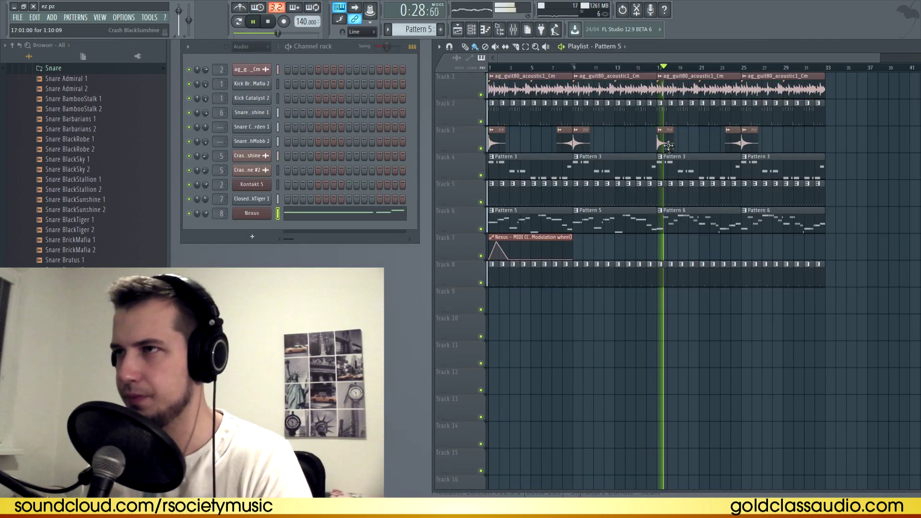
Review the Crash BlackSunshine channel settings and copy the reversed Crash BlackSunshine #2 clip to lead into bar 17.
{"action": "double_click", "coordinate": [669, 145]}
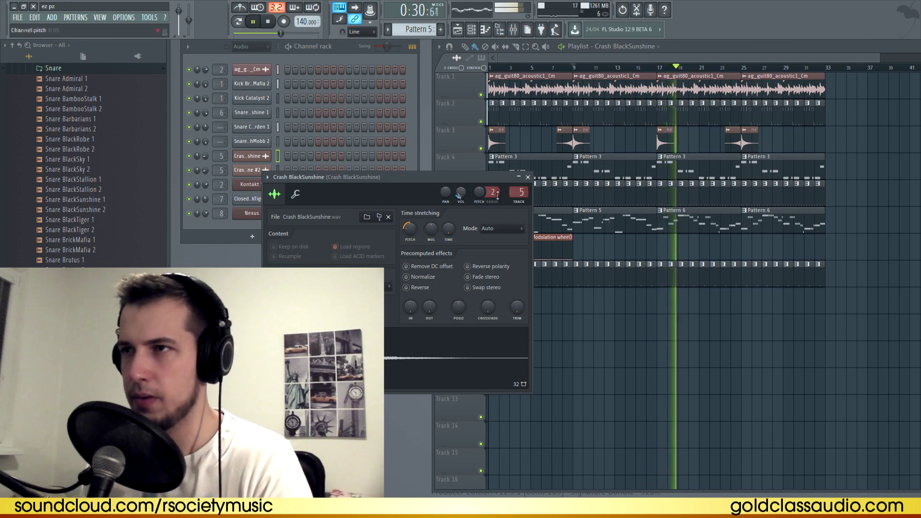
{"action": "left_click", "coordinate": [528, 178]}
{"action": "left_click_drag", "start_coordinate": [564, 145], "coordinate": [648, 149]}
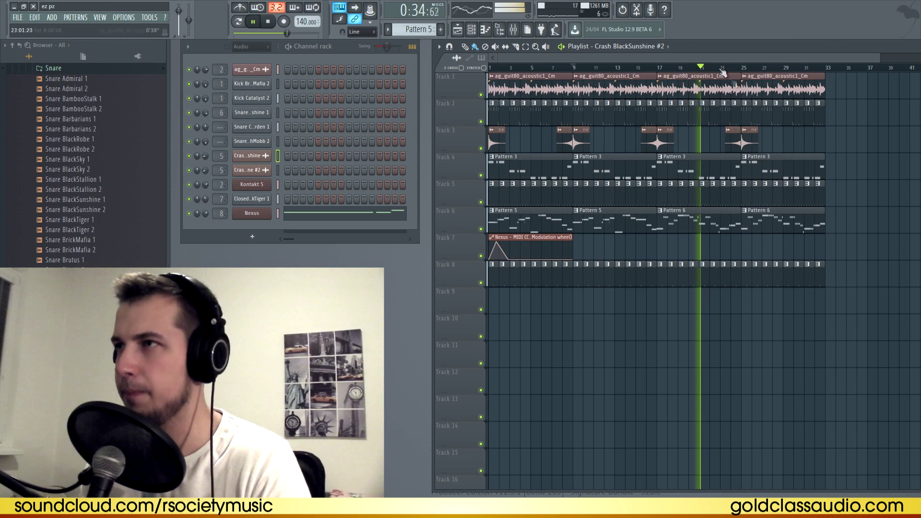
Adjust the channel volume of the acoustic guitar loop.
{"action": "scroll", "coordinate": [722, 71], "scroll_direction": "down", "scroll_amount": 2}
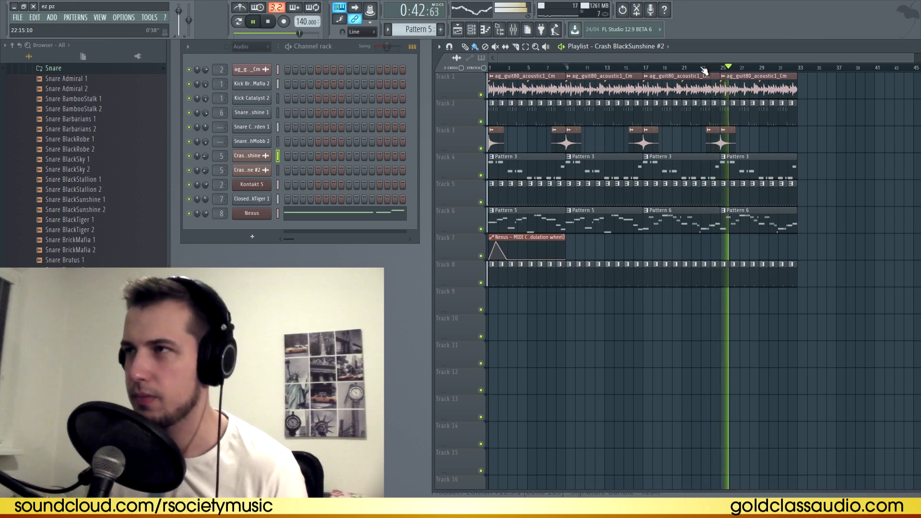
{"action": "double_click", "coordinate": [669, 100]}
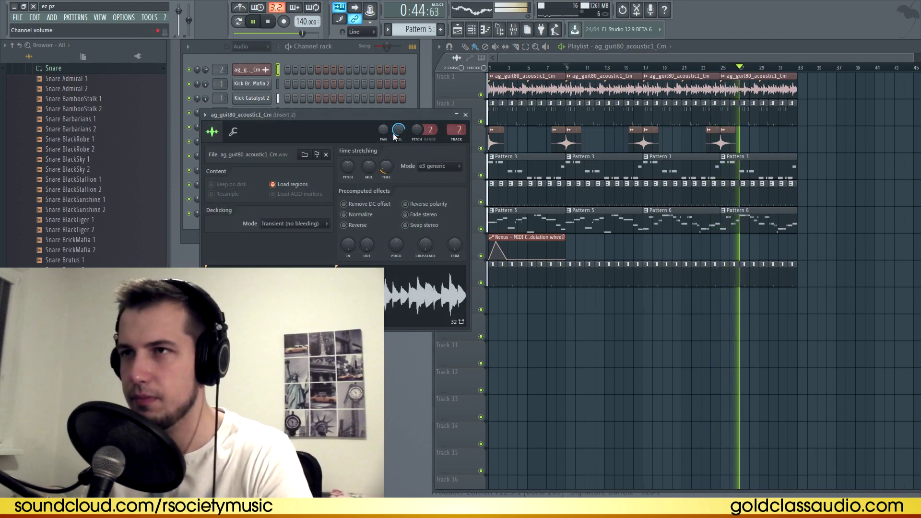
{"action": "left_click", "coordinate": [466, 115]}
Select the snare pattern used on track 8 and route its Snare ConcreteGarden 1 channel to mixer track 6.
{"action": "left_click", "coordinate": [504, 195]}
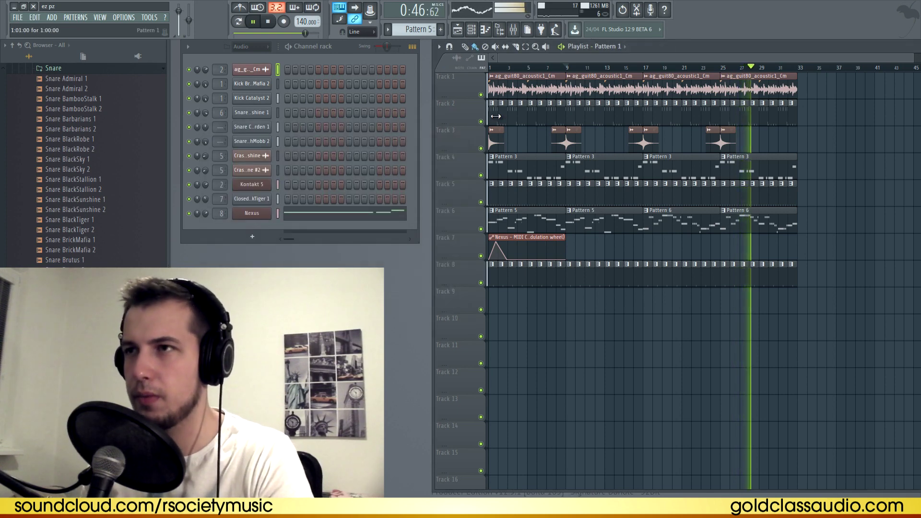
{"action": "left_click", "coordinate": [502, 276]}
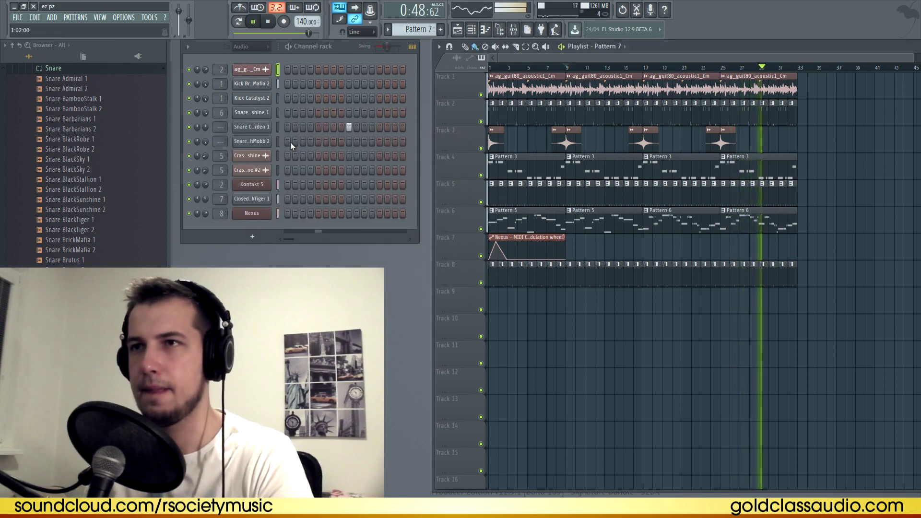
{"action": "left_click_drag", "start_coordinate": [223, 127], "coordinate": [208, 113]}
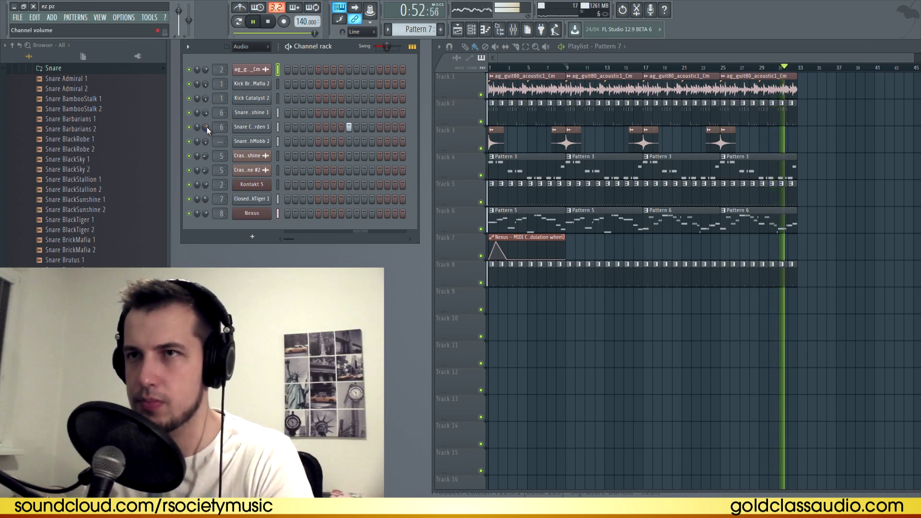
Create a channel volume automation clip for Snare ConcreteGarden 1 over bars 17 to 32.
{"action": "key", "text": "space"}
{"action": "left_click_drag", "start_coordinate": [798, 71], "coordinate": [646, 71]}
{"action": "right_click", "coordinate": [205, 127]}
{"action": "left_click", "coordinate": [234, 186]}
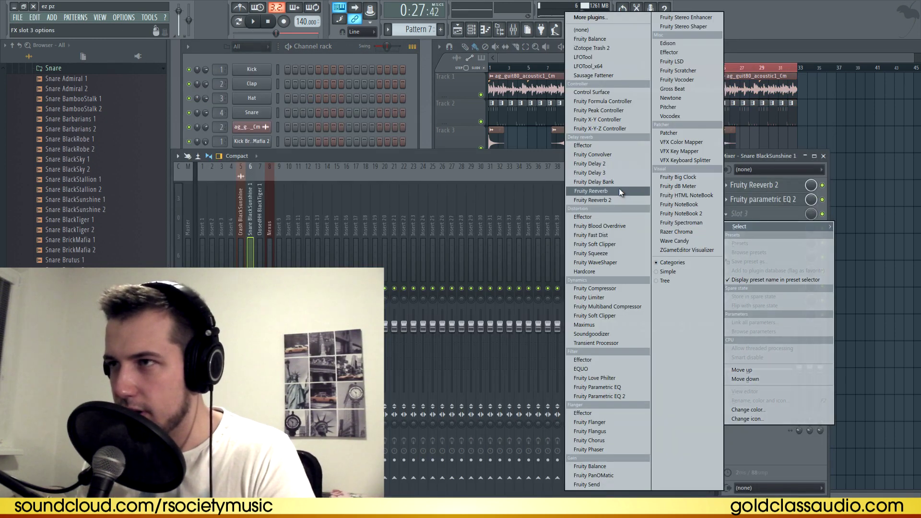
Load Fruity Reeverb in the third slot of the snare mixer track and automate its Decay and Reverb to rise over bars 17 to 32.
{"action": "left_click", "coordinate": [619, 189]}
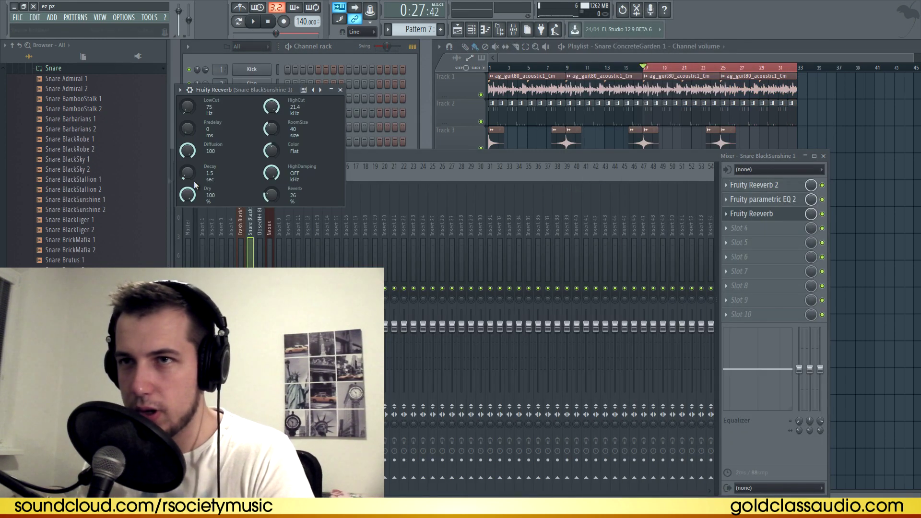
{"action": "left_click_drag", "start_coordinate": [270, 194], "coordinate": [267, 188]}
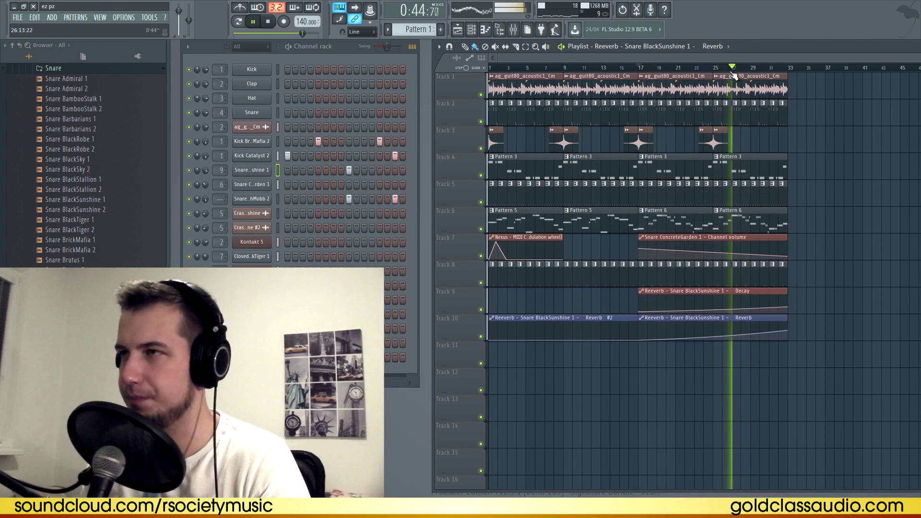
Copy the reversed and regular crash clips on track 3 so that they meet at bar 33.
{"action": "left_click_drag", "start_coordinate": [709, 139], "coordinate": [782, 141]}
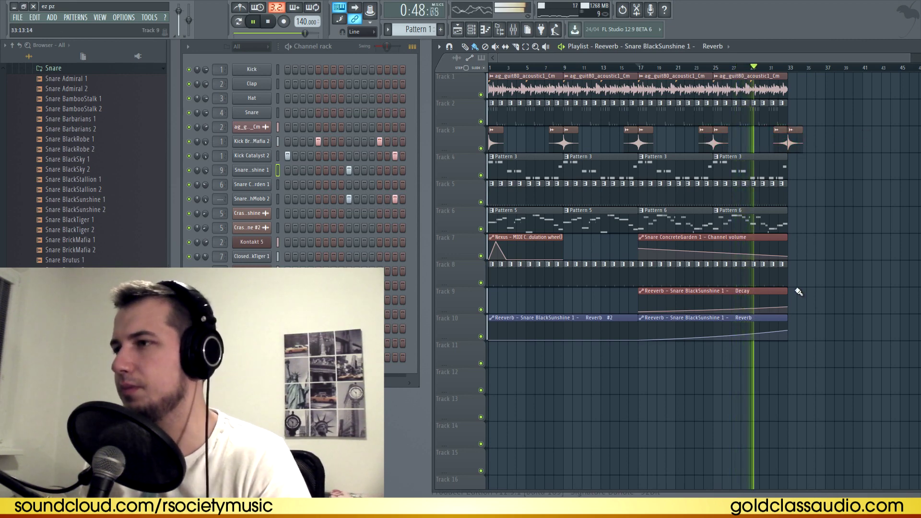
{"action": "left_click_drag", "start_coordinate": [789, 307], "coordinate": [788, 330]}
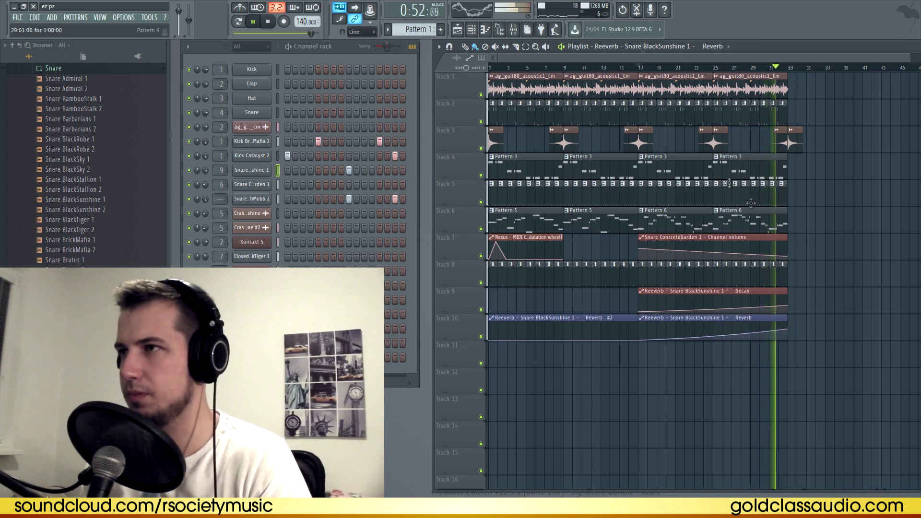
Duplicate the acoustic guitar loop to fill bars 33 to 40 and save the project.
{"action": "left_click_drag", "start_coordinate": [806, 94], "coordinate": [684, 85], "text": "ctrl"}
{"action": "key", "text": "ctrl+b"}
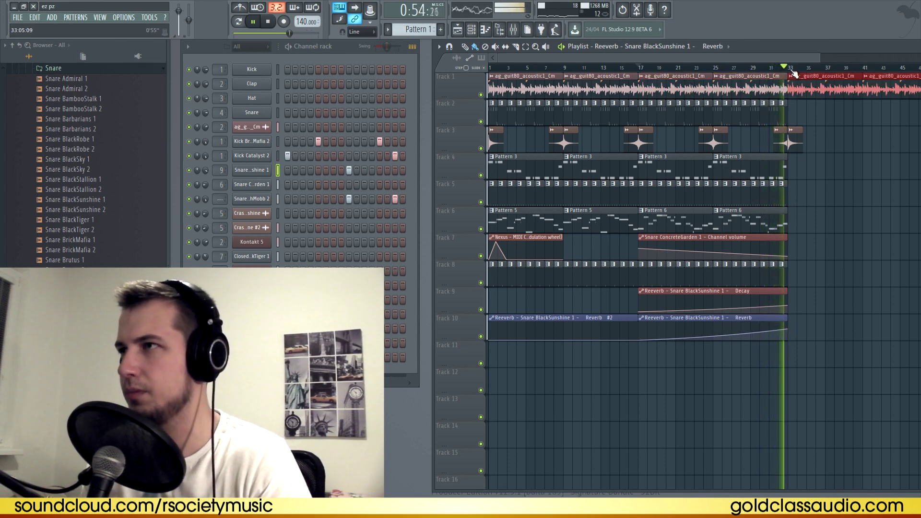
{"action": "left_click", "coordinate": [858, 203], "text": "ctrl"}
{"action": "left_click_drag", "start_coordinate": [783, 56], "coordinate": [801, 56]}
{"action": "scroll", "coordinate": [801, 71], "scroll_direction": "down", "scroll_amount": 1}
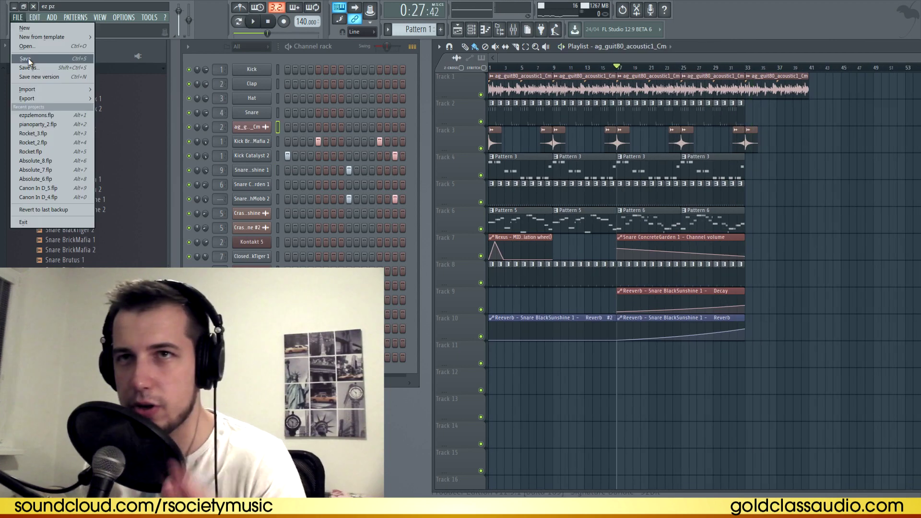
{"action": "left_click", "coordinate": [29, 59]}
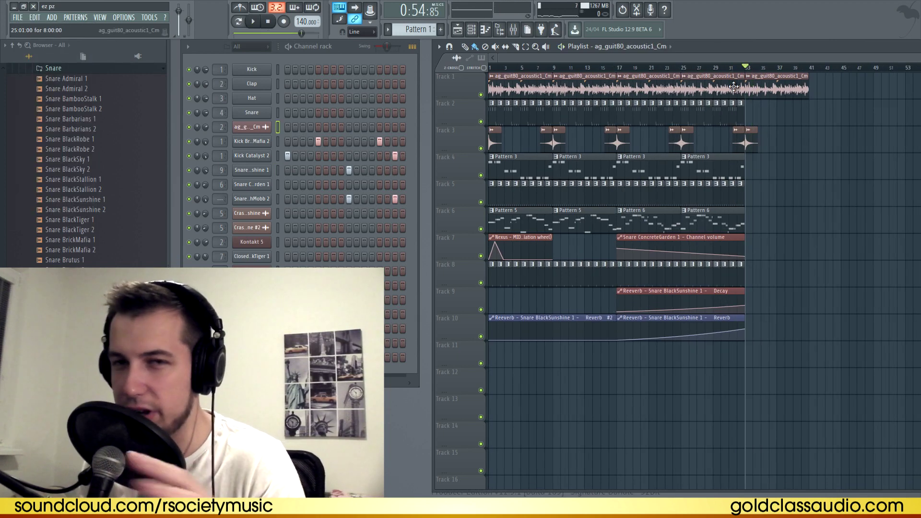
Add a second Nexus in a new pattern, load the SY Chillzone 1 preset and assign it to a free mixer track.
{"action": "left_click", "coordinate": [440, 29]}
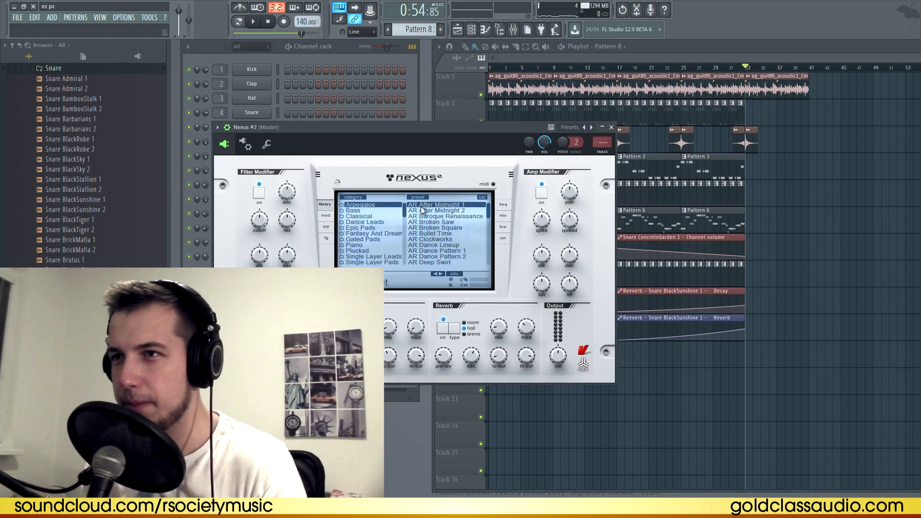
{"action": "left_click", "coordinate": [376, 228]}
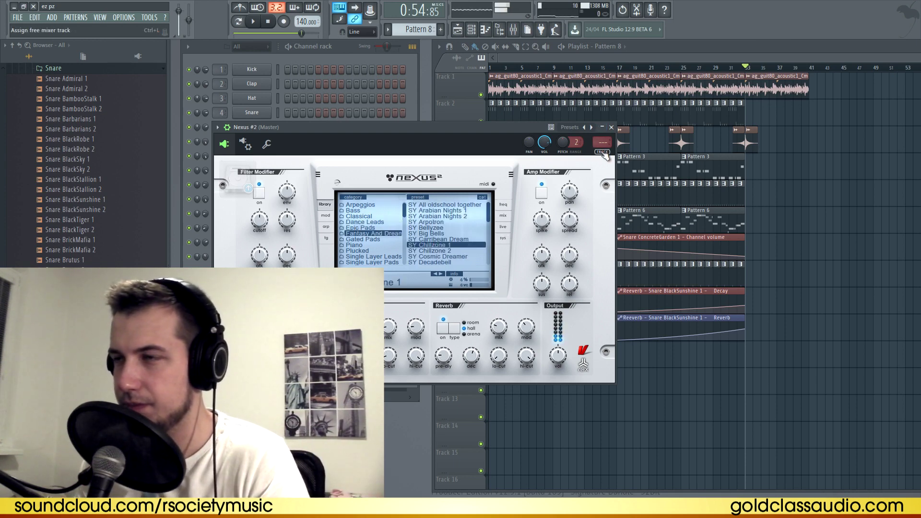
{"action": "left_click", "coordinate": [603, 153]}
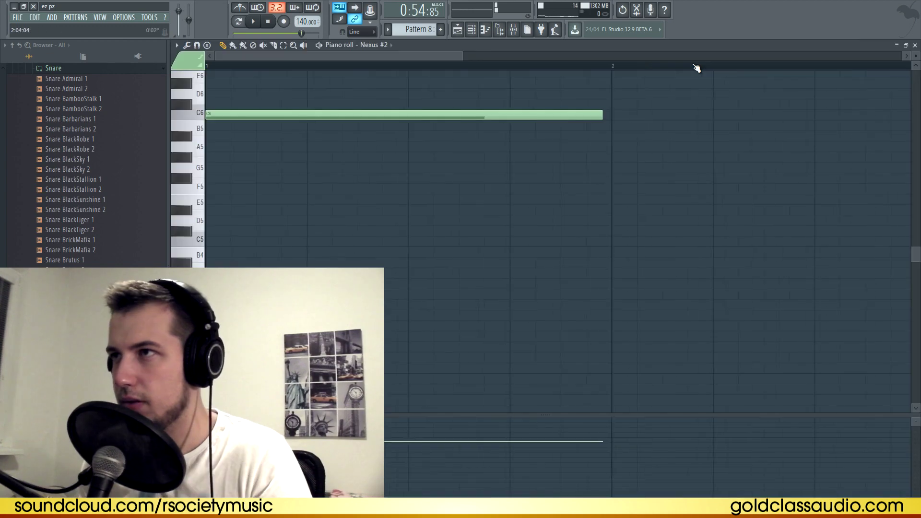
Lengthen the Nexus #2 note to a four-bar drone and place its pattern repeatedly on track 11 from bar 17.
{"action": "scroll", "coordinate": [697, 67], "scroll_direction": "down", "scroll_amount": 2}
{"action": "scroll", "coordinate": [592, 254], "scroll_direction": "up", "scroll_amount": 4}
{"action": "left_click_drag", "start_coordinate": [445, 274], "coordinate": [920, 266]}
{"action": "scroll", "coordinate": [609, 68], "scroll_direction": "down", "scroll_amount": 3}
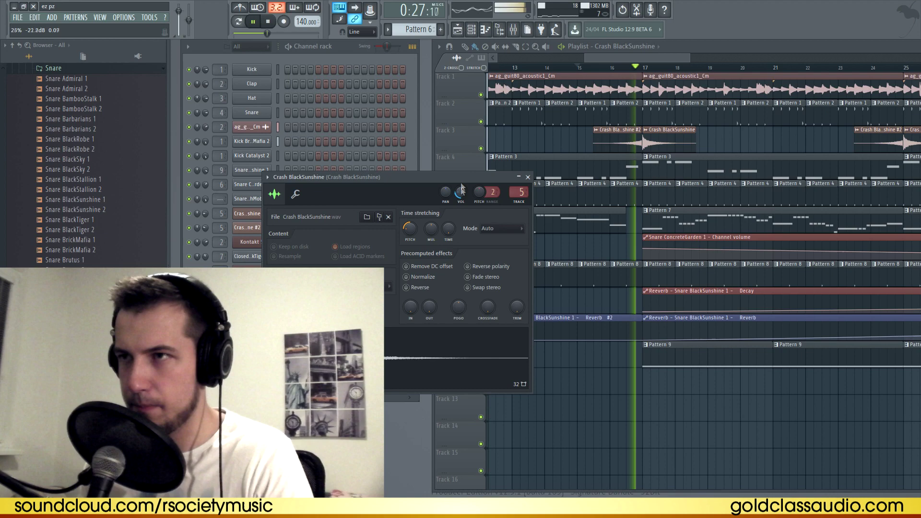
Set the Crash BlackSunshine channel volume to 26% and inspect how the crash clips line up at bar 17.
{"action": "left_click", "coordinate": [528, 177]}
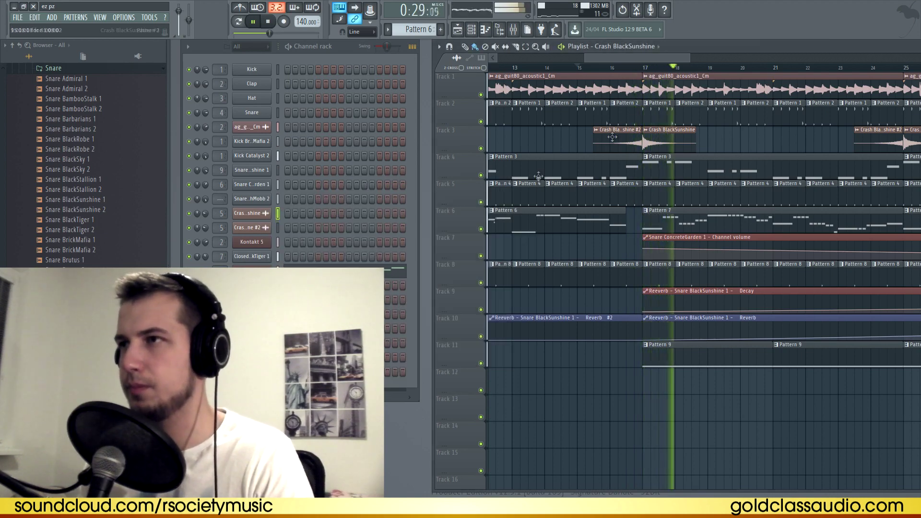
{"action": "scroll", "coordinate": [642, 79], "scroll_direction": "up", "scroll_amount": 4, "text": "ctrl"}
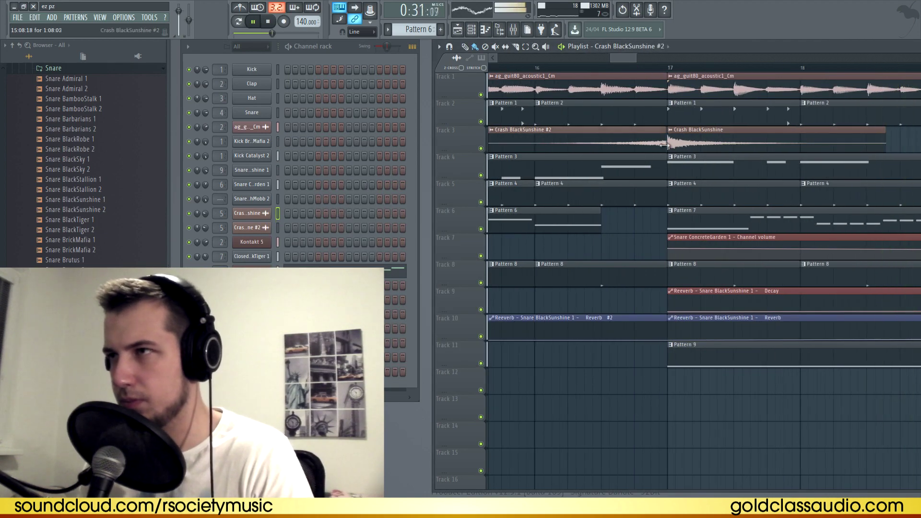
{"action": "scroll", "coordinate": [648, 72], "scroll_direction": "down", "scroll_amount": 10}
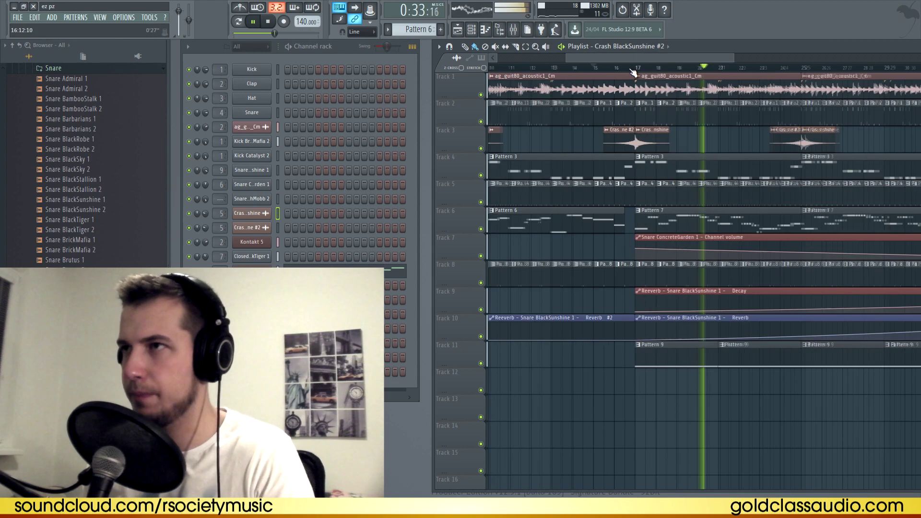
{"action": "right_click", "coordinate": [805, 121]}
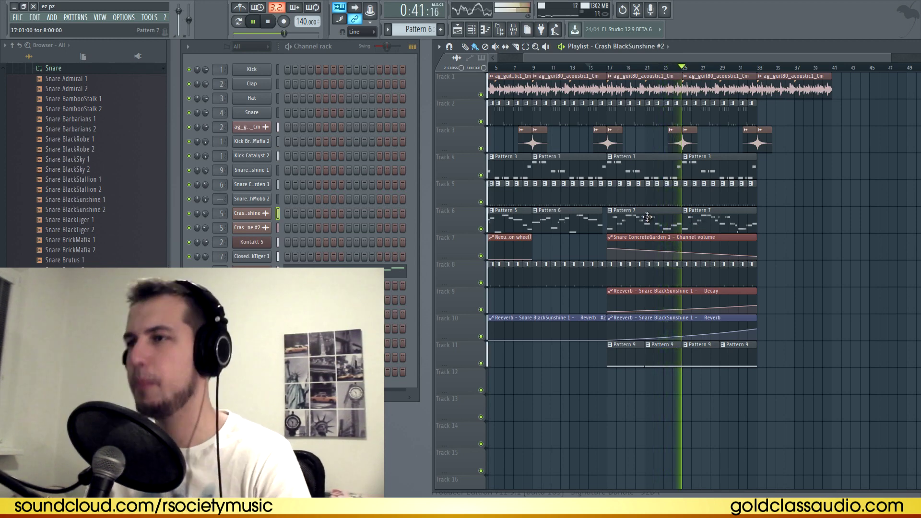
{"action": "right_click", "coordinate": [814, 199]}
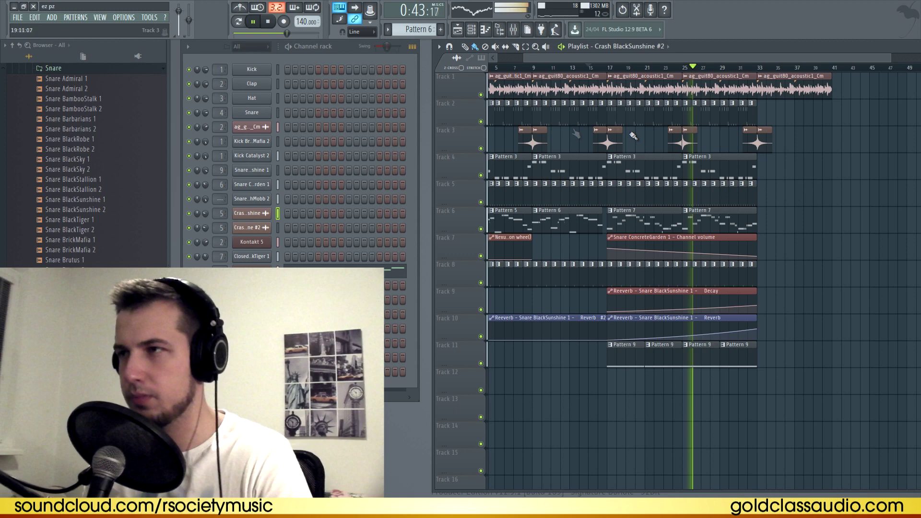
{"action": "scroll", "coordinate": [716, 75], "scroll_direction": "down", "scroll_amount": 1}
{"action": "left_click", "coordinate": [799, 171]}
Duplicate the four Pattern 9 clips on track 11 to cover bars 33 to 48.
{"action": "left_click_drag", "start_coordinate": [763, 355], "coordinate": [592, 365]}
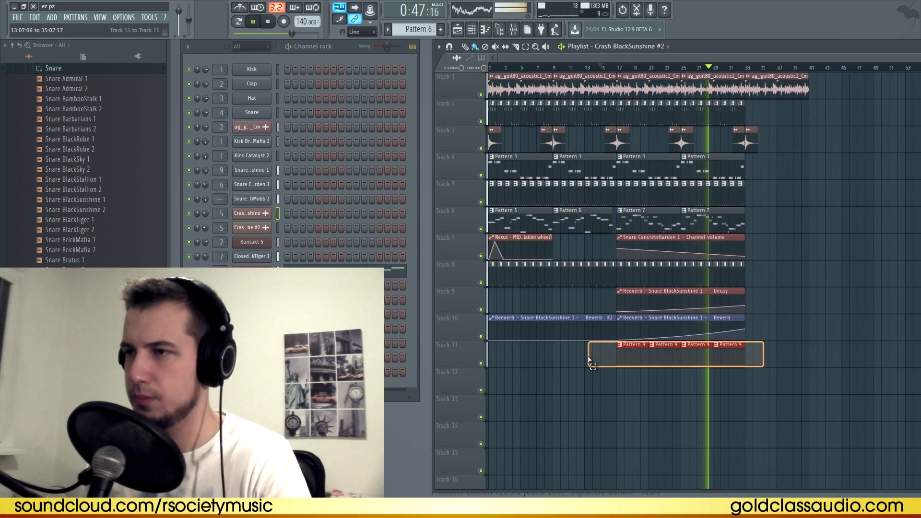
{"action": "key", "text": "ctrl+b"}
{"action": "left_click", "coordinate": [811, 297]}
{"action": "right_click", "coordinate": [811, 298]}
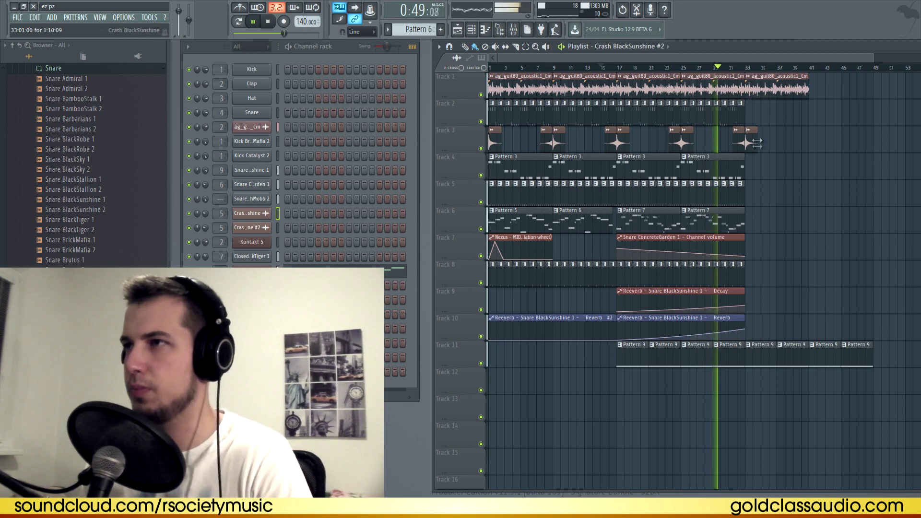
{"action": "scroll", "coordinate": [749, 77], "scroll_direction": "up", "scroll_amount": 6}
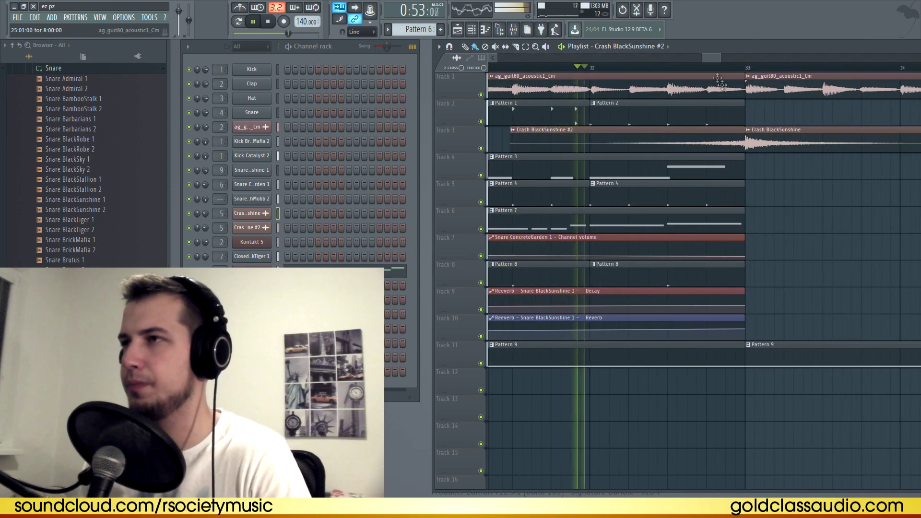
Make the Pattern 9 clip at bar 33 unique and open its Nexus #2 notes for editing.
{"action": "scroll", "coordinate": [716, 74], "scroll_direction": "down", "scroll_amount": 4}
{"action": "scroll", "coordinate": [715, 72], "scroll_direction": "down", "scroll_amount": 2}
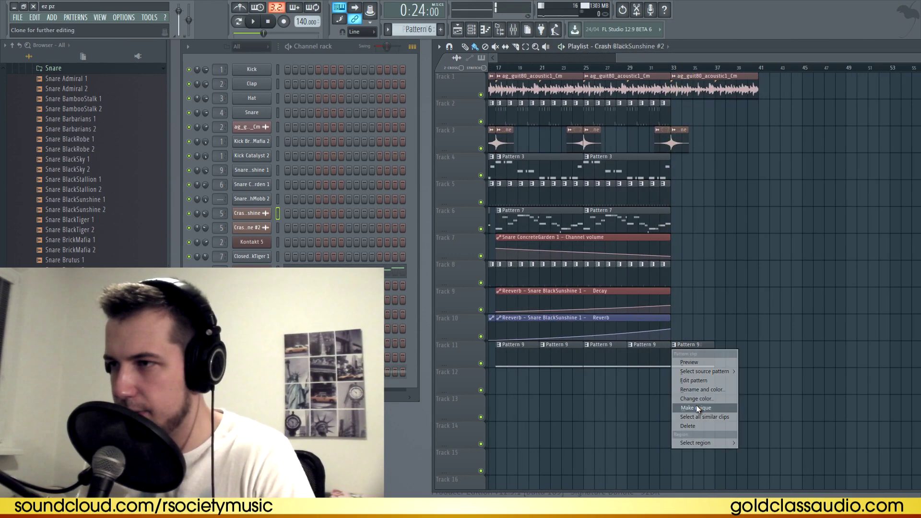
{"action": "left_click", "coordinate": [697, 406]}
{"action": "left_click", "coordinate": [359, 370]}
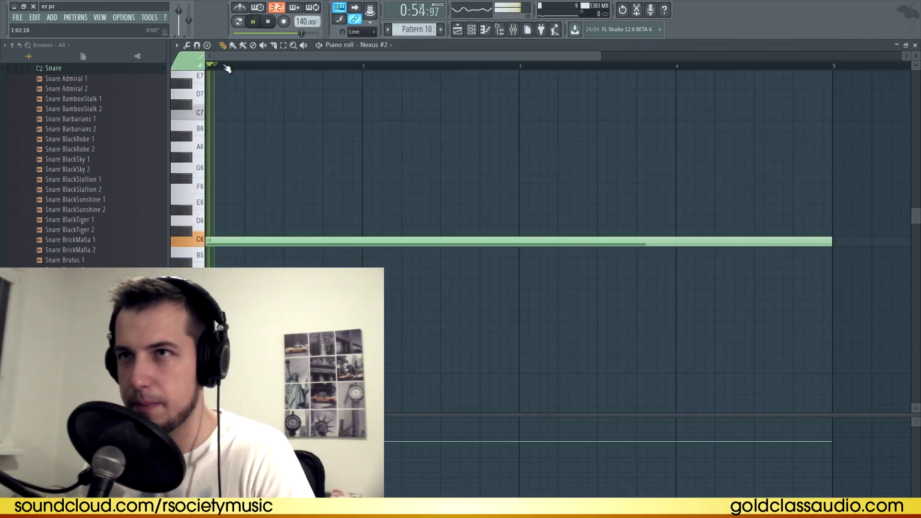
Shorten the C6 note to two bars, add a two-bar D#6 at bar 3 and a lower two-bar note at bar 5.
{"action": "scroll", "coordinate": [227, 69], "scroll_direction": "down", "scroll_amount": 2}
{"action": "left_click_drag", "start_coordinate": [556, 242], "coordinate": [382, 242]}
{"action": "left_click", "coordinate": [386, 210]}
{"action": "key", "text": "space"}
{"action": "left_click_drag", "start_coordinate": [473, 294], "coordinate": [563, 284]}
{"action": "key", "text": "space"}
Inspect the modulation page of the Nexus #2 plugin.
{"action": "left_click", "coordinate": [915, 45]}
{"action": "left_click", "coordinate": [252, 372]}
{"action": "left_click", "coordinate": [325, 215]}
{"action": "left_click", "coordinate": [612, 128]}
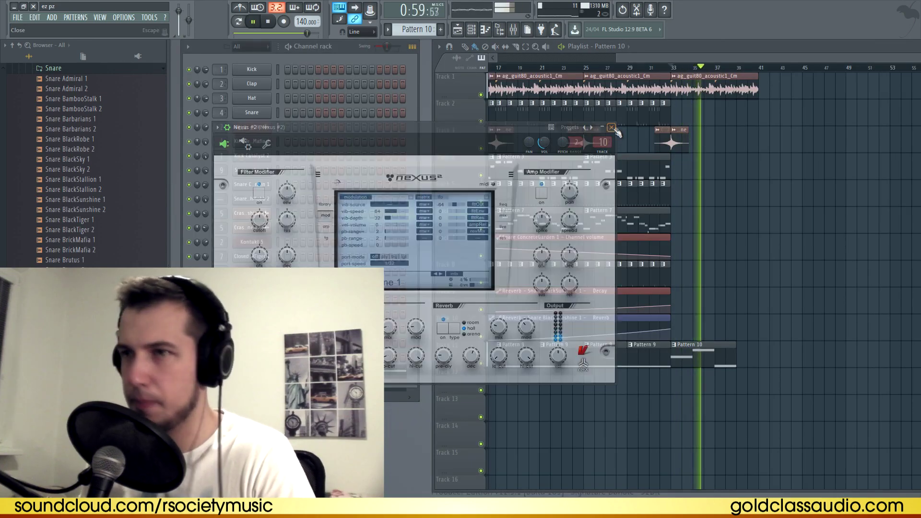
Lower the bar 5 note to F5, shorten it to half a bar and follow it with a half-bar G5.
{"action": "left_click", "coordinate": [360, 370]}
{"action": "key", "text": "space"}
{"action": "left_click_drag", "start_coordinate": [693, 280], "coordinate": [693, 312]}
{"action": "left_click_drag", "start_coordinate": [854, 311], "coordinate": [691, 311]}
{"action": "left_click", "coordinate": [605, 66]}
{"action": "key", "text": "space"}
{"action": "key", "text": "space"}
{"action": "left_click", "coordinate": [697, 291]}
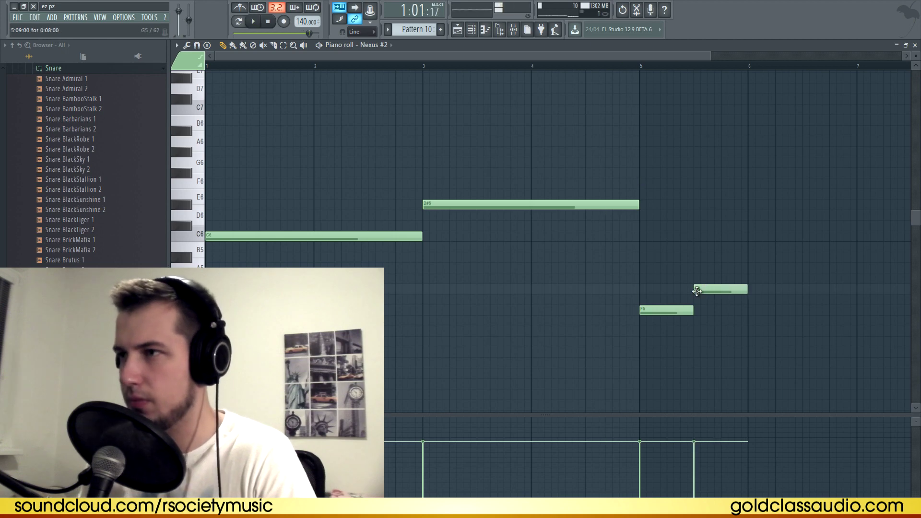
Continue the melody with half-bar G#5 and A#5, a longer C6 at bar 7, and D#6, D6 and C#6 ending at bar 9.
{"action": "left_click_drag", "start_coordinate": [803, 261], "coordinate": [806, 258]}
{"action": "left_click", "coordinate": [860, 237]}
{"action": "key", "text": "space"}
{"action": "scroll", "coordinate": [674, 65], "scroll_direction": "down", "scroll_amount": 2}
{"action": "left_click_drag", "start_coordinate": [687, 237], "coordinate": [799, 236]}
{"action": "scroll", "coordinate": [634, 67], "scroll_direction": "down", "scroll_amount": 1}
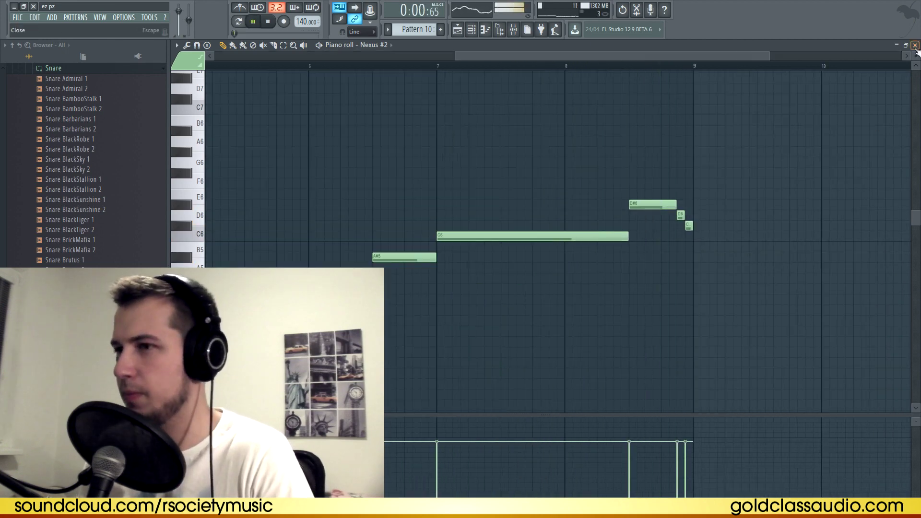
Raise all note velocities in Pattern 10 to an even level of about 91% and audition the melody.
{"action": "key", "text": "space"}
{"action": "key", "text": "space"}
{"action": "key", "text": "space"}
{"action": "left_click_drag", "start_coordinate": [694, 422], "coordinate": [208, 423]}
{"action": "key", "text": "space"}
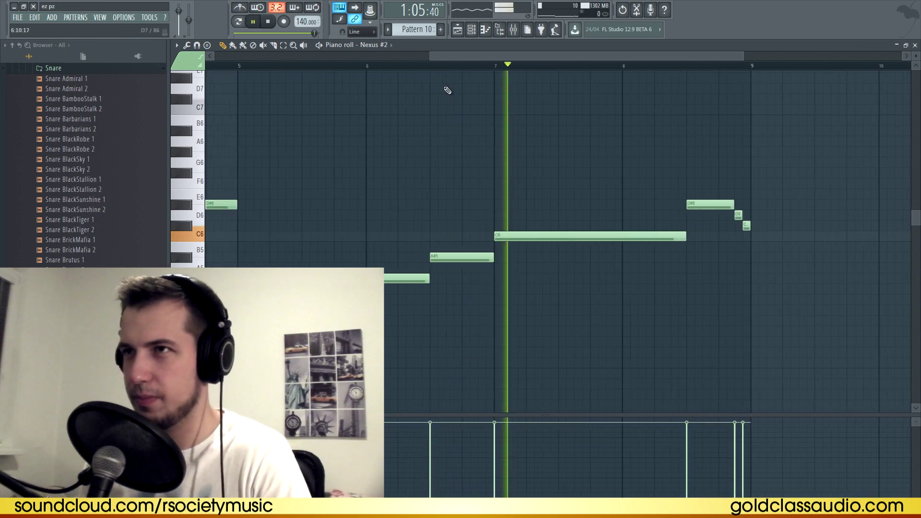
{"action": "scroll", "coordinate": [440, 67], "scroll_direction": "down", "scroll_amount": 3}
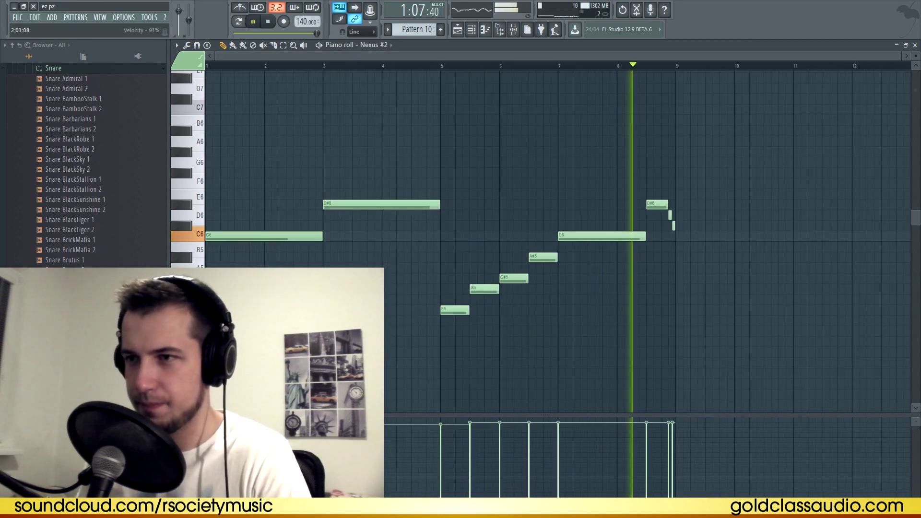
{"action": "left_click", "coordinate": [915, 45]}
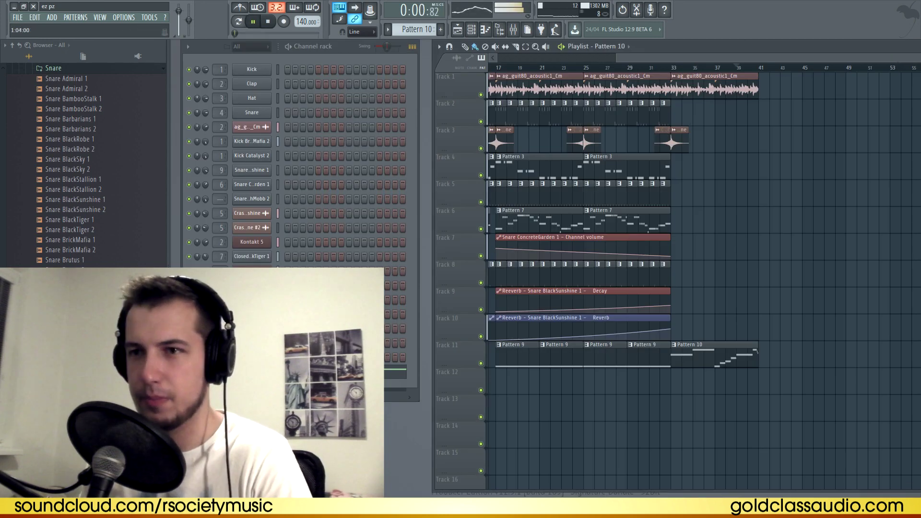
Clone the Nexus #2 channel for the Pattern 10 melody.
{"action": "right_click", "coordinate": [252, 370]}
{"action": "left_click", "coordinate": [288, 461]}
{"action": "left_click", "coordinate": [715, 356]}
{"action": "left_click", "coordinate": [352, 50]}
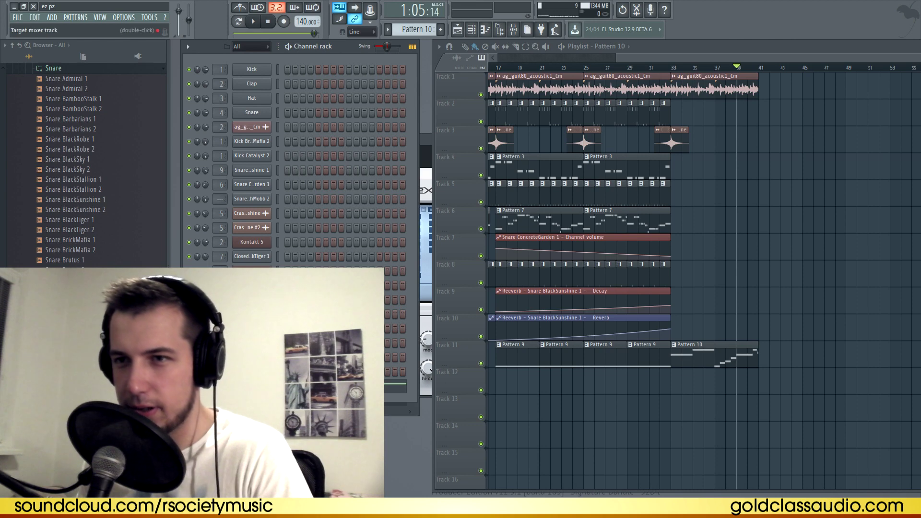
Audition the section from about bar 32, and duplicate the guitar loop and Pattern 10 clips directly after it.
{"action": "left_click", "coordinate": [662, 68]}
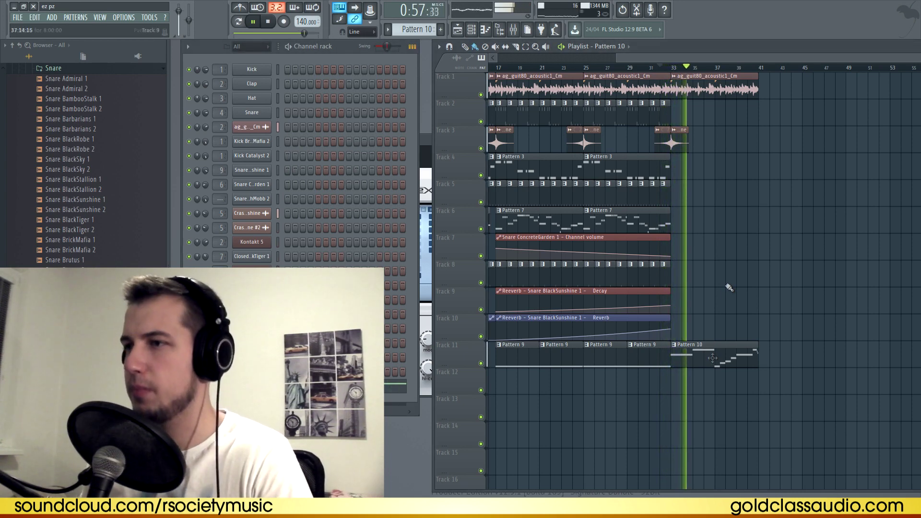
{"action": "left_click", "coordinate": [769, 302]}
{"action": "right_click", "coordinate": [769, 302]}
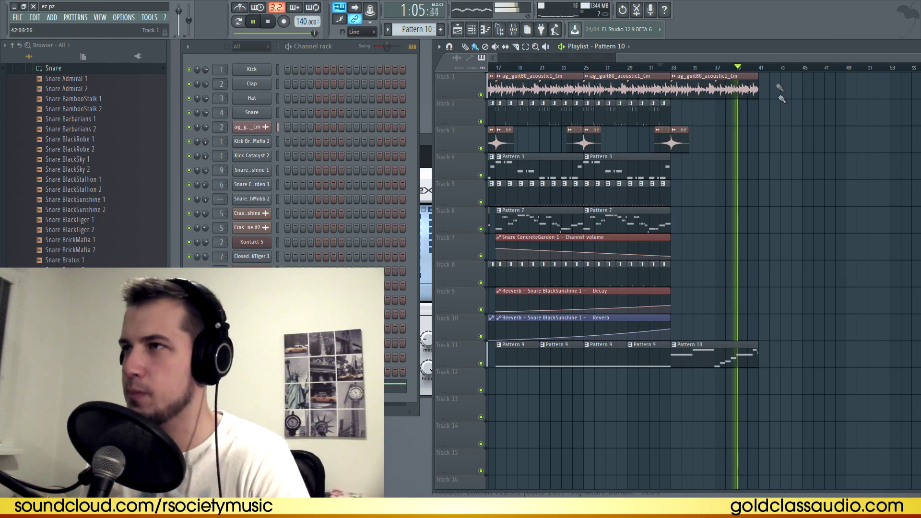
{"action": "left_click_drag", "start_coordinate": [775, 88], "coordinate": [719, 89]}
{"action": "left_click", "coordinate": [712, 357], "text": "ctrl+shift"}
{"action": "key", "text": "ctrl+b"}
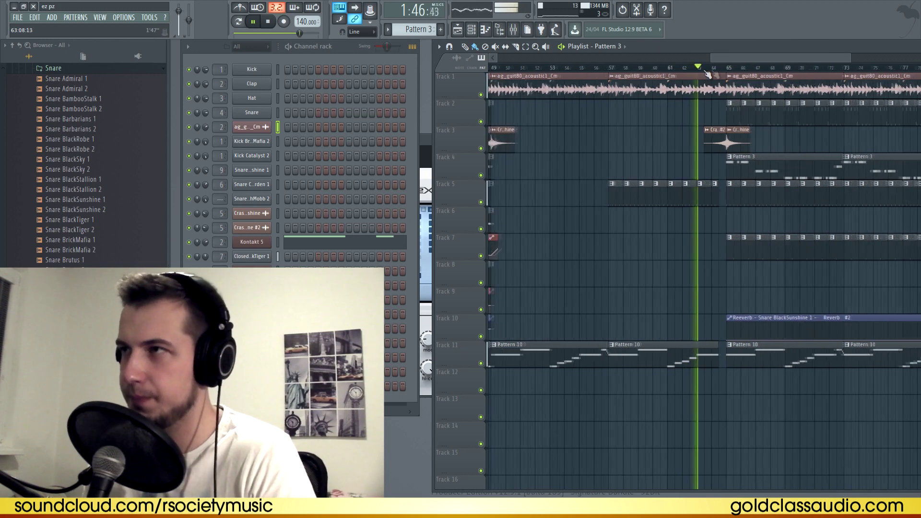
Review the section from bar 65, create a new pattern and load the PN Delayed Piano preset into Nexus #4.
{"action": "scroll", "coordinate": [707, 70], "scroll_direction": "down", "scroll_amount": 2}
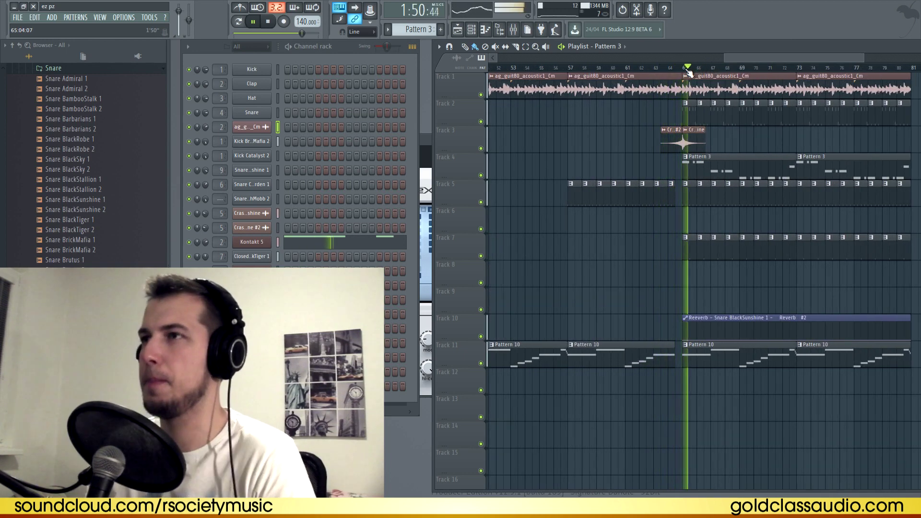
{"action": "scroll", "coordinate": [778, 67], "scroll_direction": "up", "scroll_amount": 2}
{"action": "scroll", "coordinate": [777, 67], "scroll_direction": "down", "scroll_amount": 3}
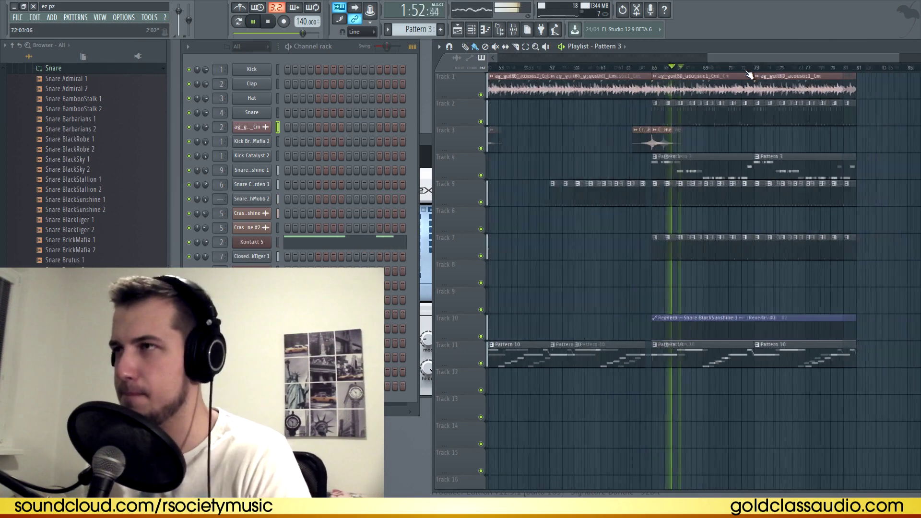
{"action": "left_click_drag", "start_coordinate": [753, 59], "coordinate": [763, 60]}
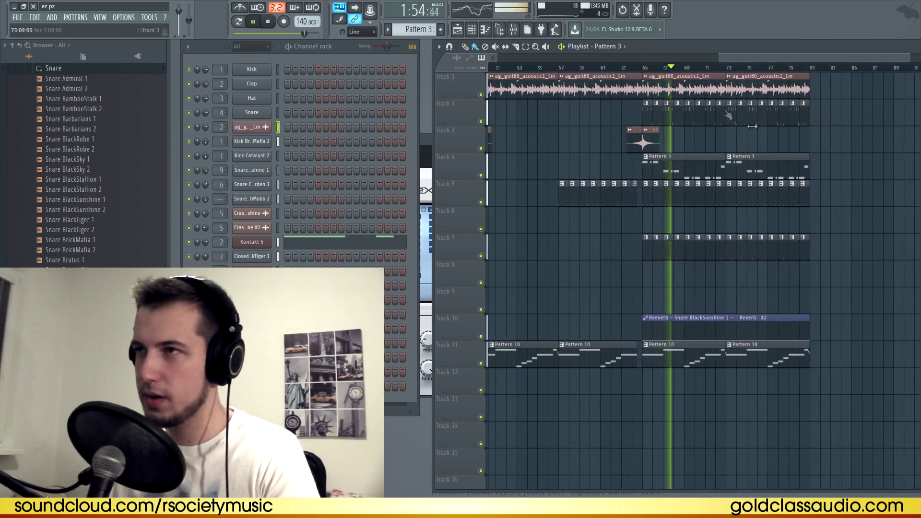
{"action": "key", "text": "space"}
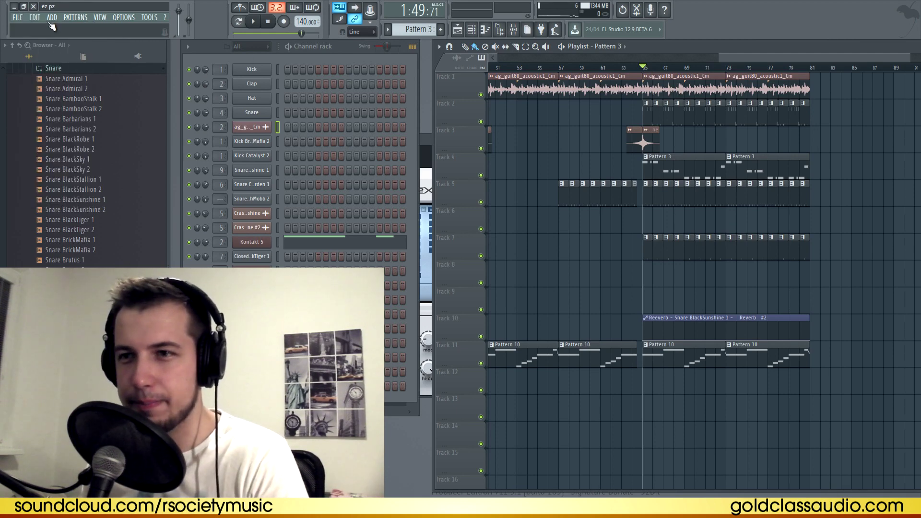
{"action": "left_click", "coordinate": [440, 31]}
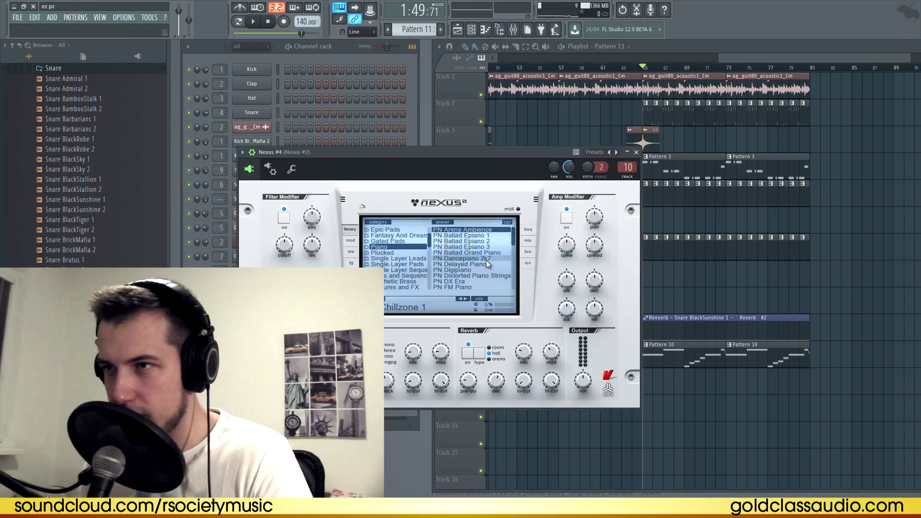
{"action": "double_click", "coordinate": [485, 263]}
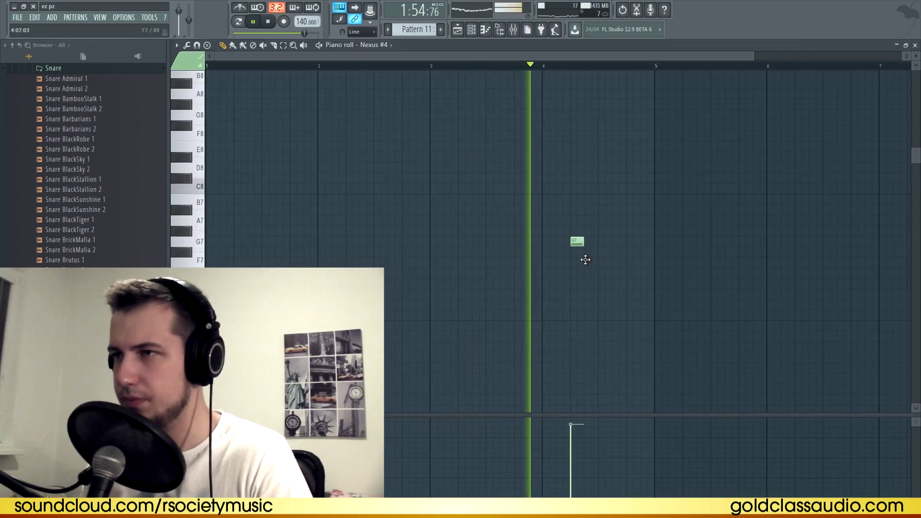
Draw a run of short notes G6, F6, G6, F6, G6 and G#6 in bar 4 with gradually rising velocities.
{"action": "key", "text": "space"}
{"action": "key", "text": "space"}
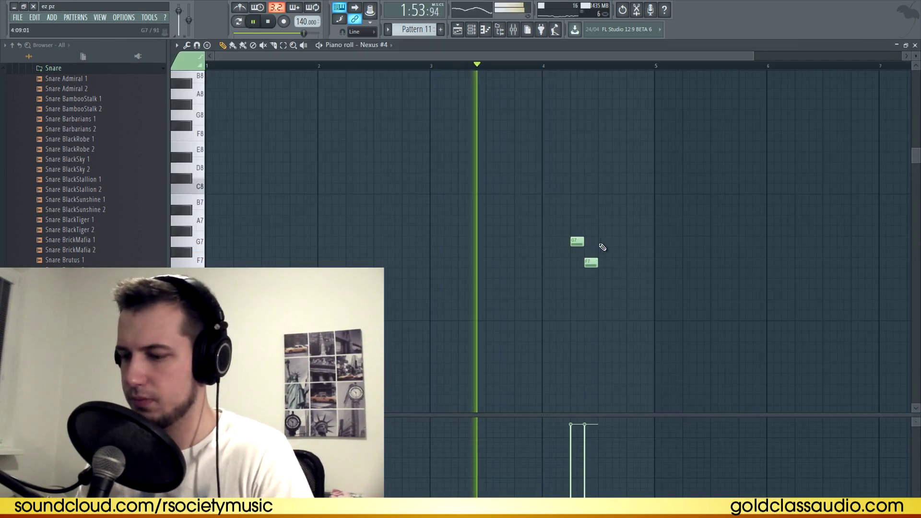
{"action": "key", "text": "ctrl+Down"}
{"action": "left_click", "coordinate": [606, 231]}
{"action": "key", "text": "space"}
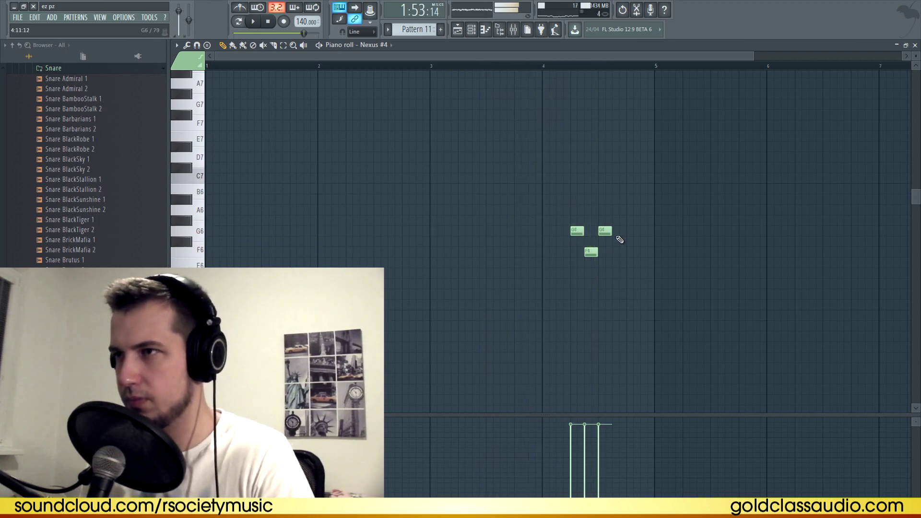
{"action": "left_click_drag", "start_coordinate": [643, 219], "coordinate": [643, 219]}
{"action": "key", "text": "space"}
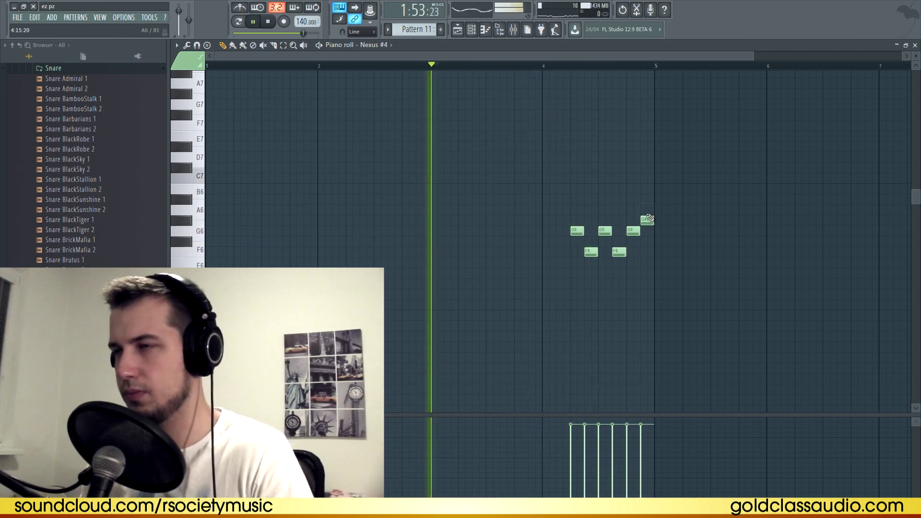
{"action": "scroll", "coordinate": [552, 110], "scroll_direction": "down", "scroll_amount": 2}
{"action": "left_click_drag", "start_coordinate": [493, 454], "coordinate": [550, 438]}
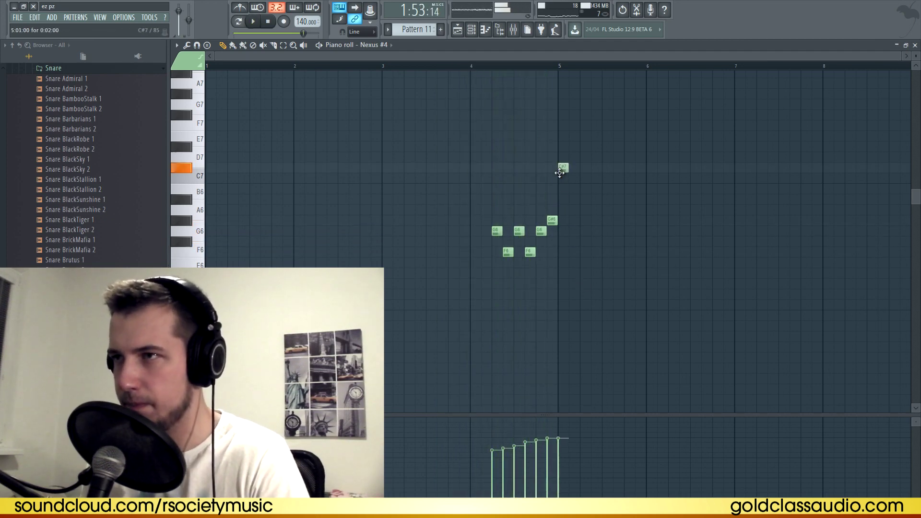
Add a longer C7 at bar 5, followed by half-bar D7, D#7, D7 and C7 notes through bar 7.
{"action": "key", "text": "space"}
{"action": "left_click_drag", "start_coordinate": [567, 179], "coordinate": [612, 178]}
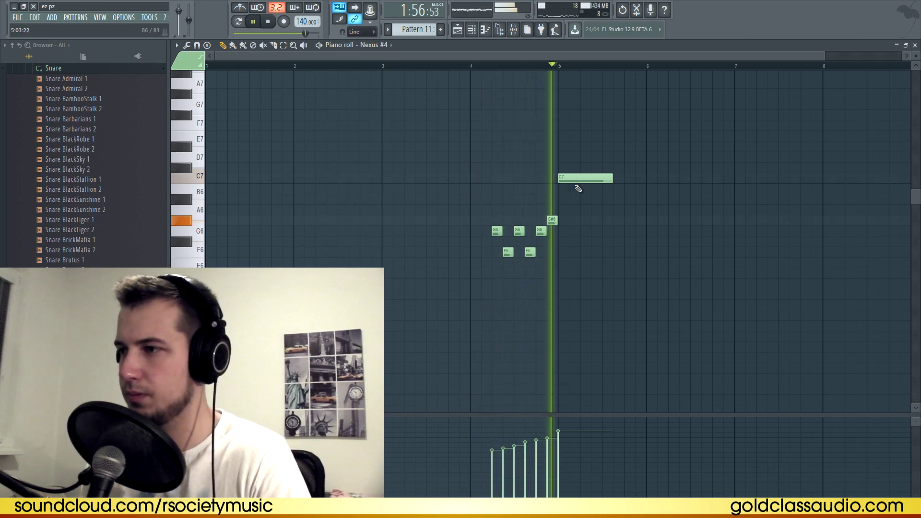
{"action": "mouse_move", "coordinate": [614, 157]}
{"action": "left_mouse_down"}
{"action": "mouse_move", "coordinate": [607, 157]}
{"action": "mouse_move", "coordinate": [643, 157]}
{"action": "mouse_move", "coordinate": [646, 138]}
{"action": "mouse_move", "coordinate": [648, 149]}
{"action": "left_mouse_up"}
{"action": "key", "text": "space"}
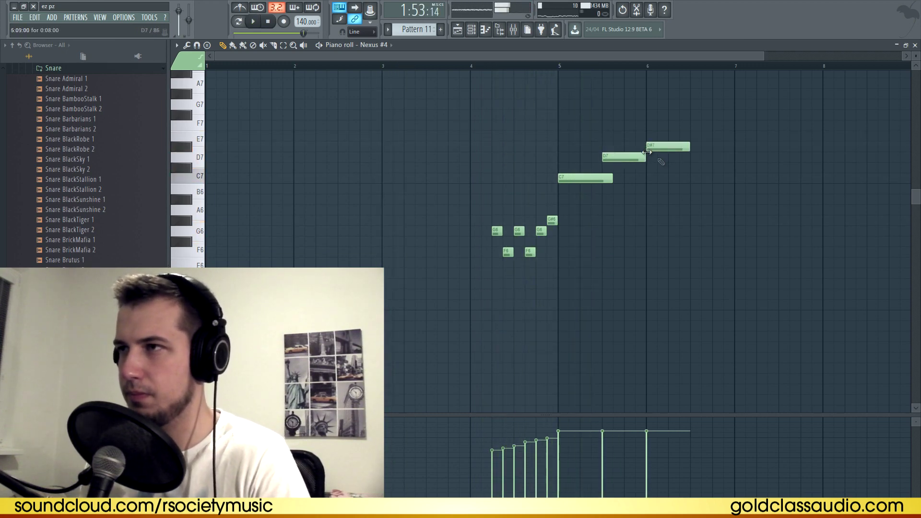
{"action": "left_click", "coordinate": [692, 158]}
{"action": "left_click", "coordinate": [736, 168]}
{"action": "left_click_drag", "start_coordinate": [739, 182], "coordinate": [739, 180]}
{"action": "key", "text": "space"}
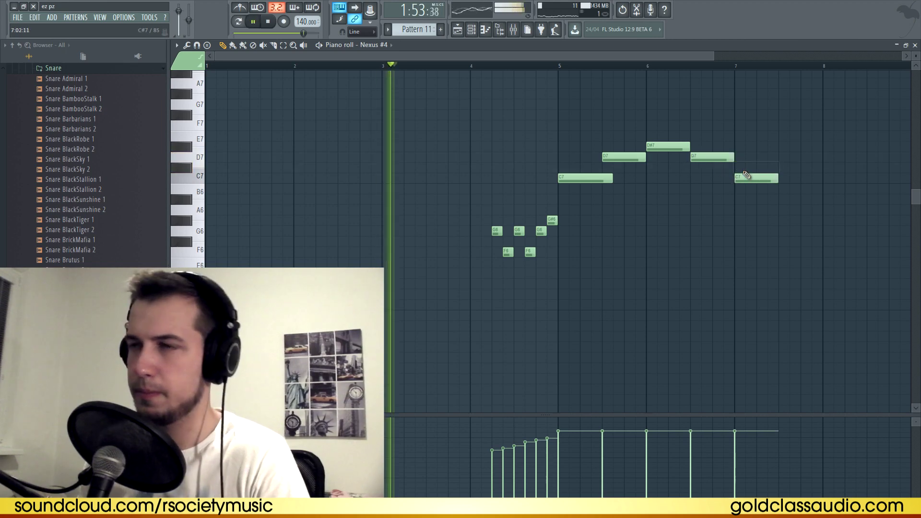
Slightly vary the velocities of the long notes from bar 5, audition the piano line and add a note at bar 8.
{"action": "left_click_drag", "start_coordinate": [574, 442], "coordinate": [745, 435]}
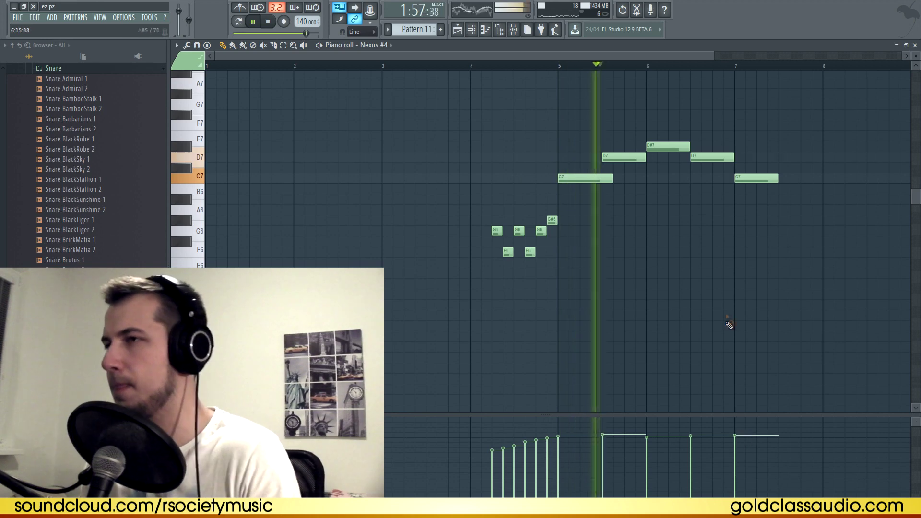
{"action": "scroll", "coordinate": [654, 68], "scroll_direction": "down", "scroll_amount": 2}
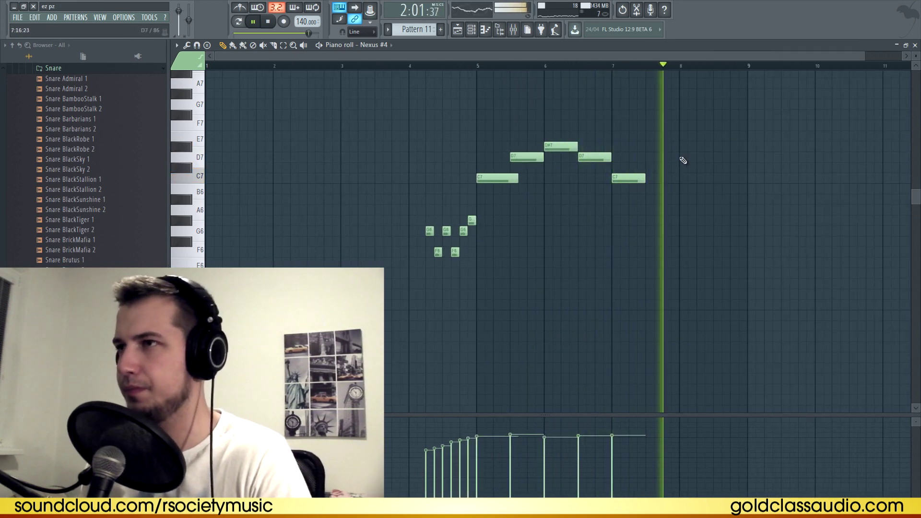
{"action": "key", "text": "space"}
{"action": "left_click", "coordinate": [686, 126]}
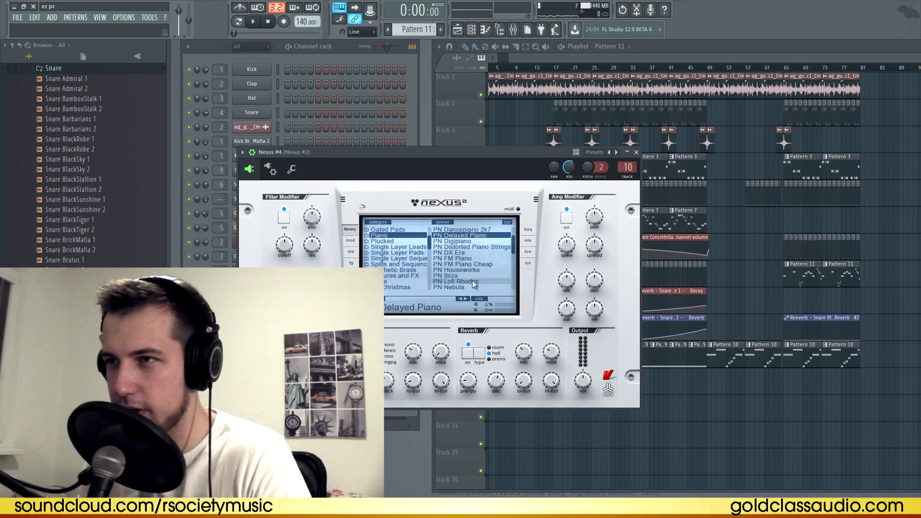
Switch Nexus #4 to the PN Arena Ambience preset and audition Pattern 11 alone and in the song near bar 64.
{"action": "left_click", "coordinate": [252, 22]}
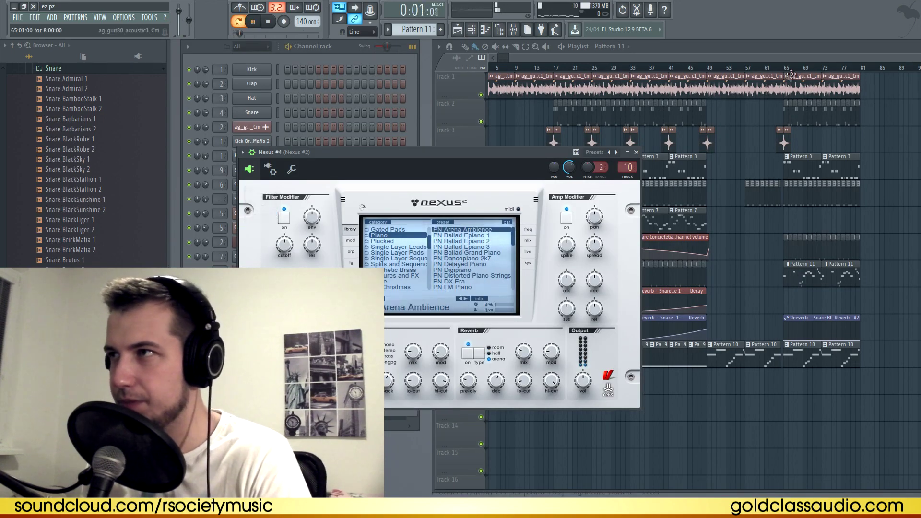
{"action": "left_click", "coordinate": [779, 69]}
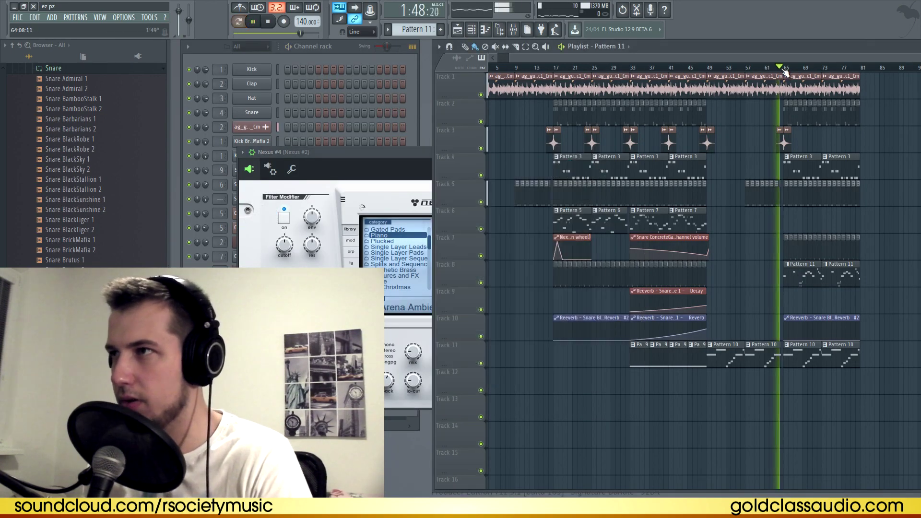
{"action": "left_click", "coordinate": [239, 21]}
{"action": "left_click", "coordinate": [252, 22]}
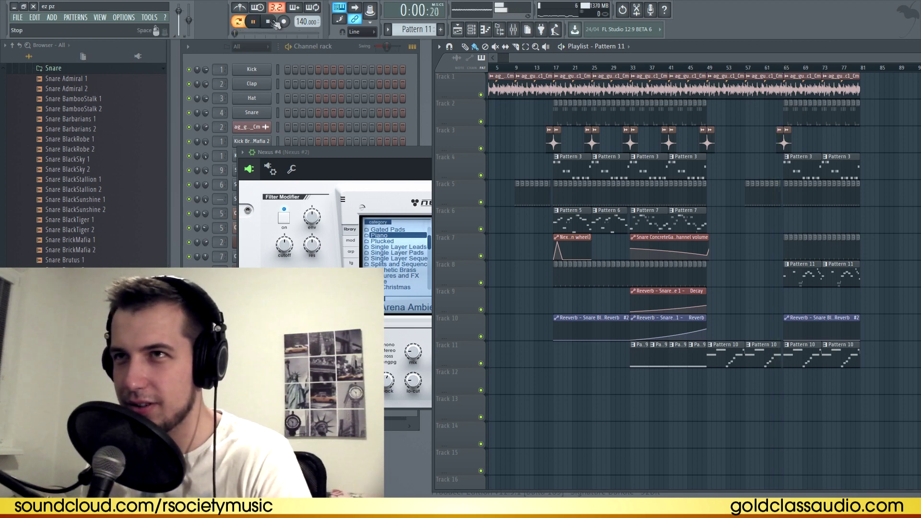
{"action": "left_click", "coordinate": [338, 153]}
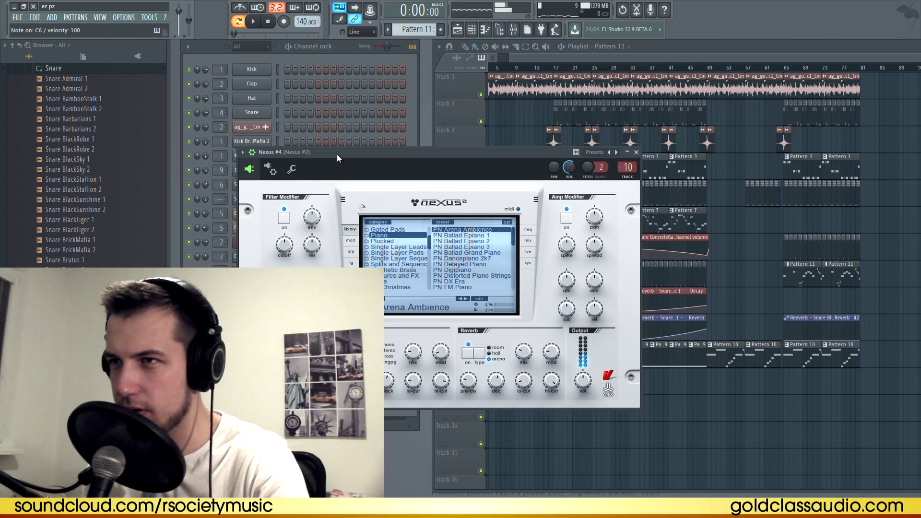
Play the arrangement from bar 64, and jump to around bar 73 to check the final section.
{"action": "key", "text": "F7"}
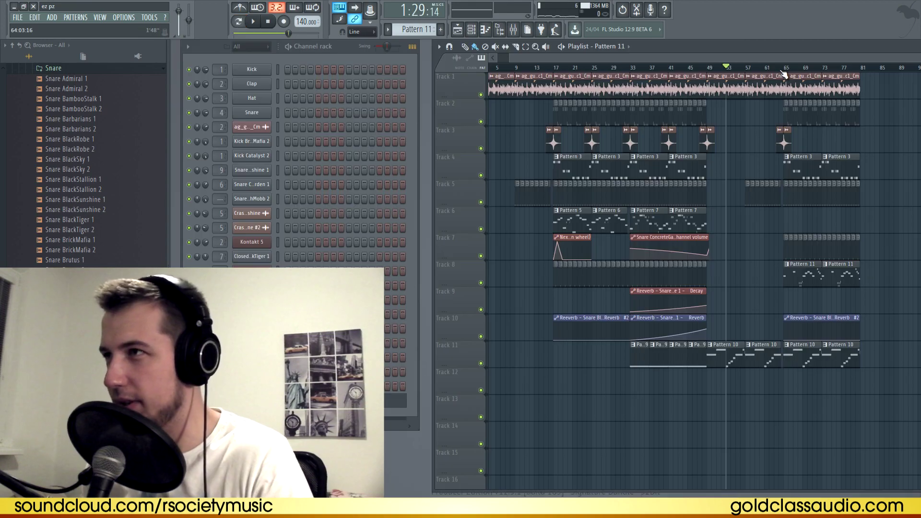
{"action": "left_click", "coordinate": [779, 68]}
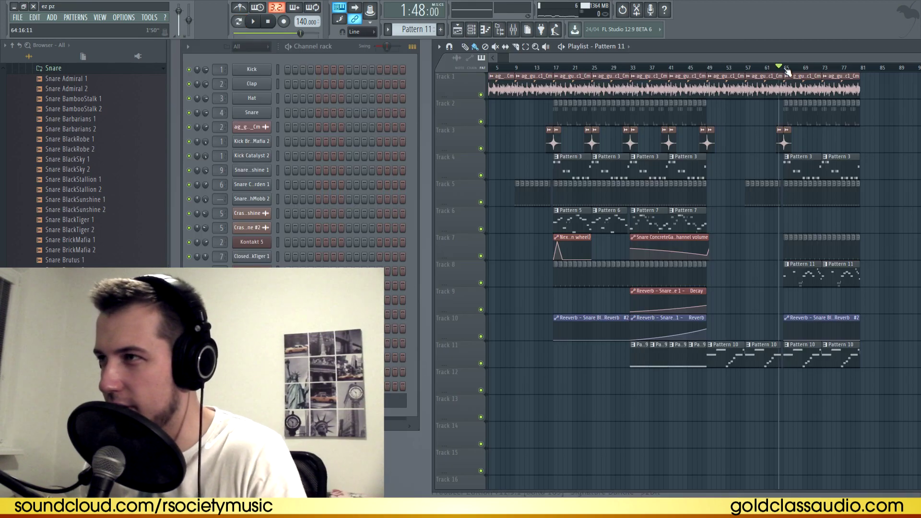
{"action": "left_click", "coordinate": [829, 68]}
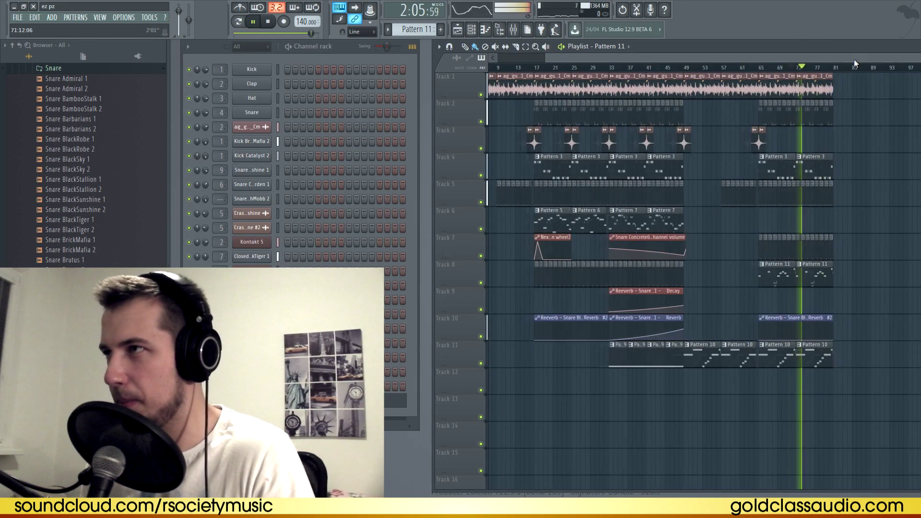
Play from bar 73, and extend the ending at bar 81 with another Pattern 11 clip and another guitar loop clip.
{"action": "left_click", "coordinate": [806, 68]}
{"action": "scroll", "coordinate": [796, 70], "scroll_direction": "up", "scroll_amount": 6}
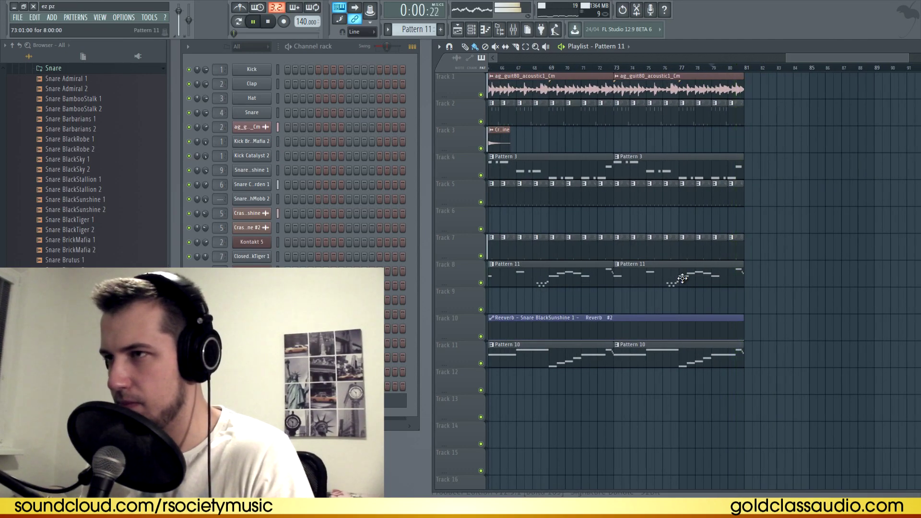
{"action": "key", "text": "space"}
{"action": "left_click", "coordinate": [757, 275]}
{"action": "left_click_drag", "start_coordinate": [763, 274], "coordinate": [755, 272]}
{"action": "left_click_drag", "start_coordinate": [758, 86], "coordinate": [731, 90]}
{"action": "key", "text": "ctrl+b"}
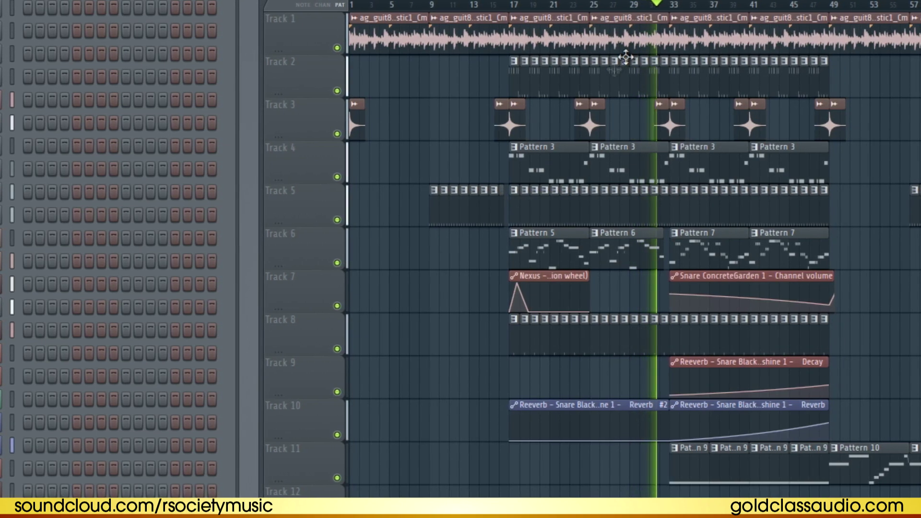
Make the last Pattern 4 clips before bar 65 on Track 5 unique and remove extra steps from the new pattern.
{"action": "scroll", "coordinate": [682, 15], "scroll_direction": "up", "scroll_amount": 3}
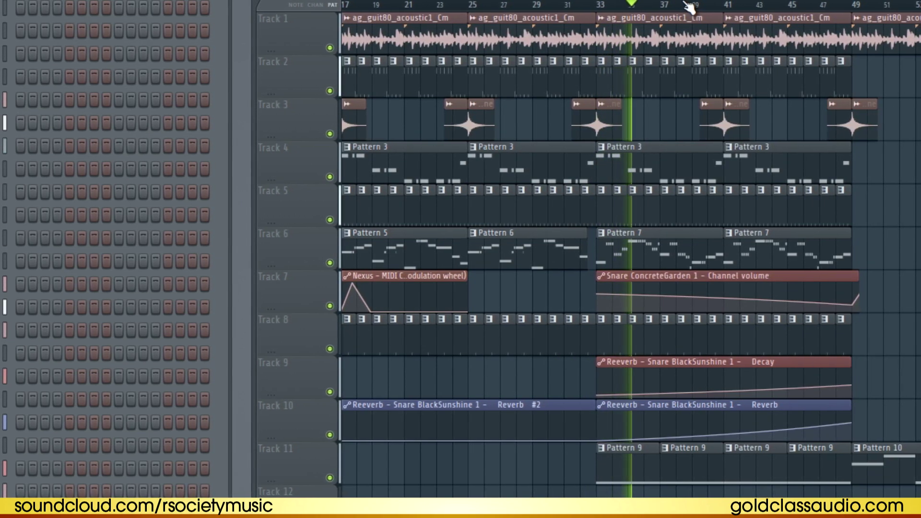
{"action": "scroll", "coordinate": [704, 2], "scroll_direction": "down", "scroll_amount": 4}
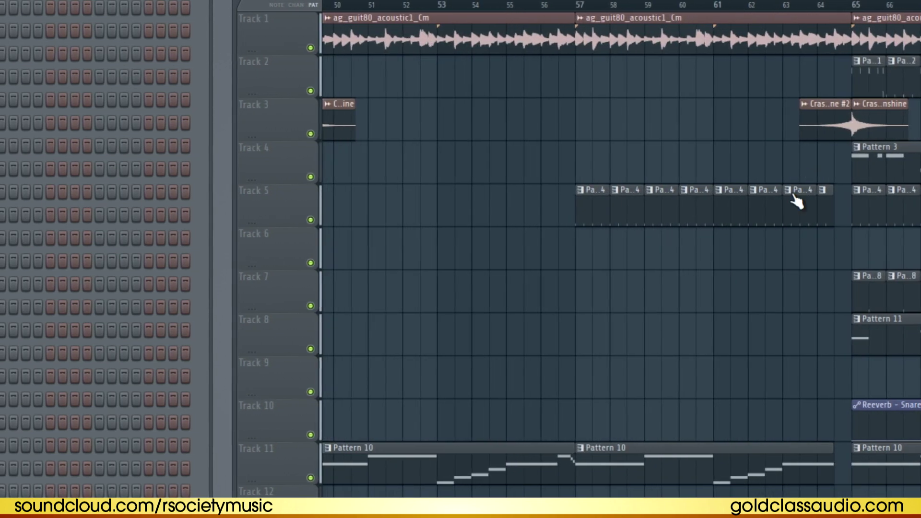
{"action": "right_click", "coordinate": [796, 203]}
{"action": "left_click", "coordinate": [808, 289]}
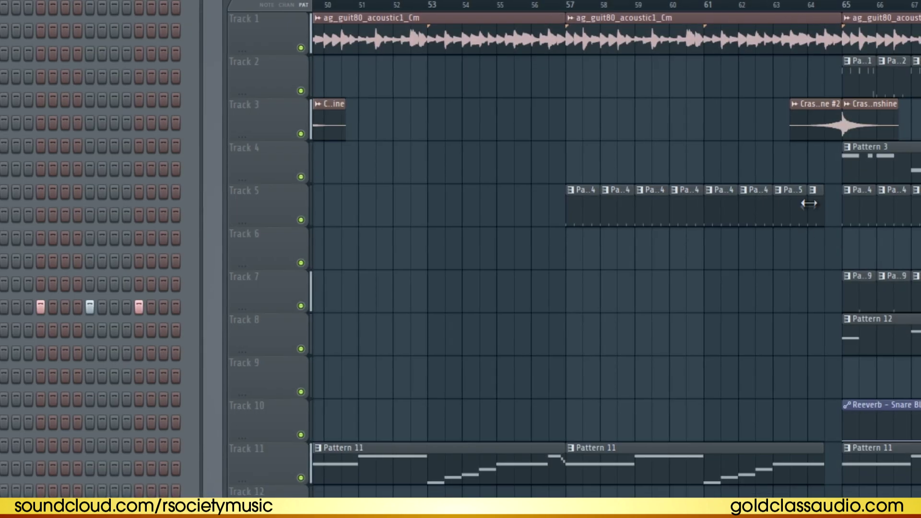
{"action": "left_click", "coordinate": [813, 192]}
{"action": "left_click", "coordinate": [851, 291]}
{"action": "right_click", "coordinate": [1, 300]}
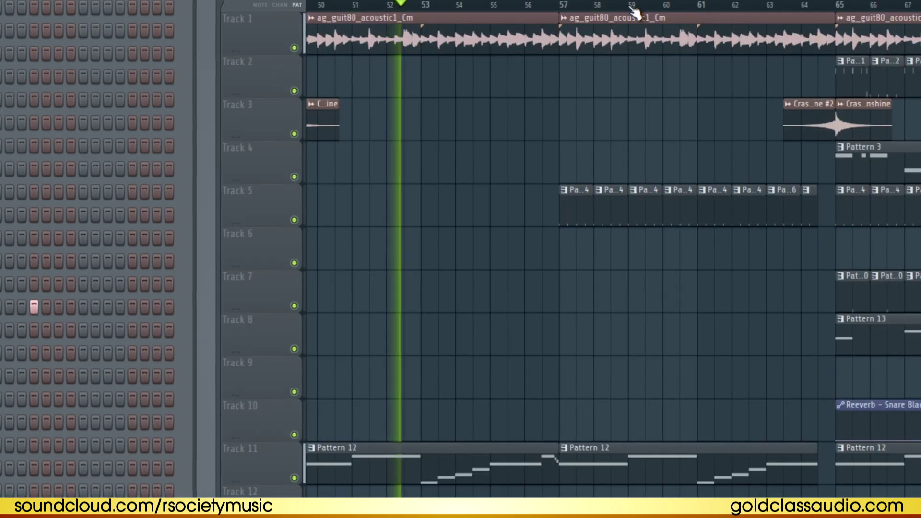
Play the transition into bar 65 and skip ahead through the final section to around bar 71.
{"action": "scroll", "coordinate": [631, 11], "scroll_direction": "up", "scroll_amount": 4}
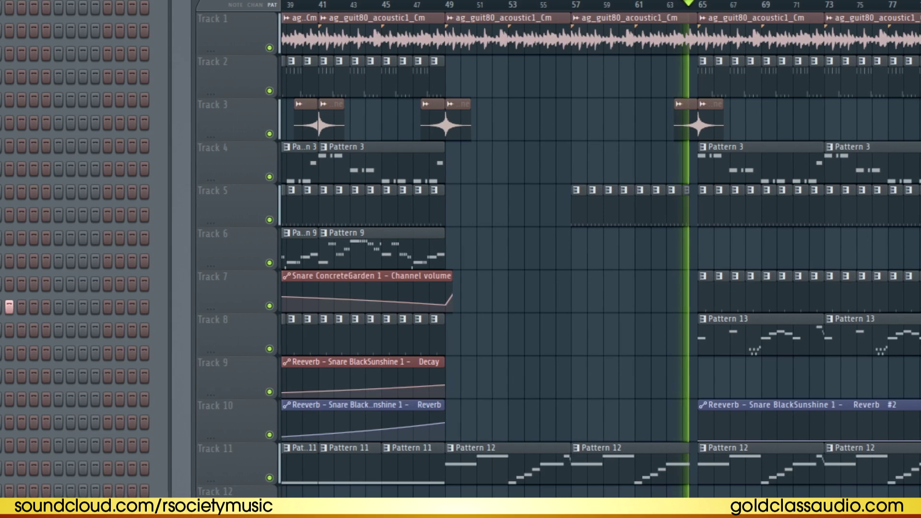
{"action": "mouse_move", "coordinate": [698, 1]}
{"action": "left_mouse_down"}
{"action": "mouse_move", "coordinate": [720, 0]}
{"action": "mouse_move", "coordinate": [686, 4]}
{"action": "left_mouse_up"}
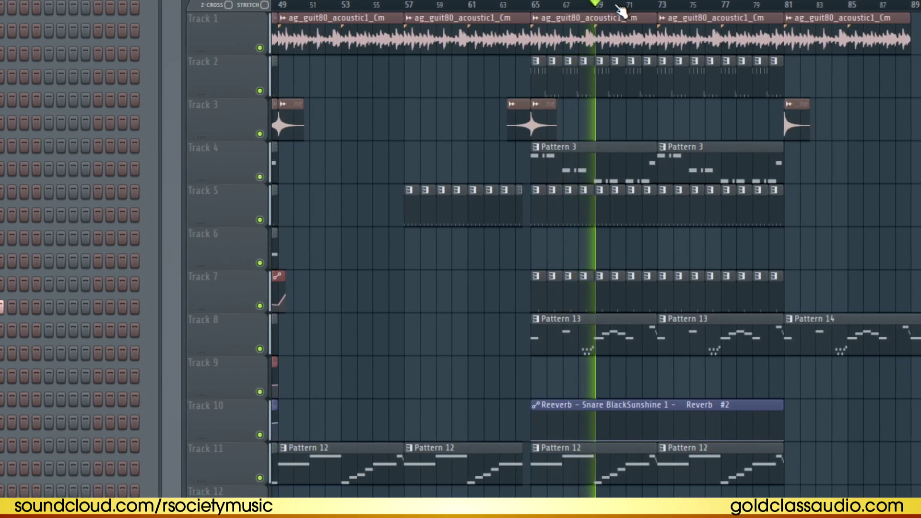
{"action": "scroll", "coordinate": [624, 4], "scroll_direction": "down", "scroll_amount": 2}
{"action": "left_click_drag", "start_coordinate": [645, 1], "coordinate": [660, 4]}
{"action": "scroll", "coordinate": [643, 19], "scroll_direction": "down", "scroll_amount": 2}
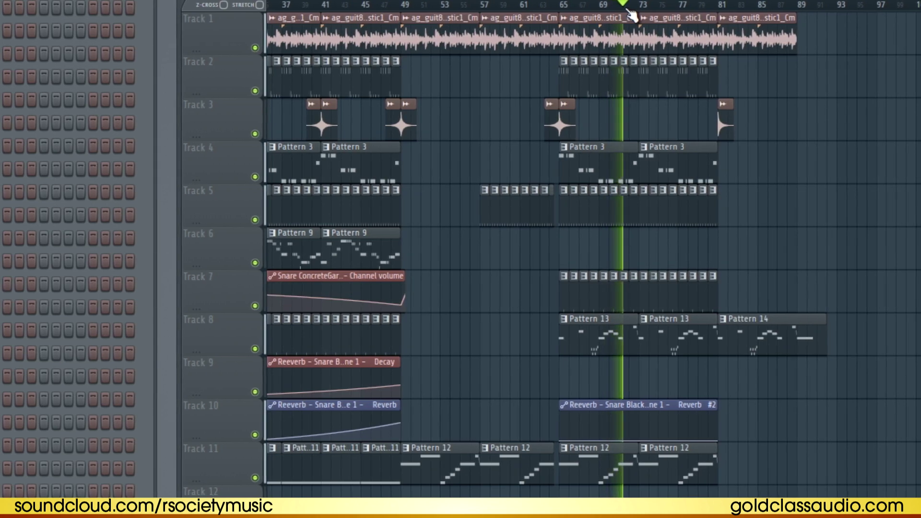
Make the Pattern 13 clip at bar 73 unique, try its melody an octave higher, and lower the D#7 note at bar 3 back an octave.
{"action": "right_click", "coordinate": [652, 328]}
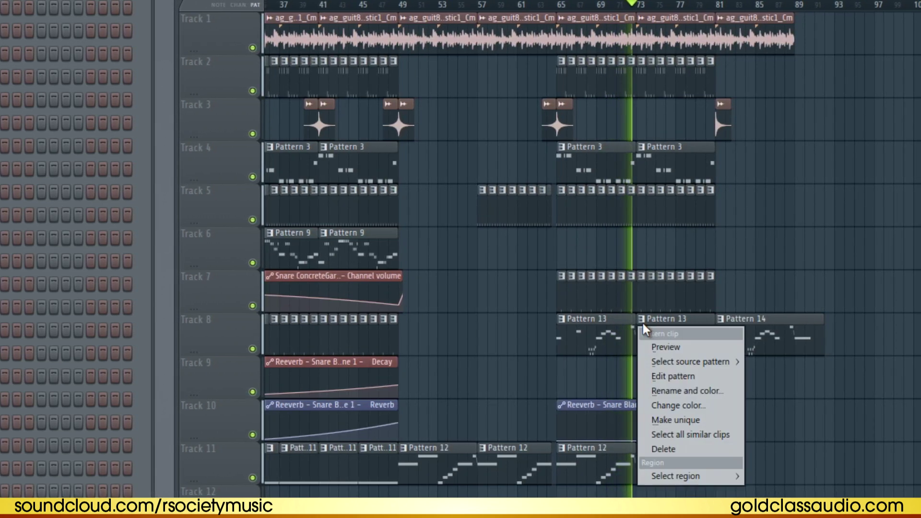
{"action": "left_click", "coordinate": [670, 422]}
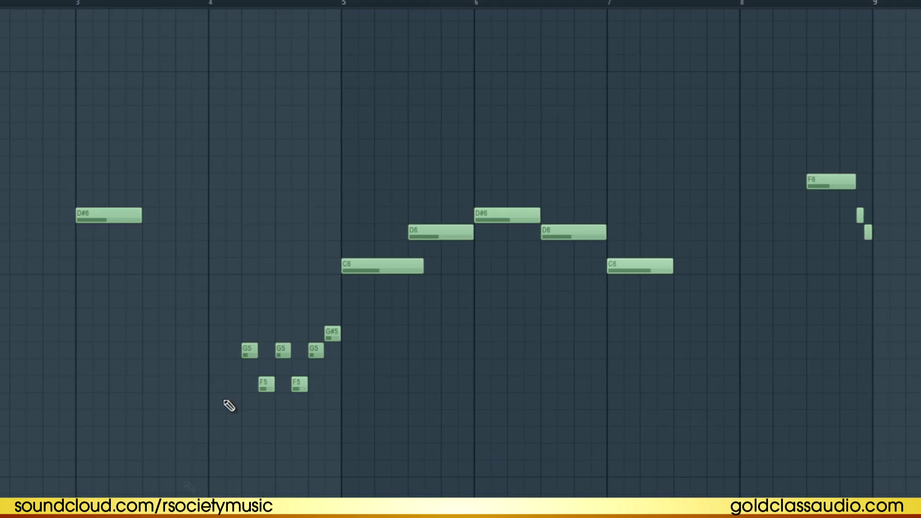
{"action": "left_click_drag", "start_coordinate": [37, 123], "coordinate": [890, 497]}
{"action": "key", "text": "ctrl+Up"}
{"action": "key", "text": "space"}
{"action": "key", "text": "ctrl+d"}
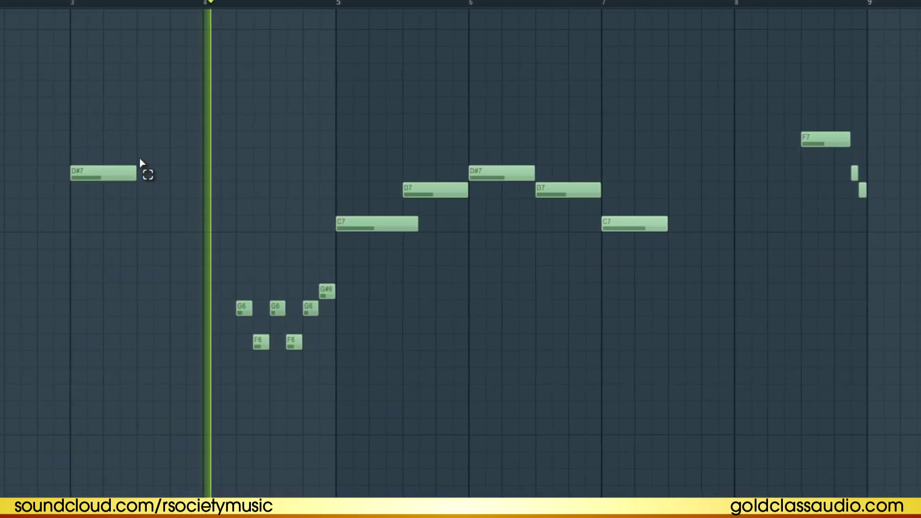
{"action": "left_click", "coordinate": [131, 172], "text": "ctrl"}
{"action": "key", "text": "ctrl+Down"}
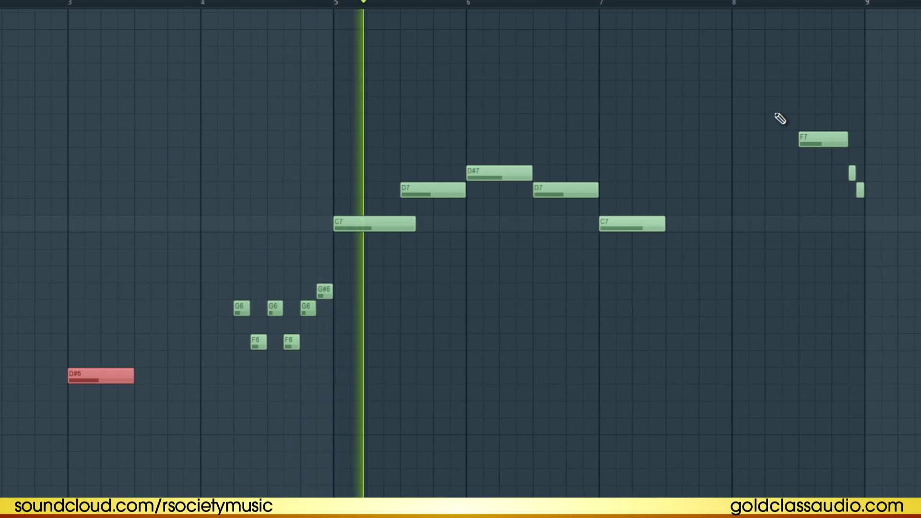
{"action": "key", "text": "ctrl+d"}
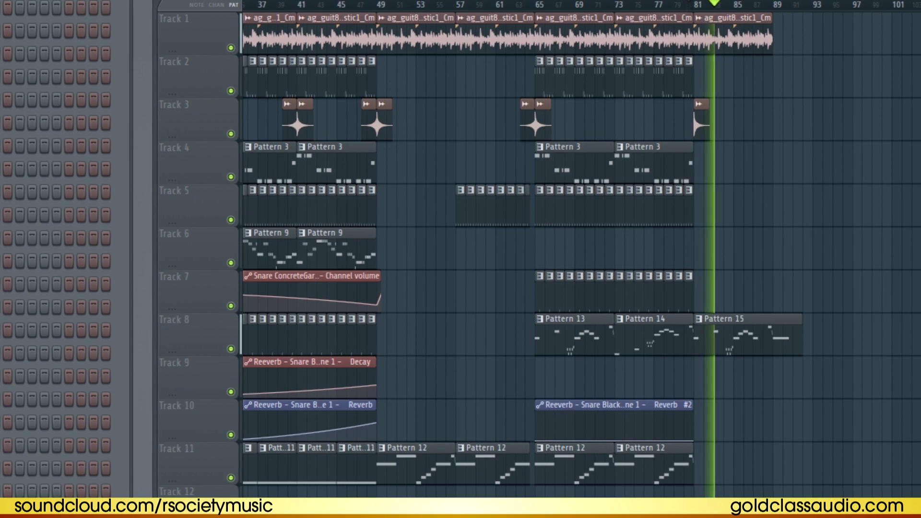
Replace the transposed clip at bar 73 on Track 8 with the original Pattern 13.
{"action": "left_click_drag", "start_coordinate": [660, 345], "coordinate": [637, 346]}
{"action": "right_click", "coordinate": [627, 336]}
{"action": "left_click", "coordinate": [625, 335]}
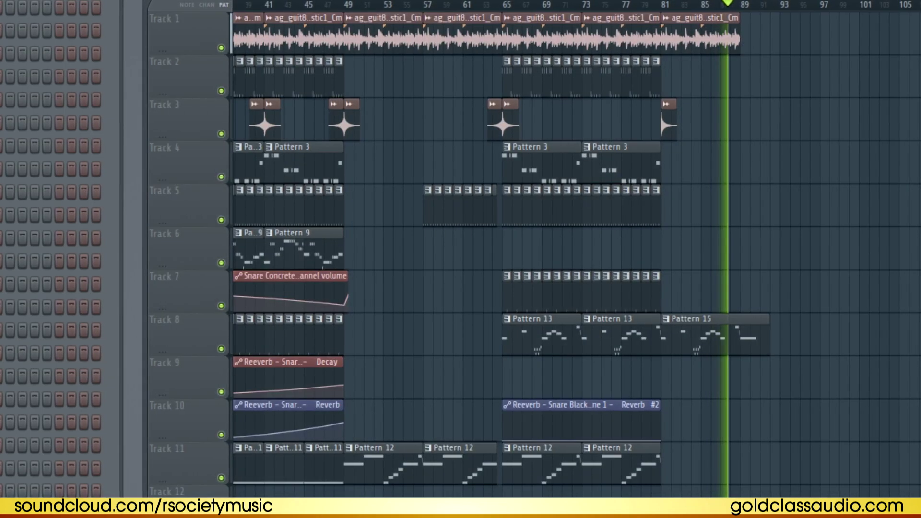
Play the ending after bar 81, and review the full arrangement and the Crash BlackSunshine #2 clip before bar 17.
{"action": "left_click_drag", "start_coordinate": [708, 1], "coordinate": [721, 1]}
{"action": "scroll", "coordinate": [687, 6], "scroll_direction": "up", "scroll_amount": 2}
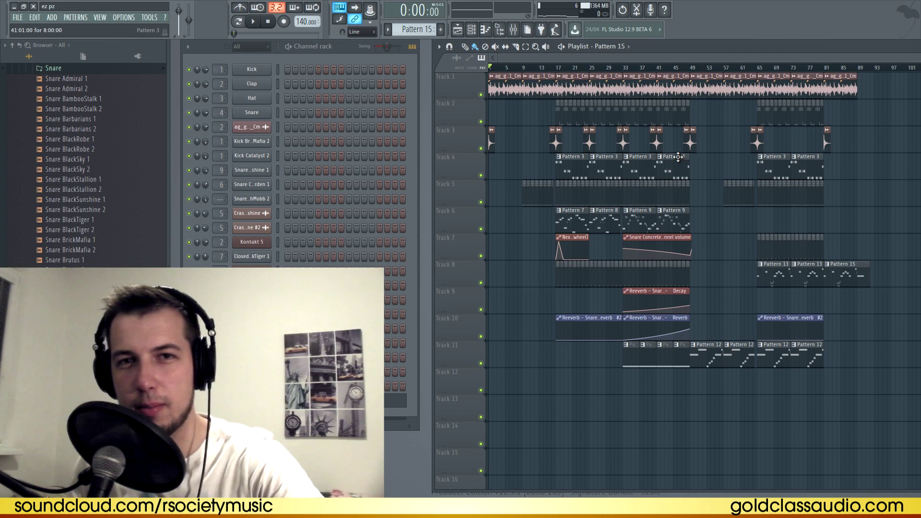
{"action": "left_click", "coordinate": [553, 145]}
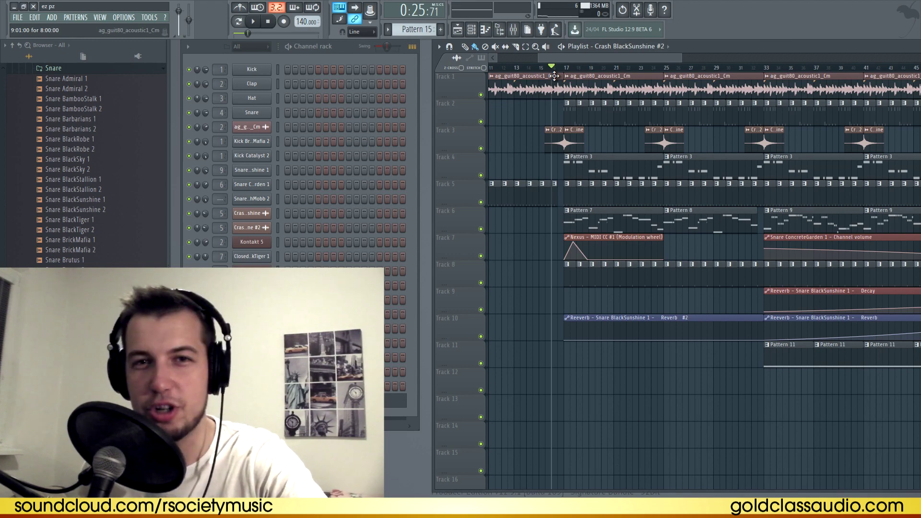
{"action": "scroll", "coordinate": [555, 76], "scroll_direction": "down", "scroll_amount": 2}
{"action": "scroll", "coordinate": [588, 77], "scroll_direction": "down", "scroll_amount": 3}
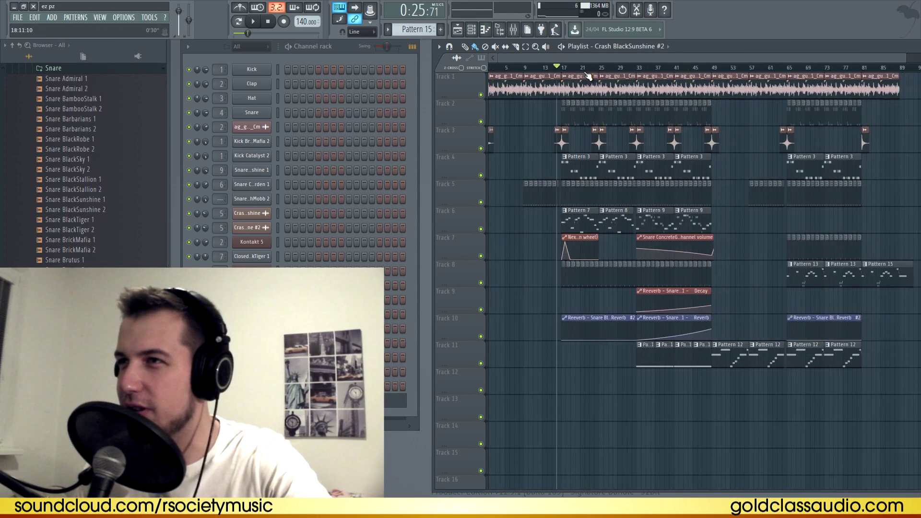